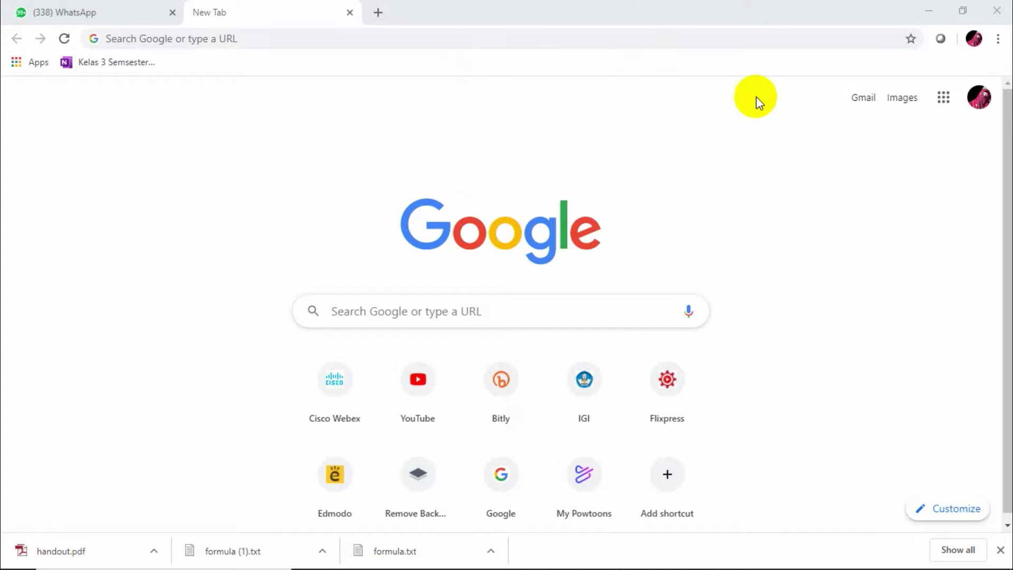
Load edmodo.com from the browser address bar using the autocompleted suggestion
click(945, 97)
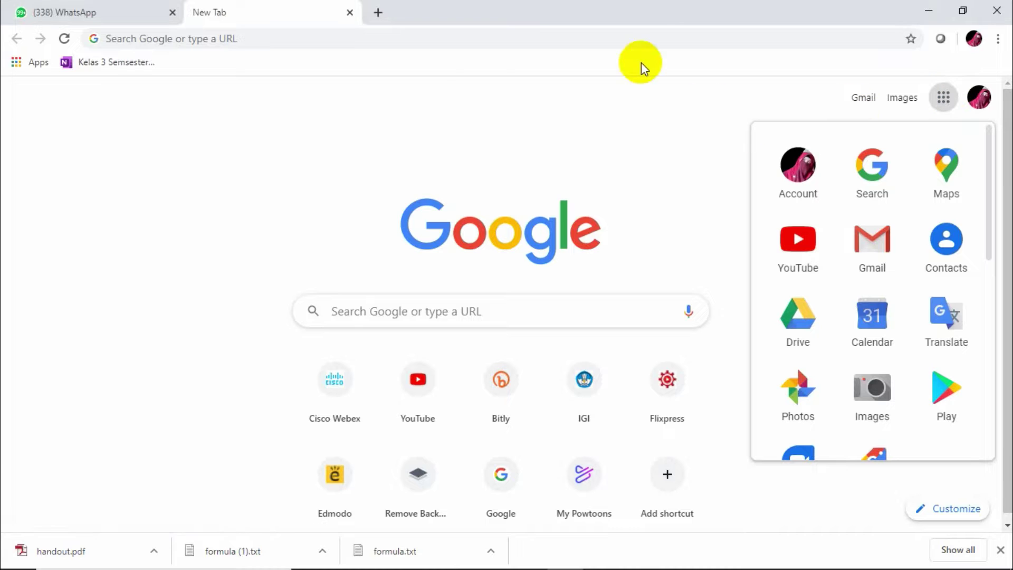
click(294, 36)
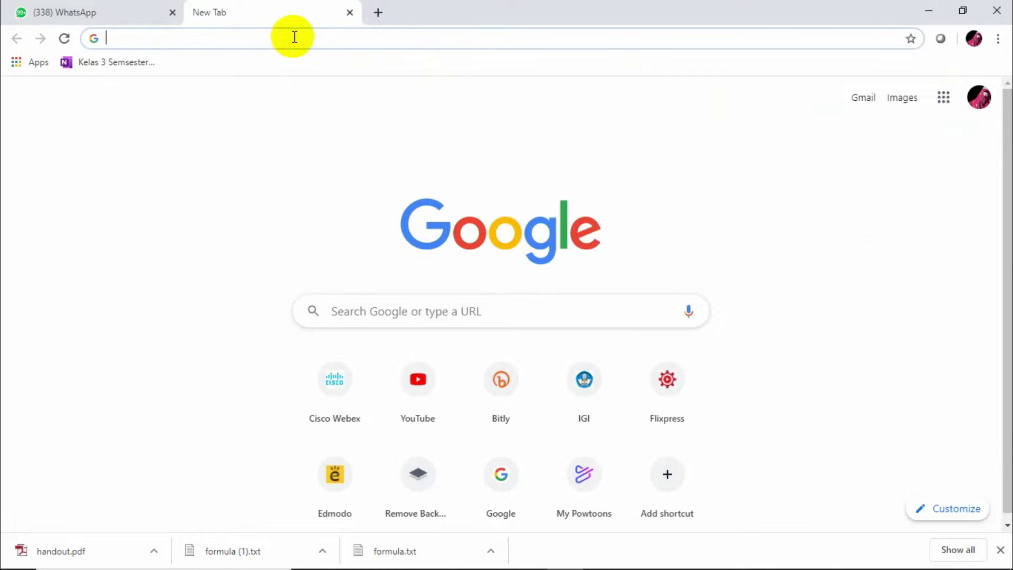
text(edmodo.com)
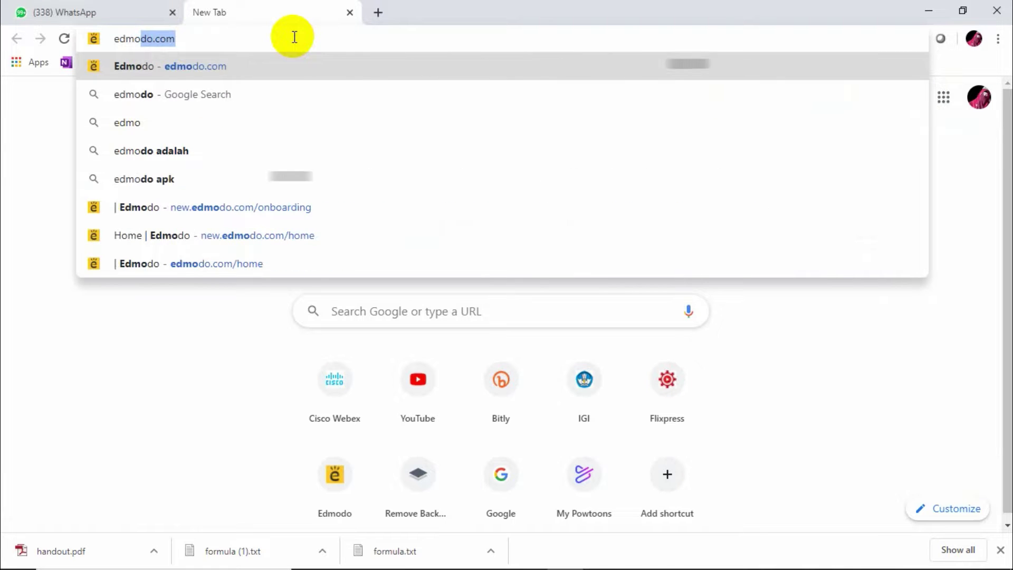
key(Return)
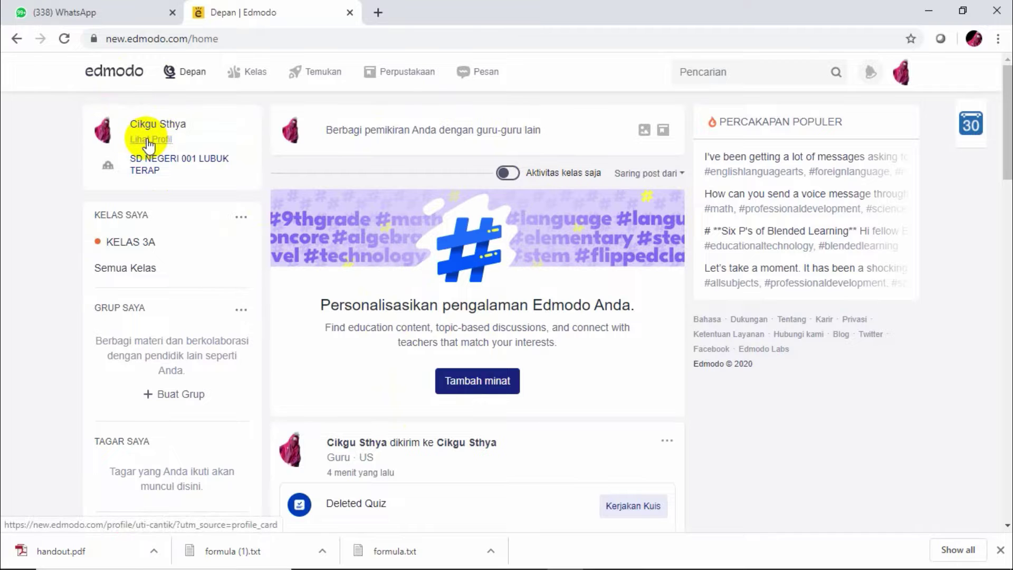
Open the teacher profile and scroll through Perkenalan, minat, Pengalaman, Tautan Sosial and Jadwal
click(148, 140)
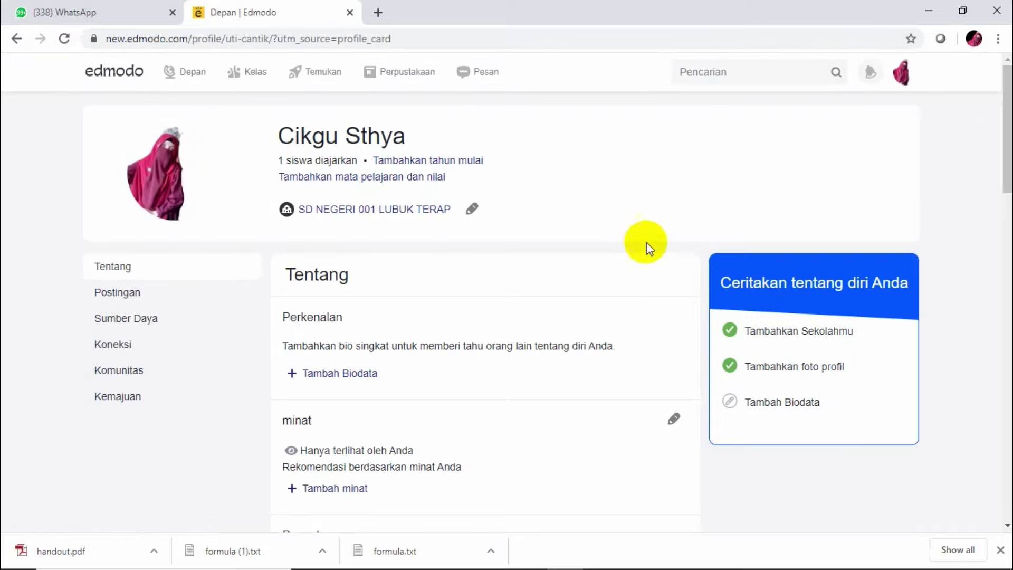
drag(1009, 173, 1009, 252)
scroll(1007, 253, down, 1)
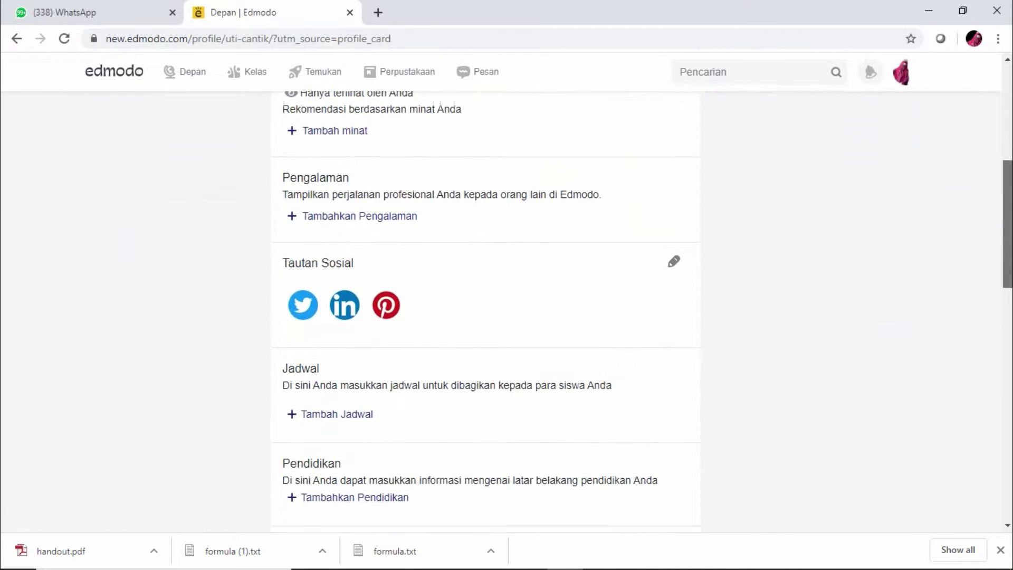
scroll(1008, 253, down, 4)
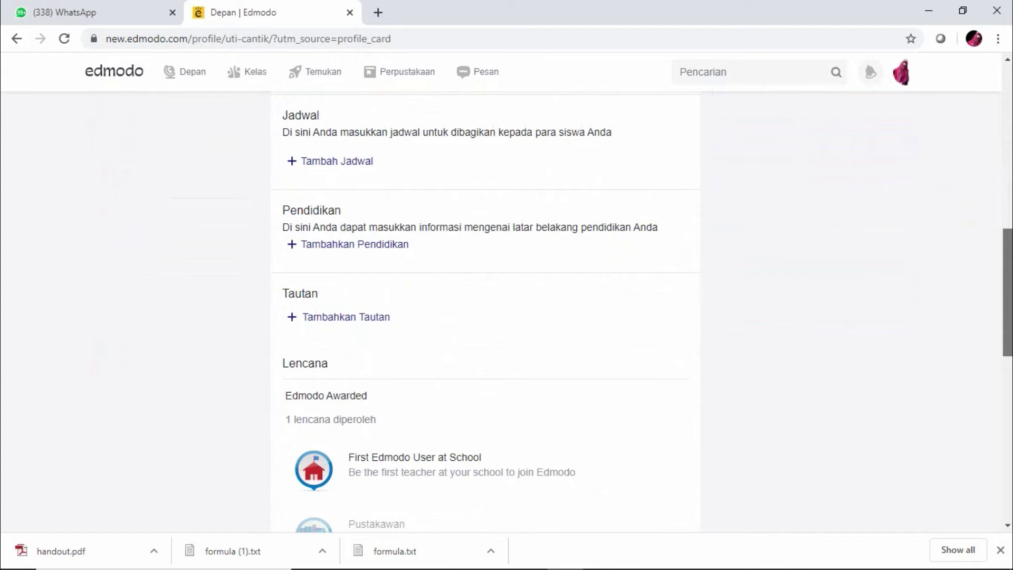
scroll(1008, 238, up, 6)
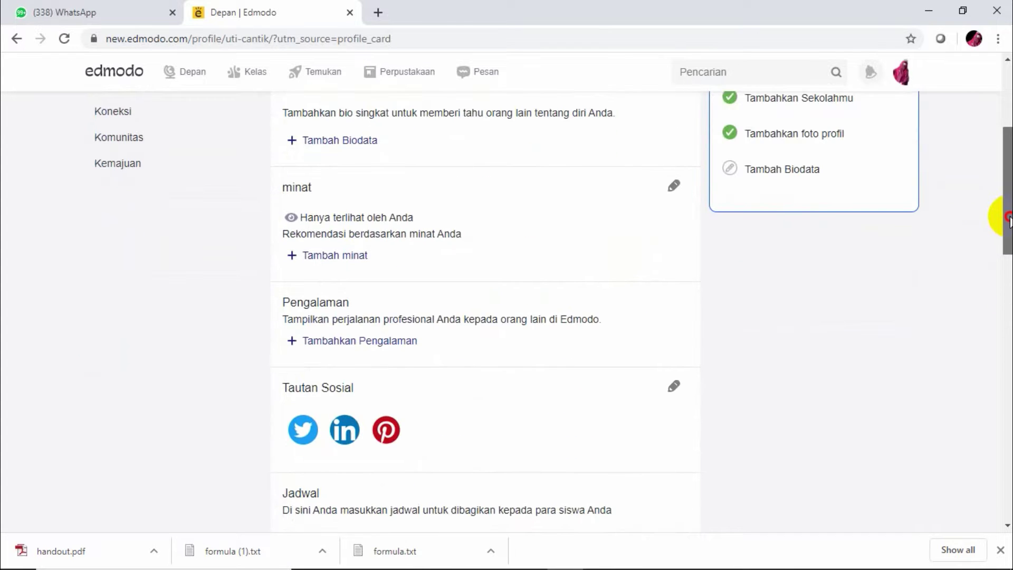
drag(1007, 216, 1005, 155)
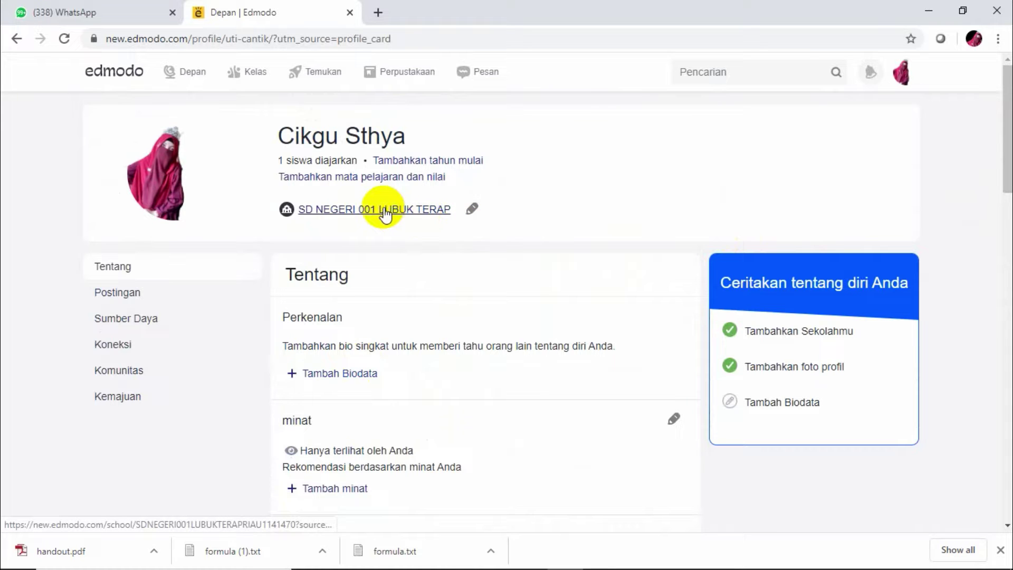
Search 'sd negeri 001', set SD NEGERI 001 LUBUK TERAP as the school, then reopen the school changer
click(473, 210)
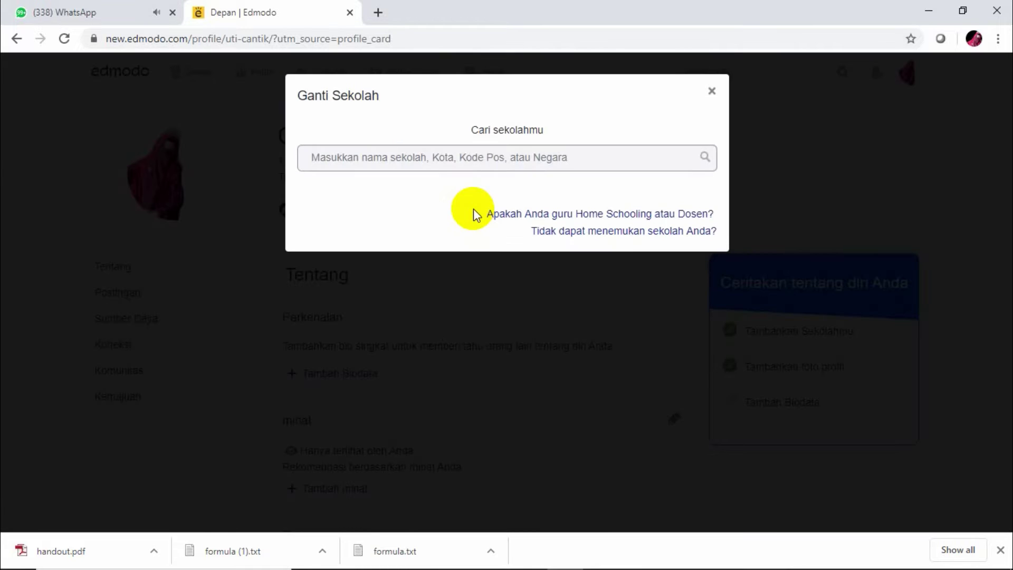
click(542, 153)
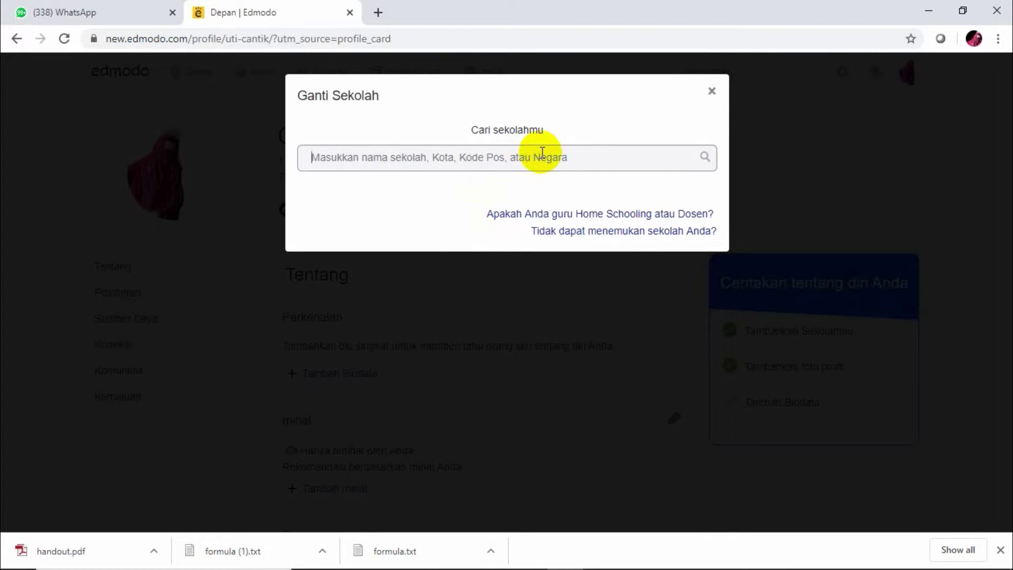
text(sd)
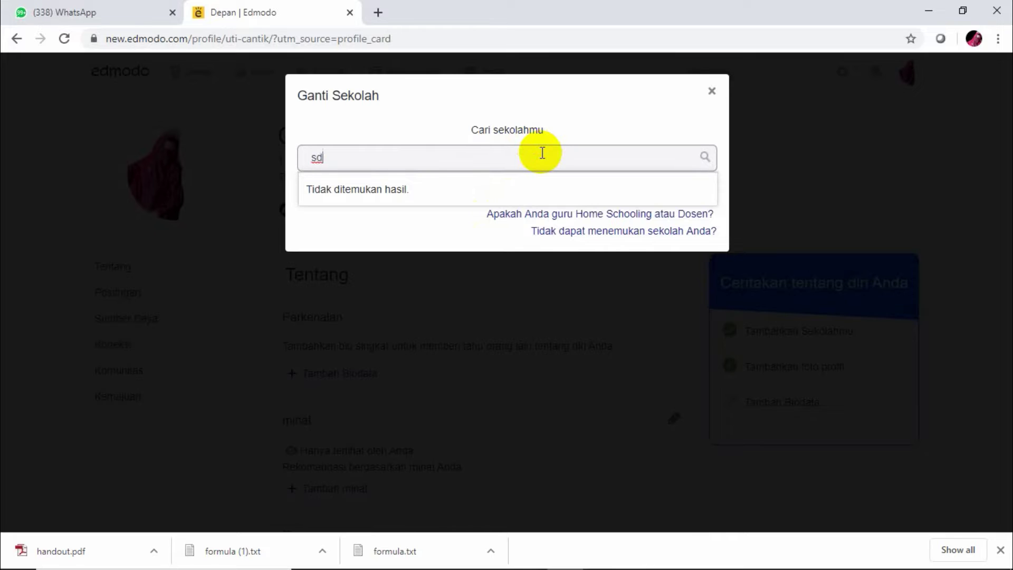
text( n)
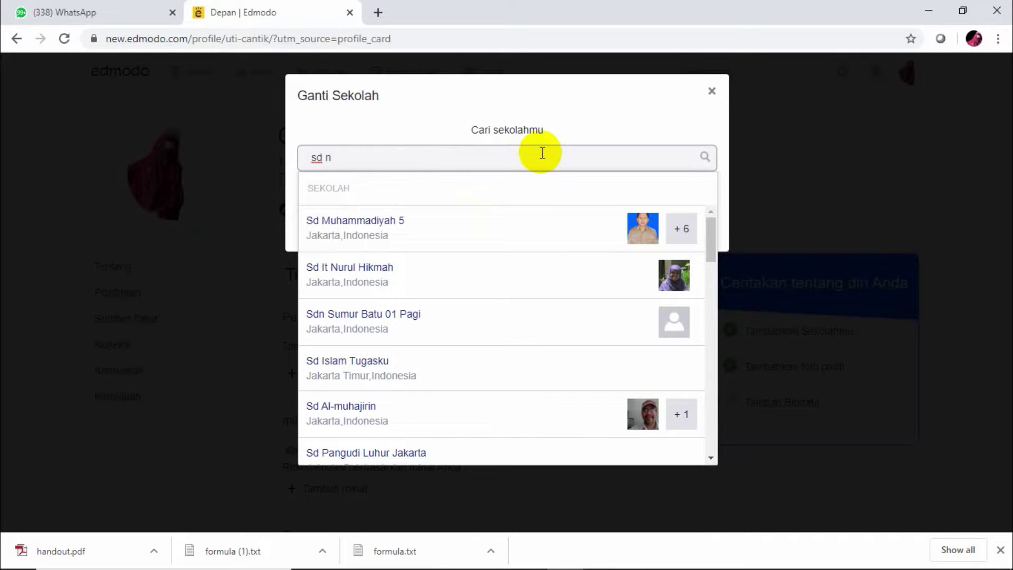
text(egeri)
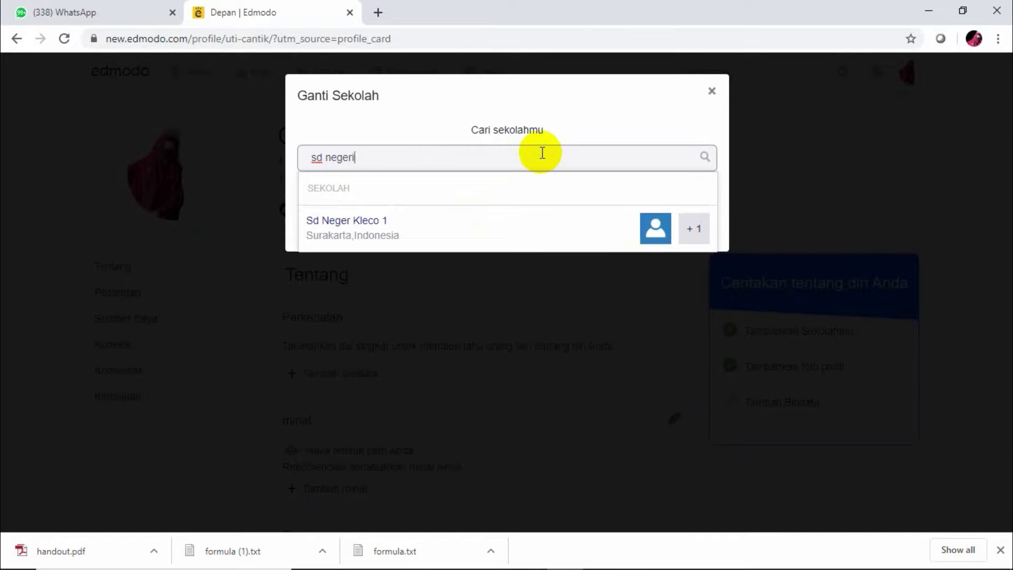
text( 001)
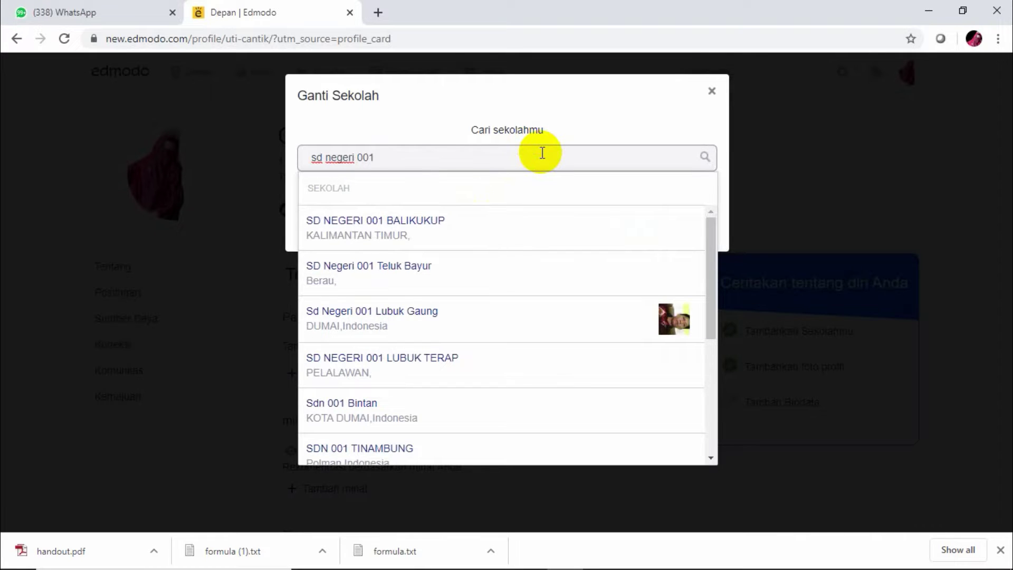
click(517, 378)
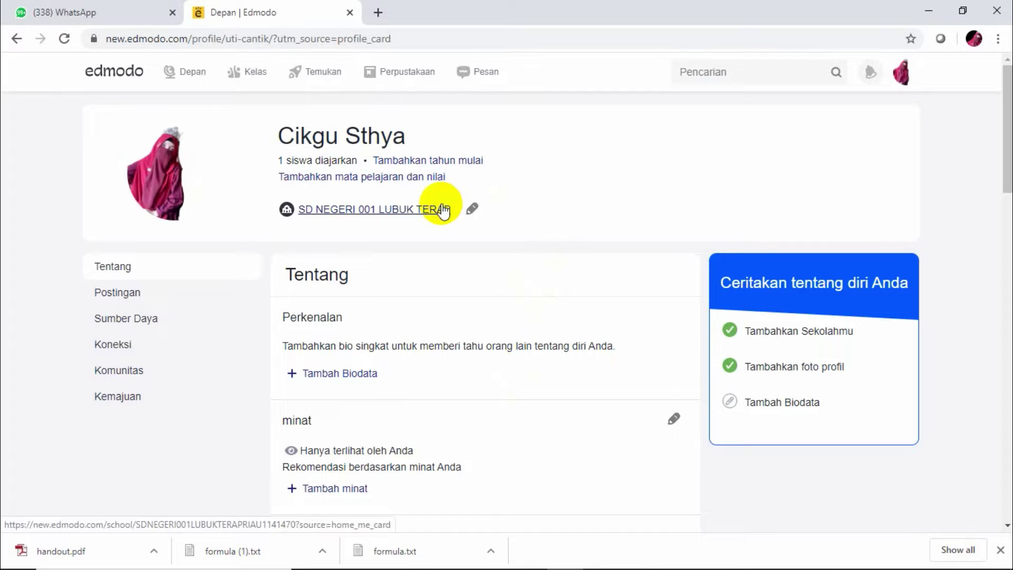
click(468, 210)
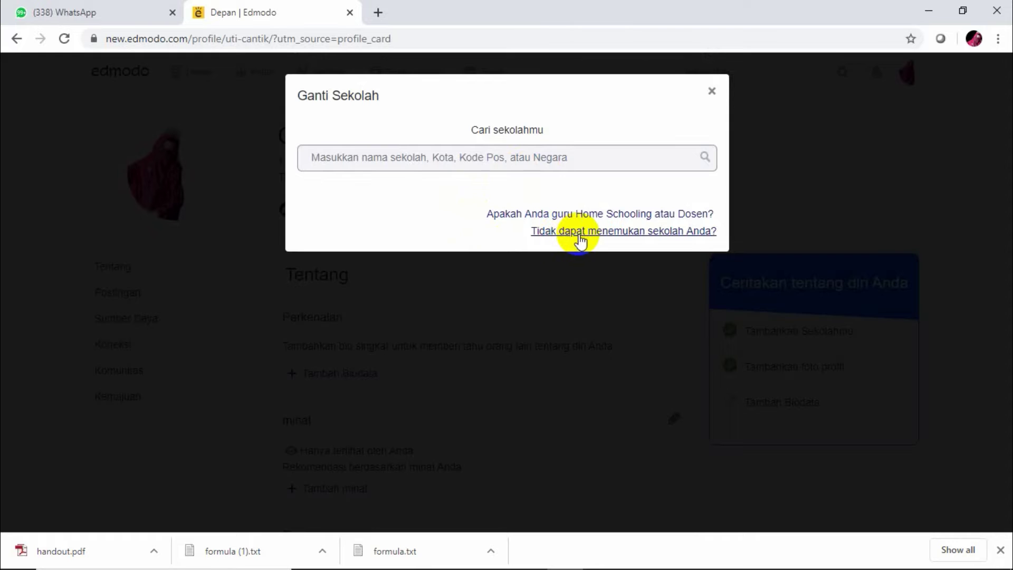
Look through the unlisted-school form fields (name, address, city, province), then close it unsaved
click(597, 231)
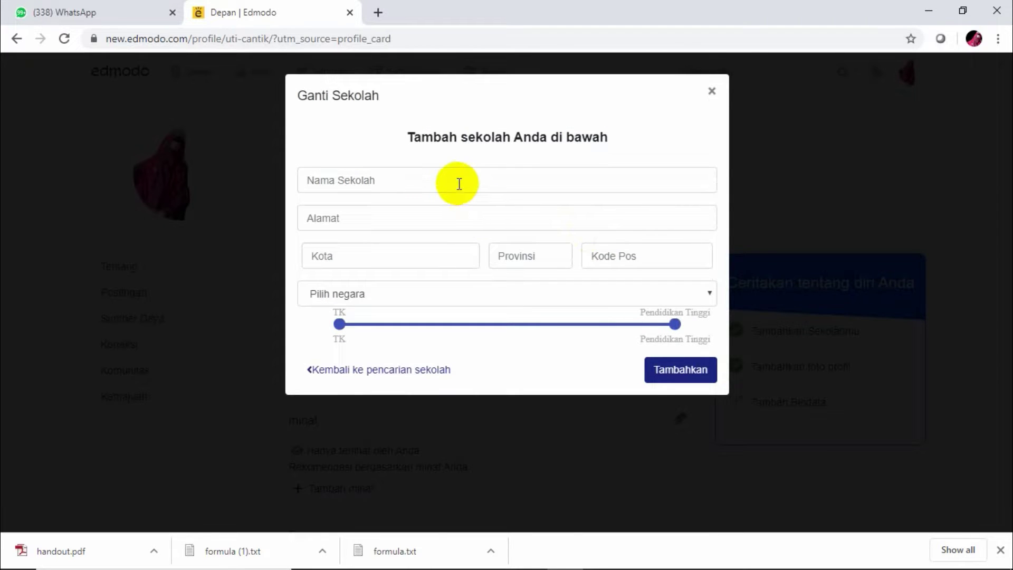
click(458, 181)
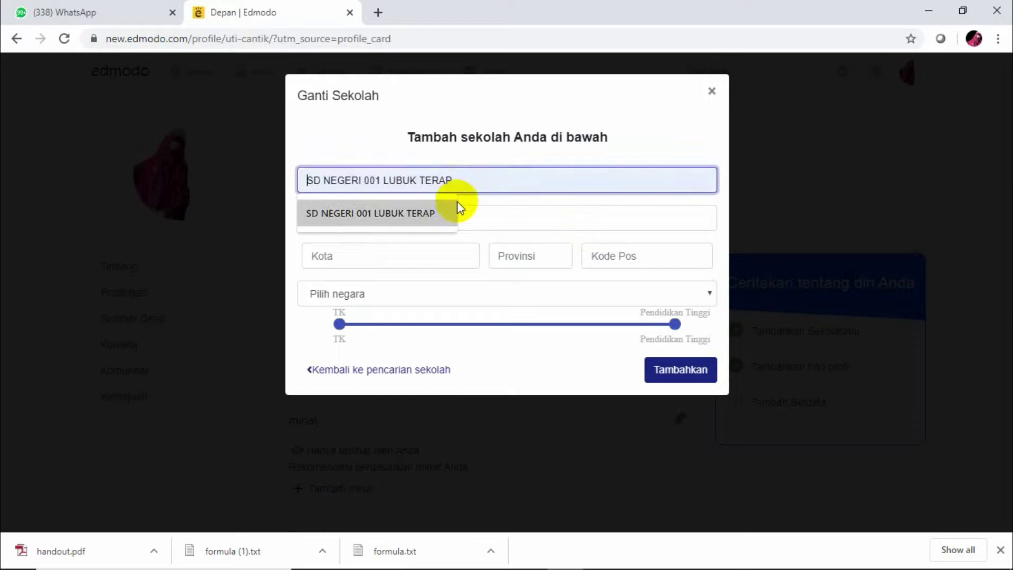
click(472, 221)
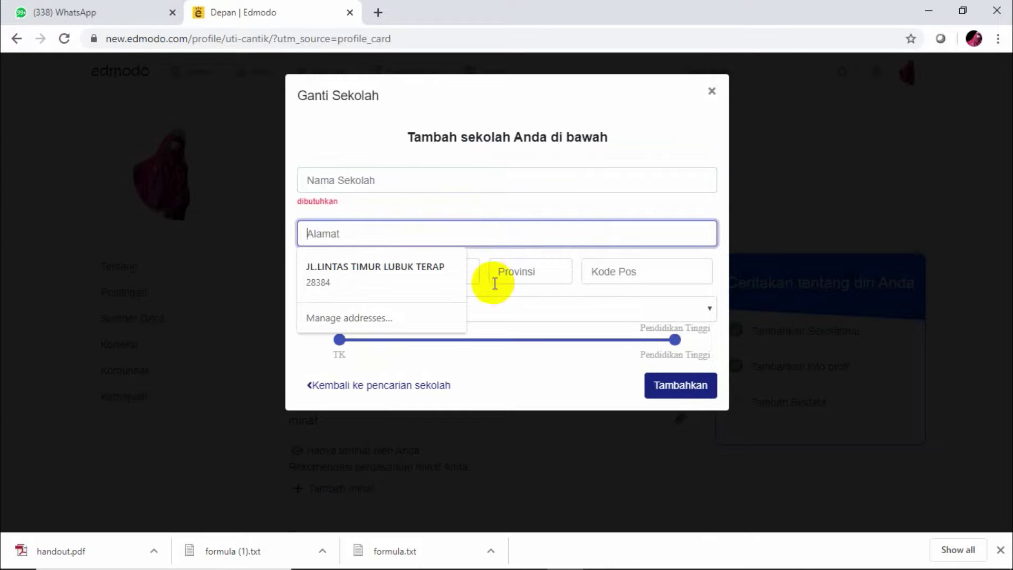
click(479, 271)
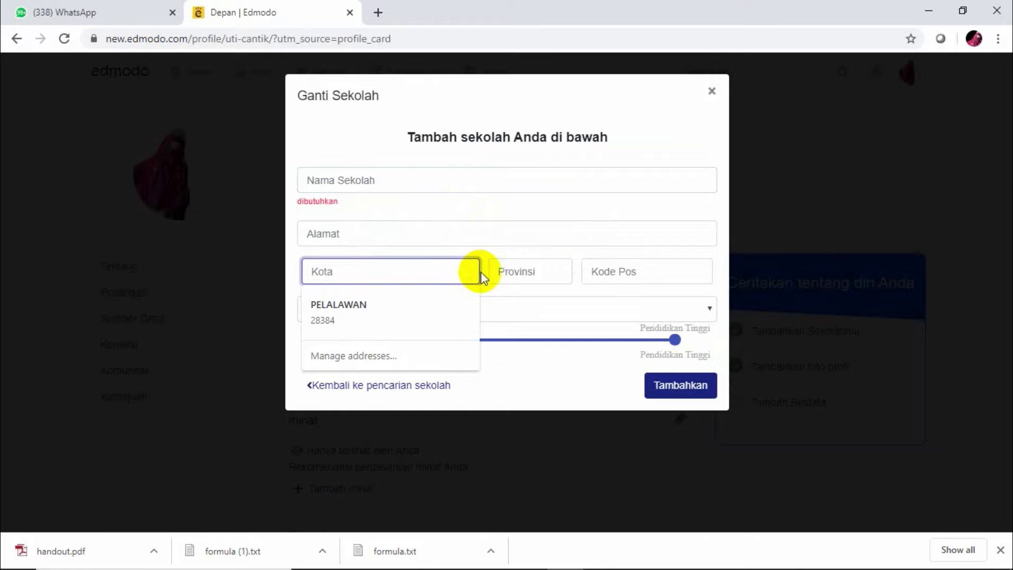
click(553, 270)
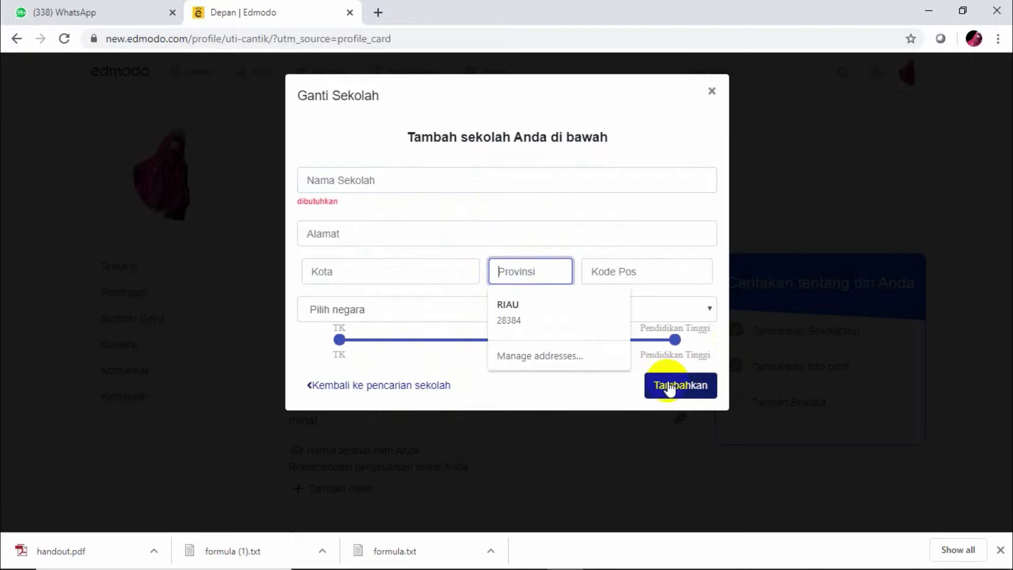
click(712, 91)
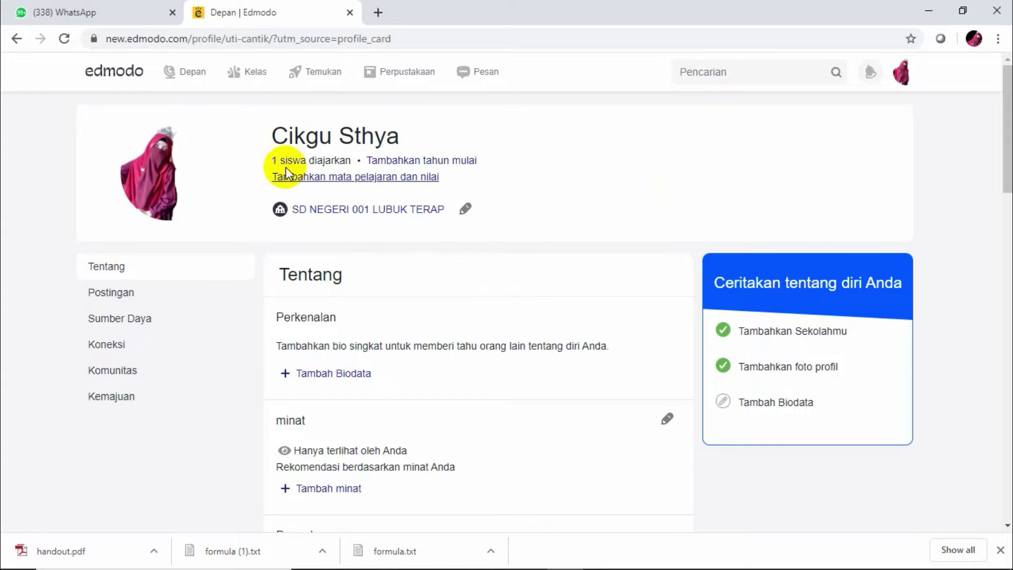
Open the KELAS 3A class from the class list and copy its join code
click(240, 78)
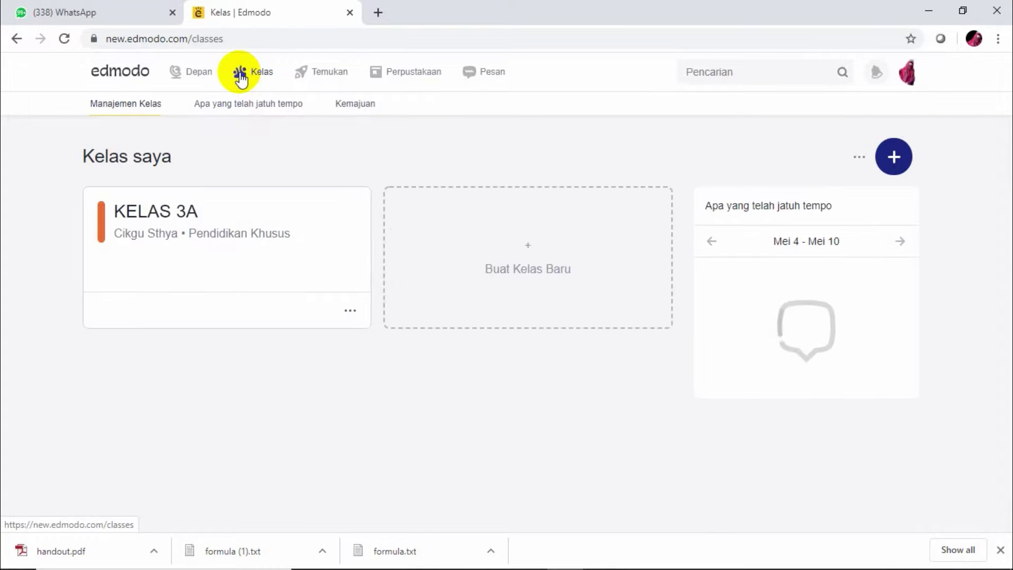
click(182, 232)
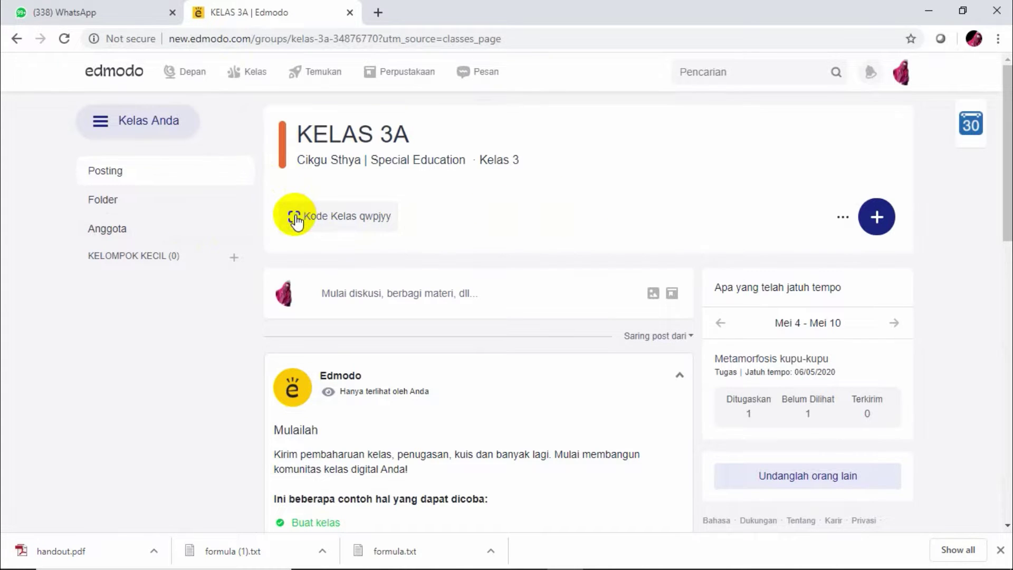
click(295, 215)
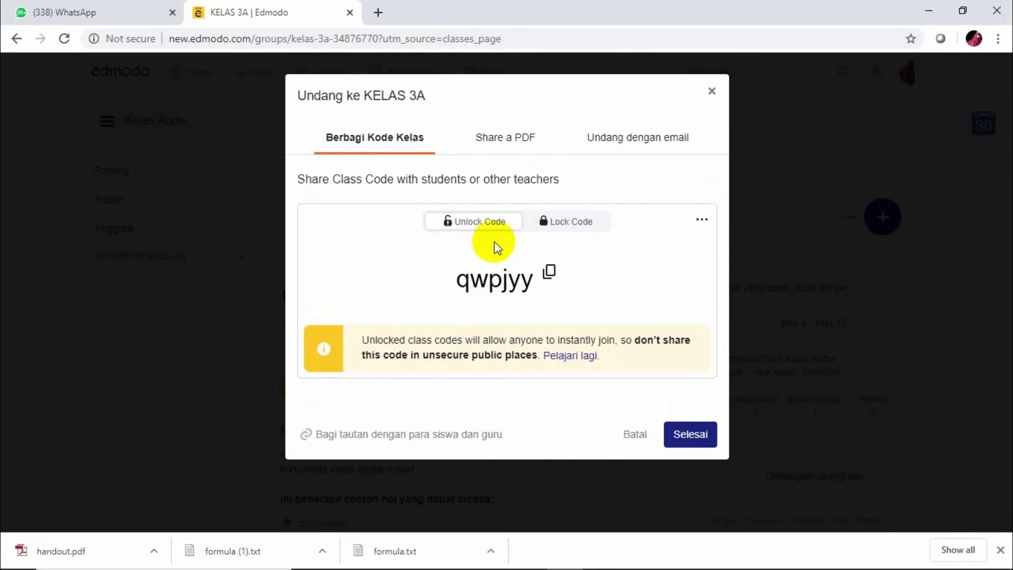
click(548, 274)
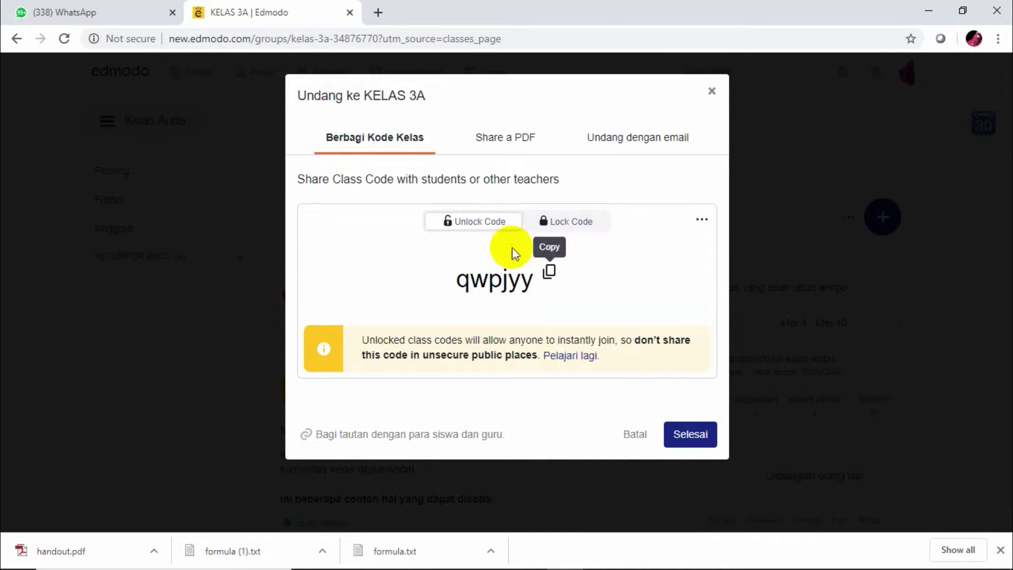
Open the KELAS 3A join-instructions PDF from the Share a PDF option
click(491, 146)
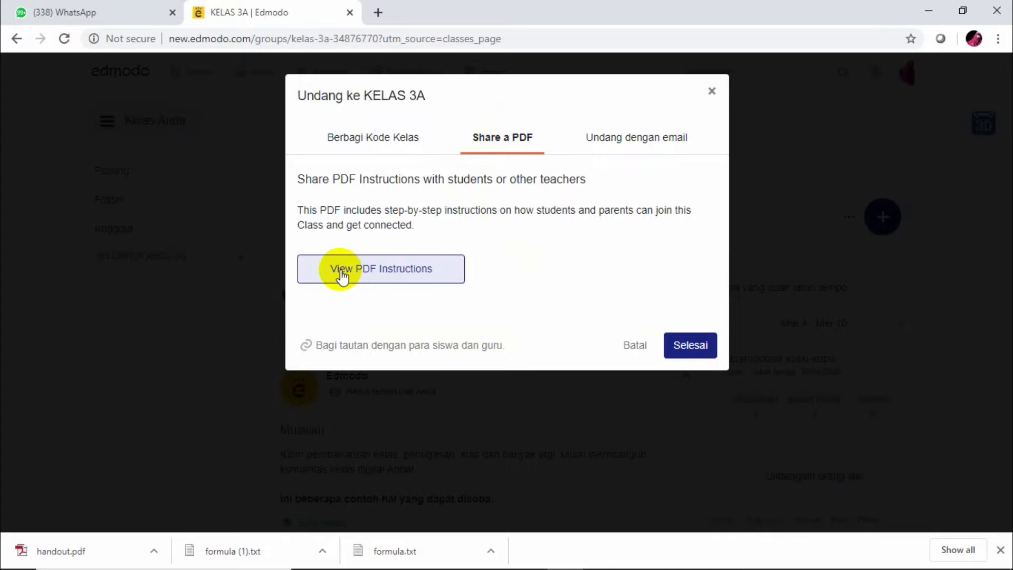
click(364, 275)
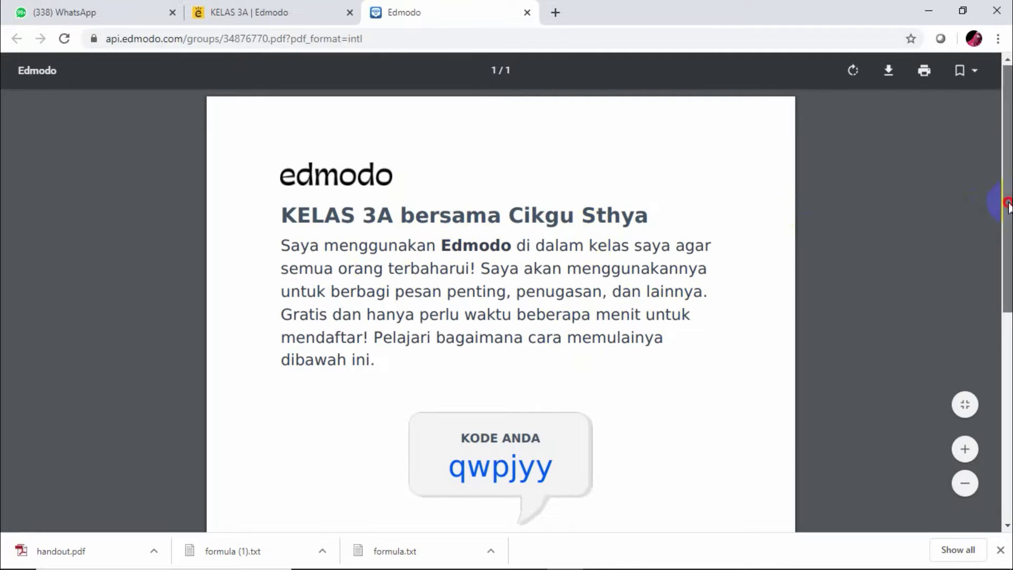
Download the join-instructions PDF and save it in Pictures as 'undangan kelas edmodo'
scroll(1002, 203, down, 2)
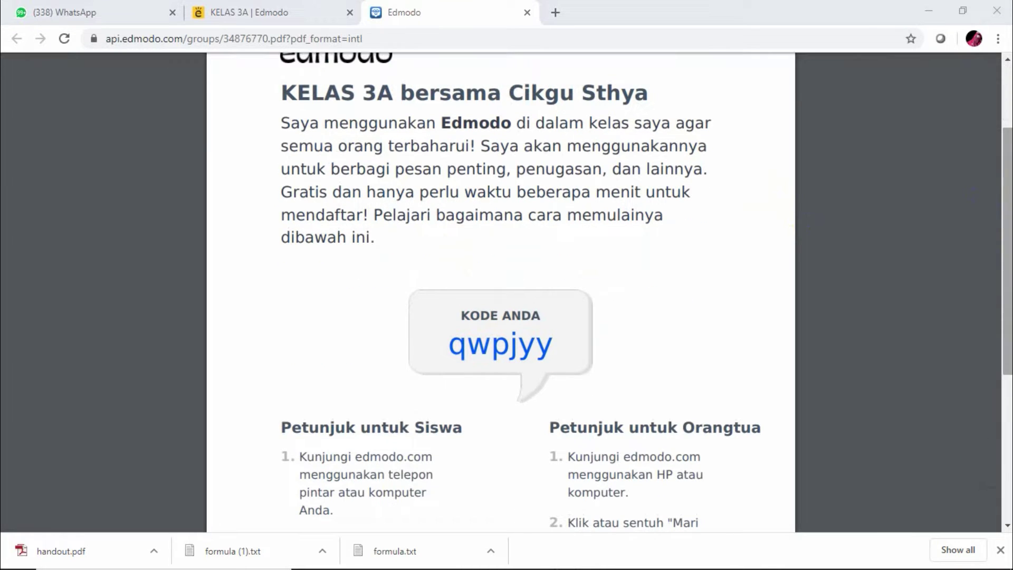
scroll(1004, 271, down, 3)
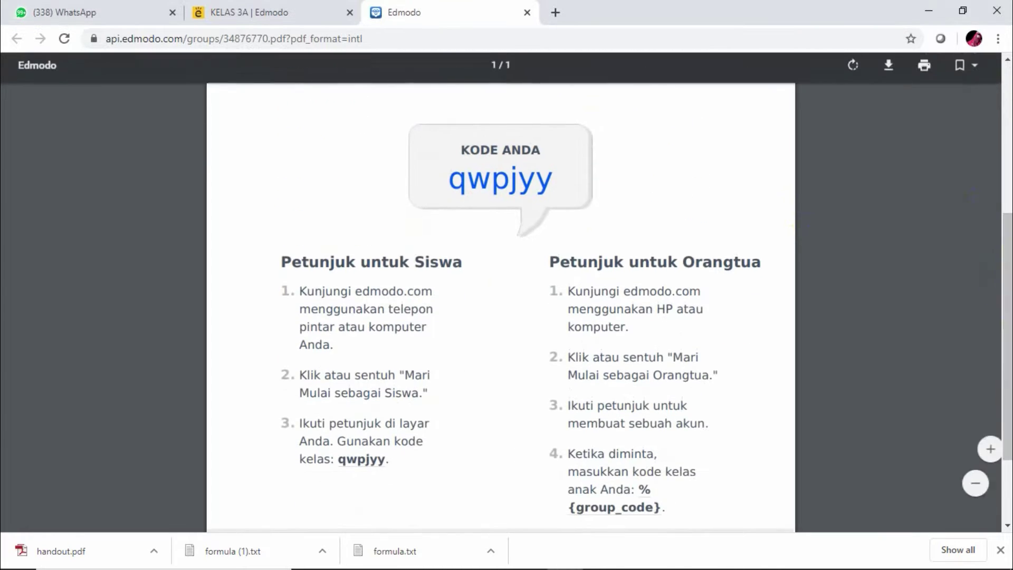
drag(1008, 352, 908, 160)
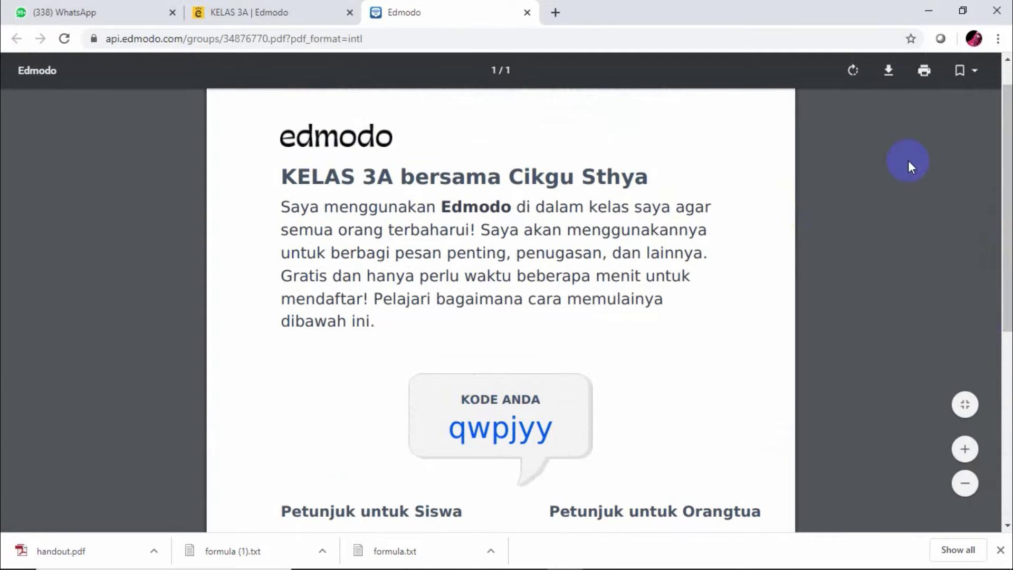
click(890, 72)
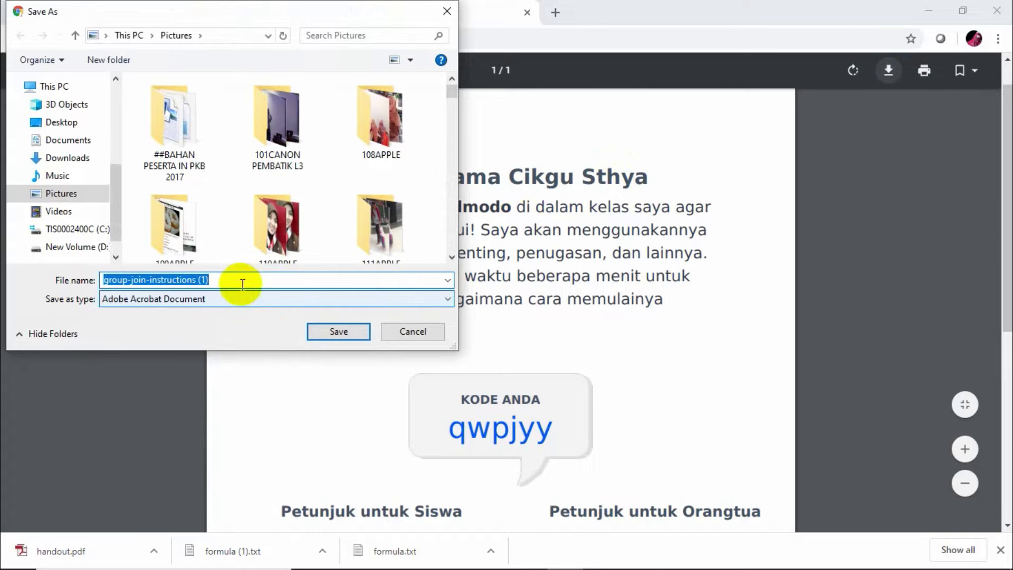
key(BackSpace)
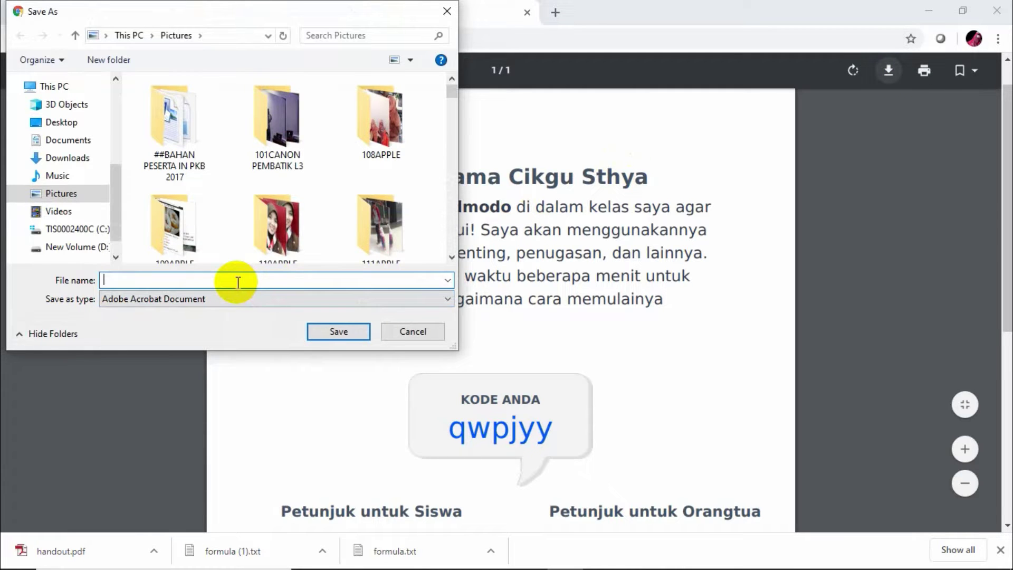
text(undangan kelas edmodo)
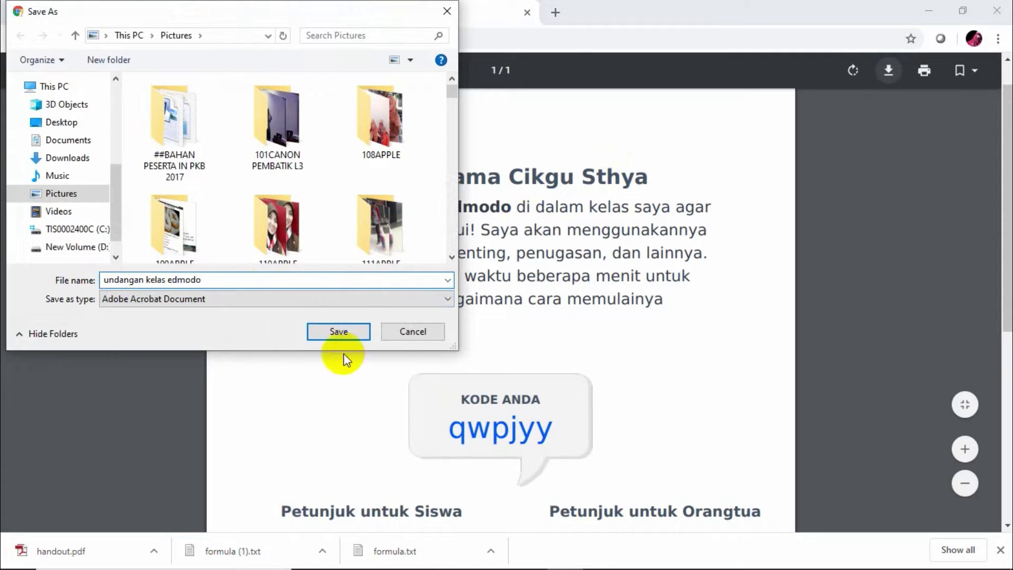
click(342, 331)
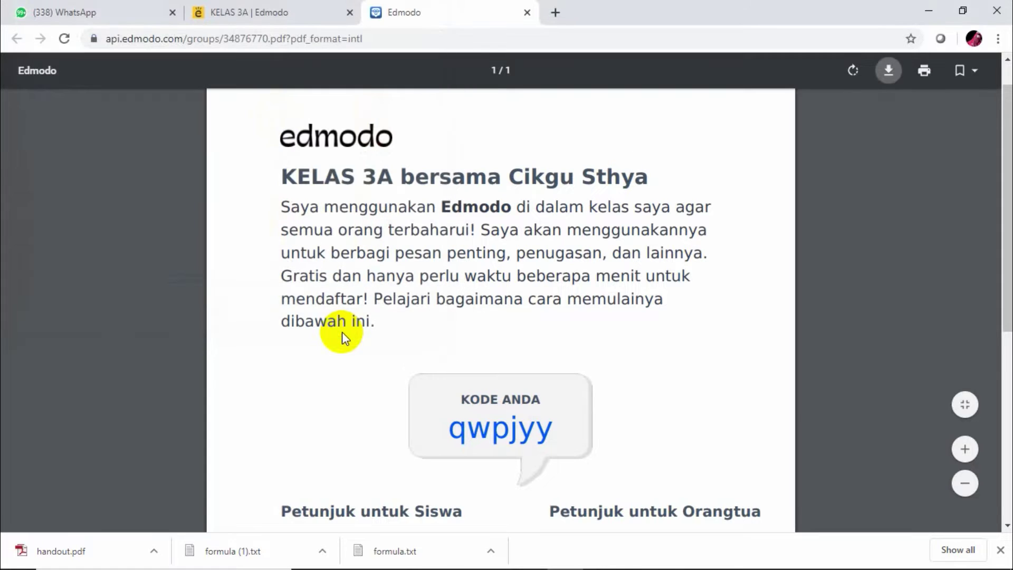
mouse_move(192, 559)
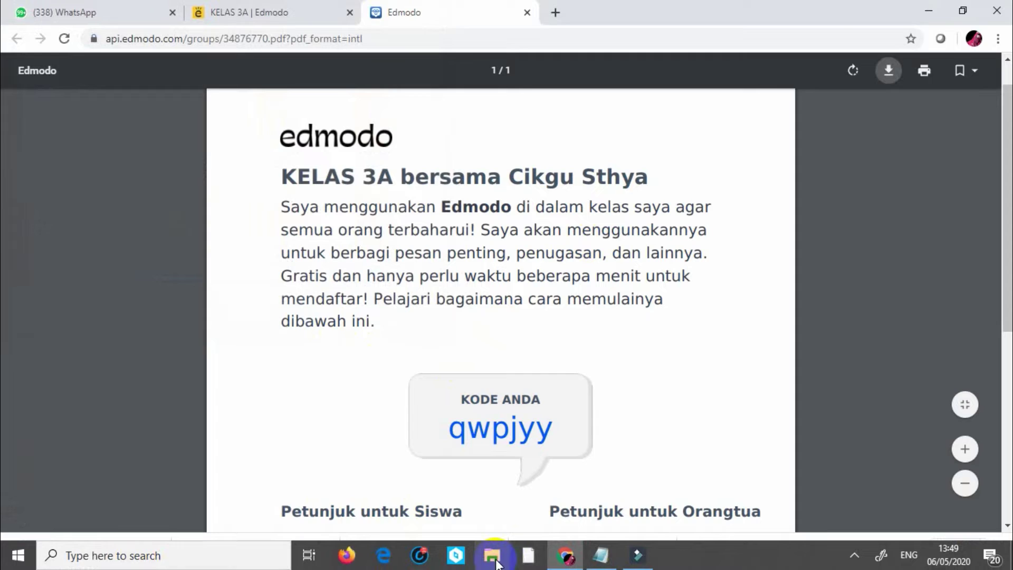
Check 'undangan kelas edmodo' under File Explorer's recent files, then return to Chrome
click(494, 557)
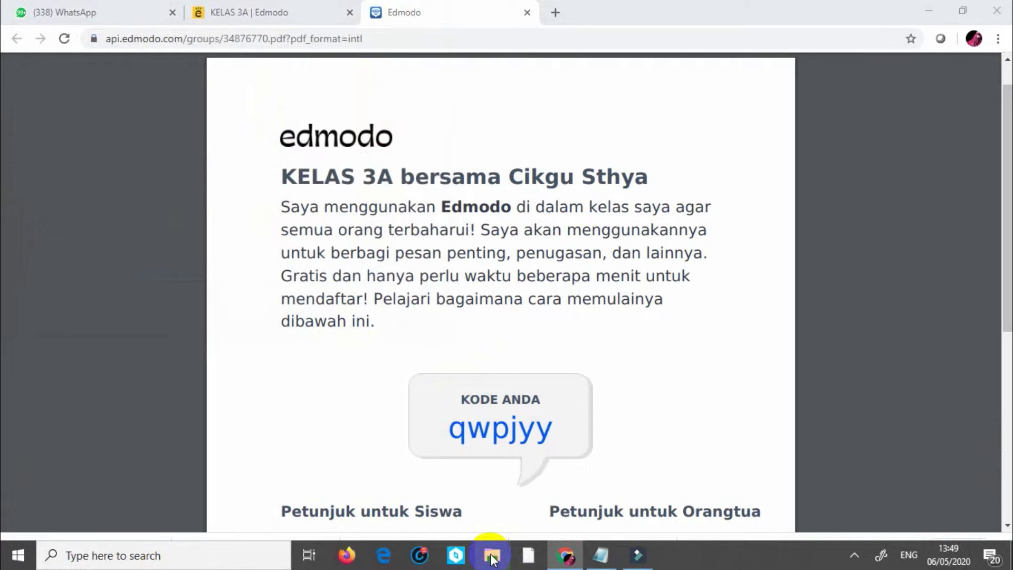
click(491, 558)
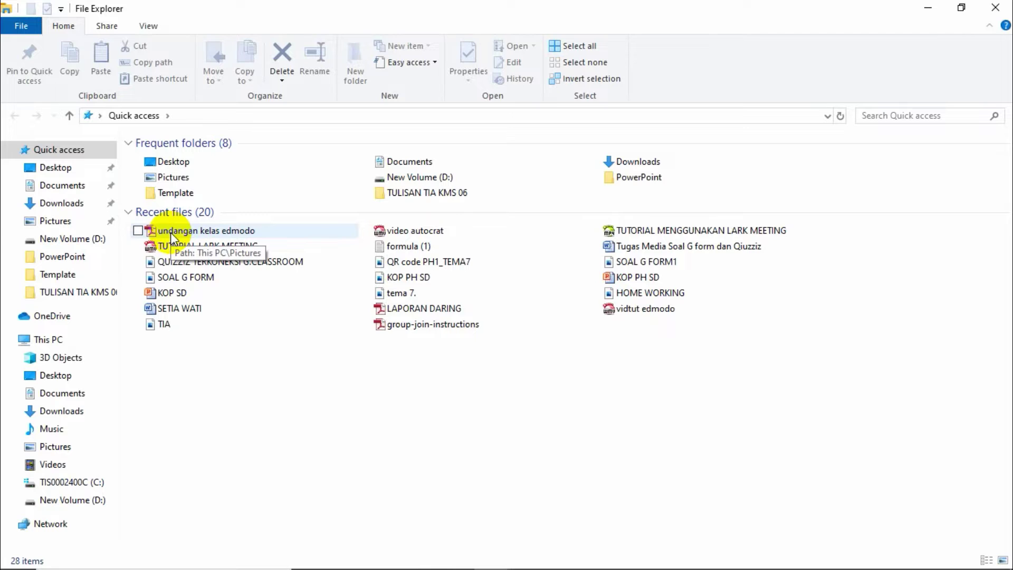
click(170, 232)
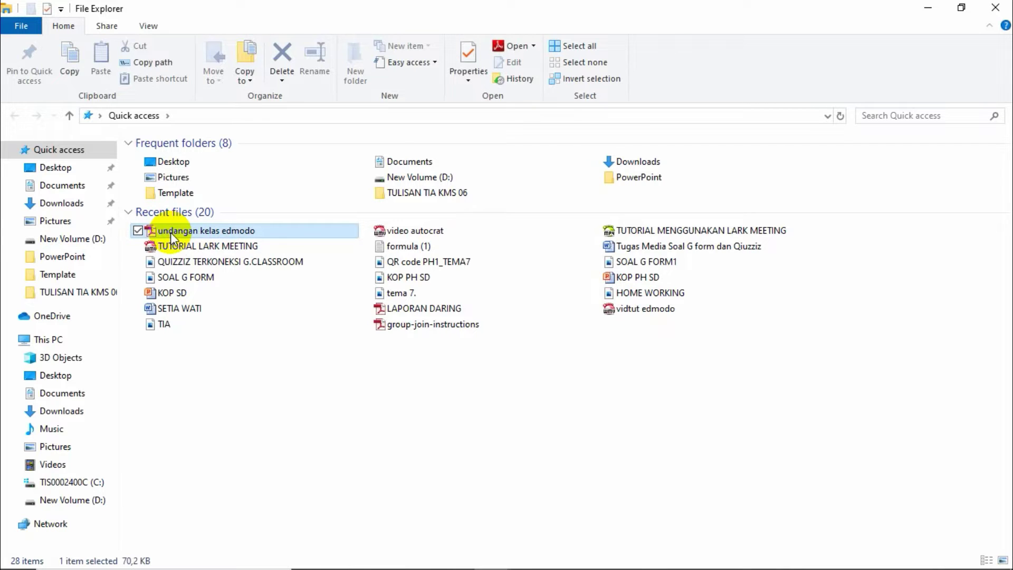
mouse_move(448, 563)
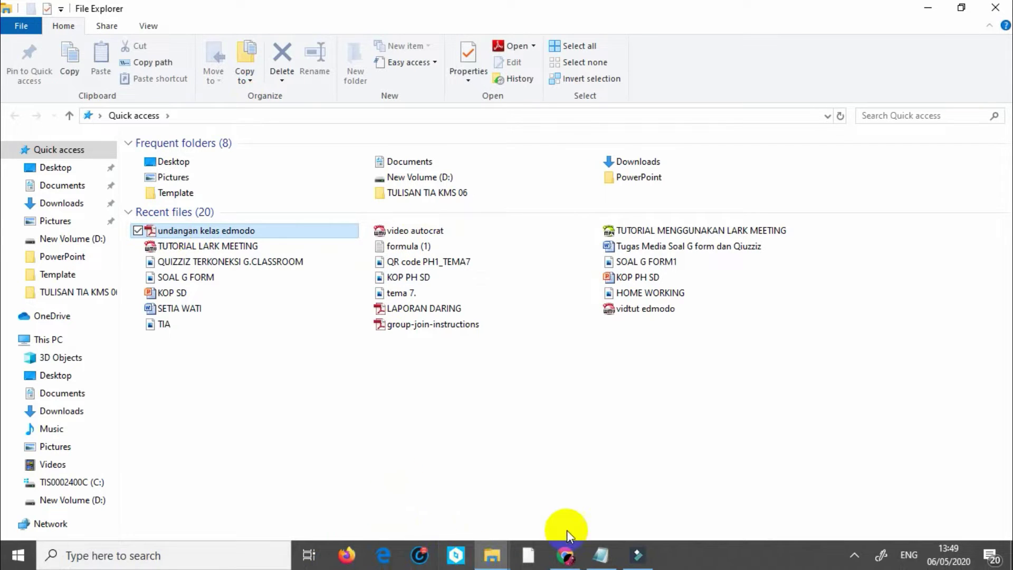
click(565, 558)
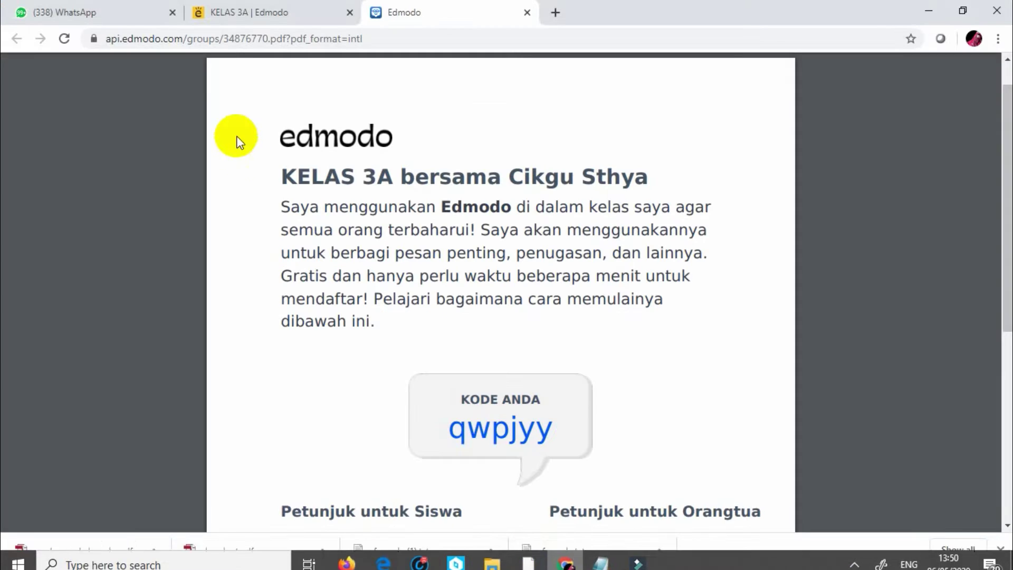
Send a KELAS 3A invitation by e-mail after entering the invitee's e-mail address
click(106, 11)
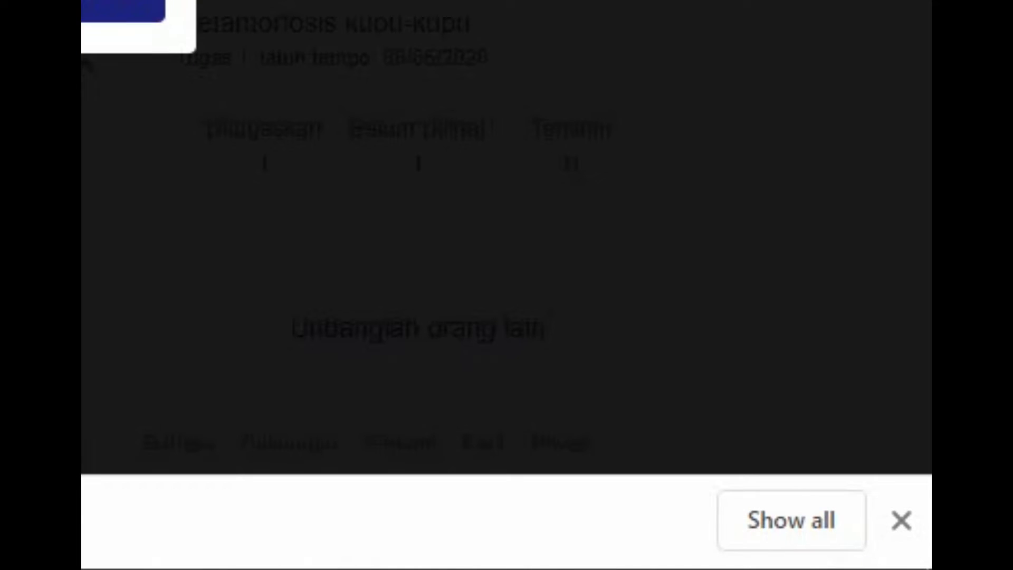
click(629, 140)
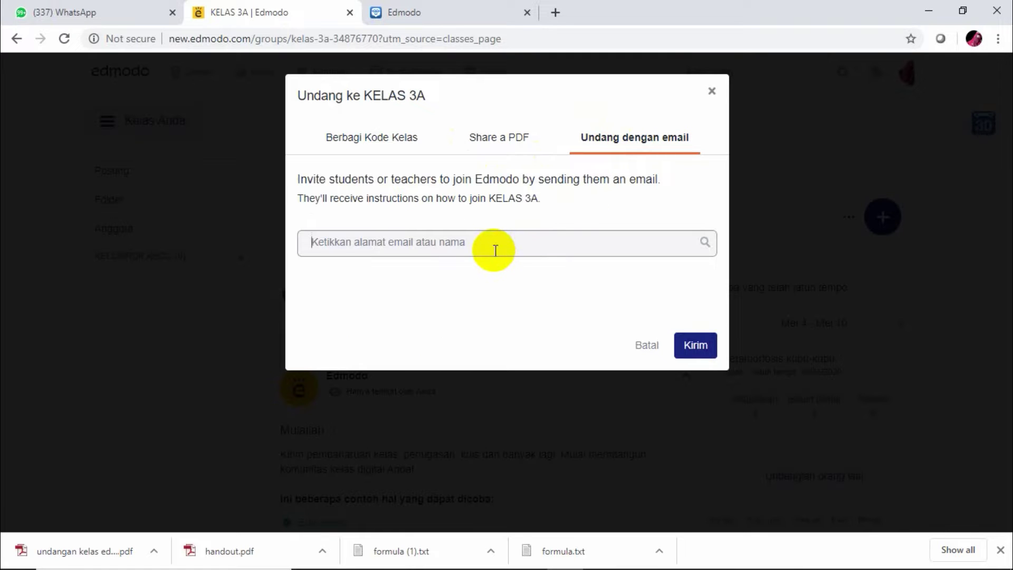
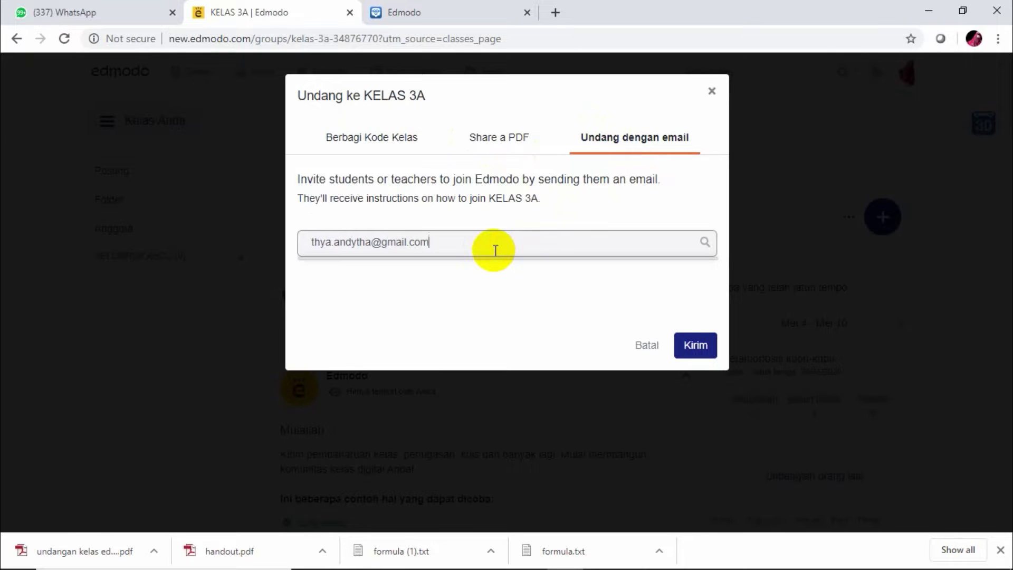
click(694, 345)
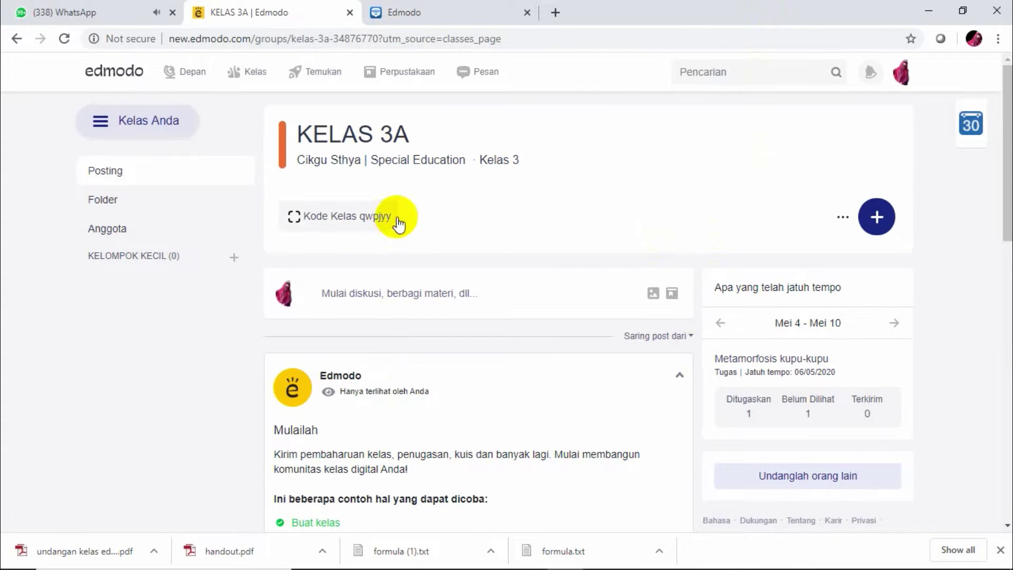
click(372, 221)
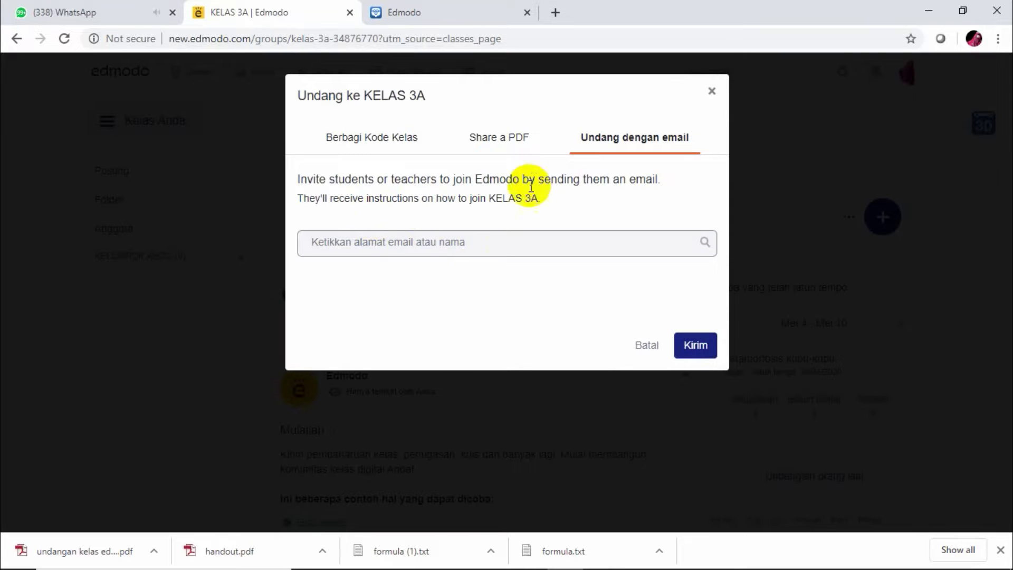
click(402, 141)
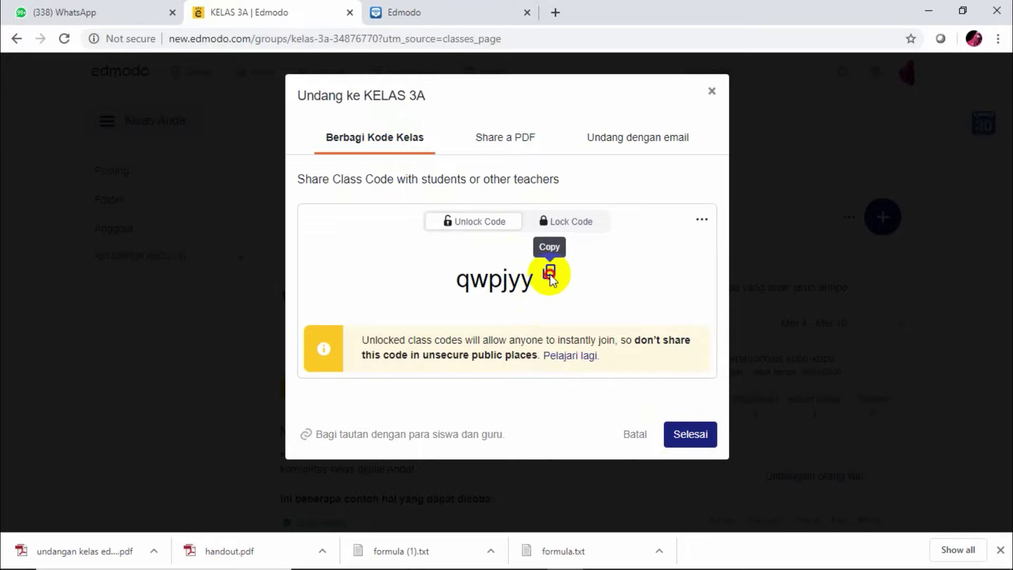
click(549, 272)
click(701, 437)
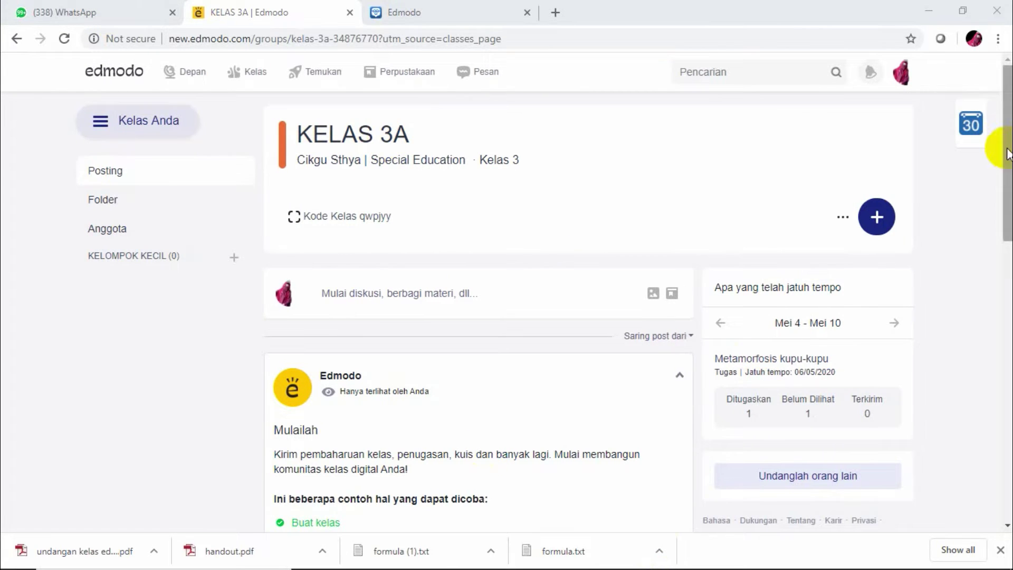
Skip the welcome-message composer and open a new untitled assignment from the KELAS 3A page
drag(1006, 136, 997, 172)
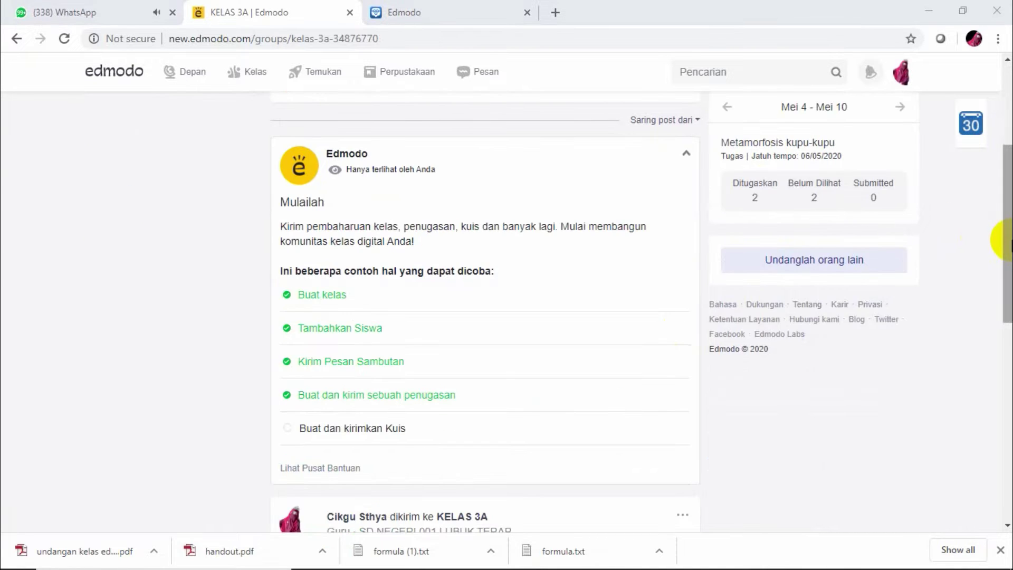
drag(997, 219, 1005, 114)
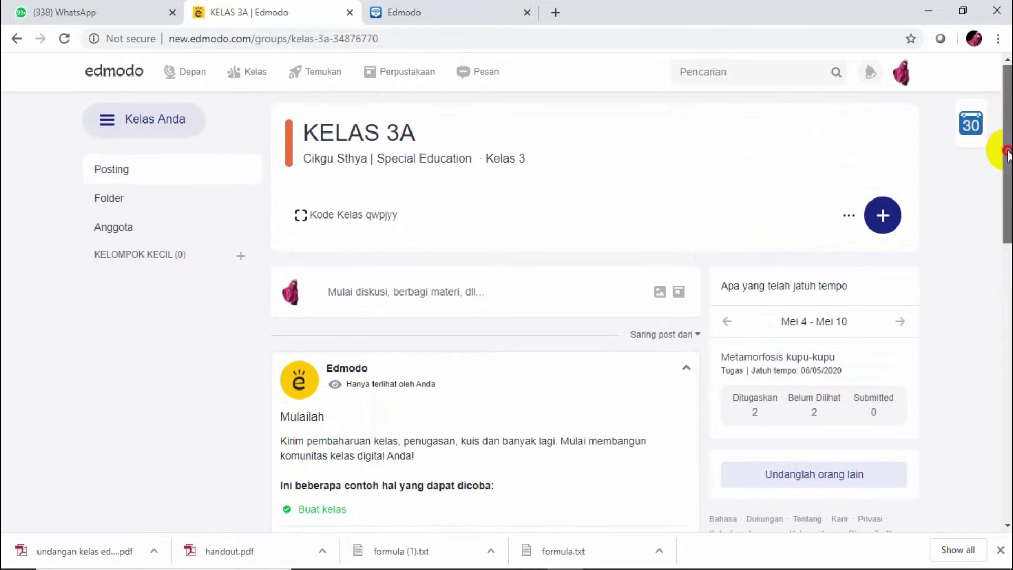
drag(1007, 153, 1008, 192)
scroll(1005, 190, down, 2)
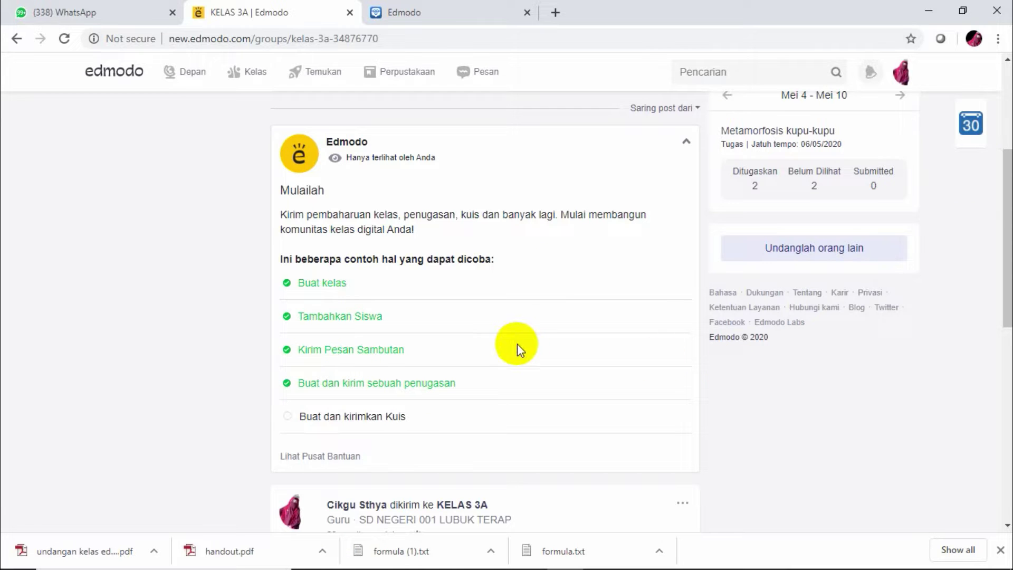
click(368, 354)
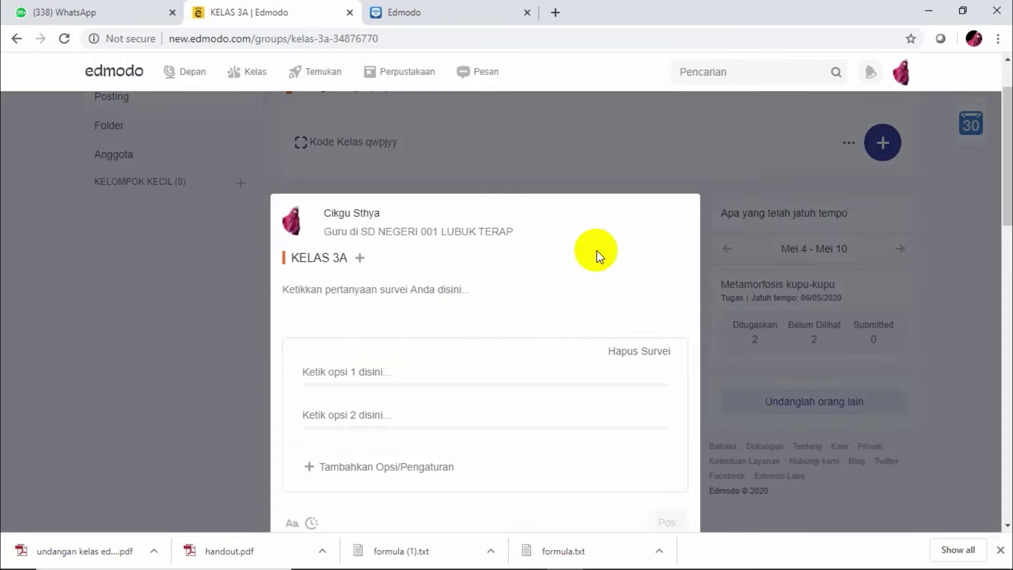
click(103, 441)
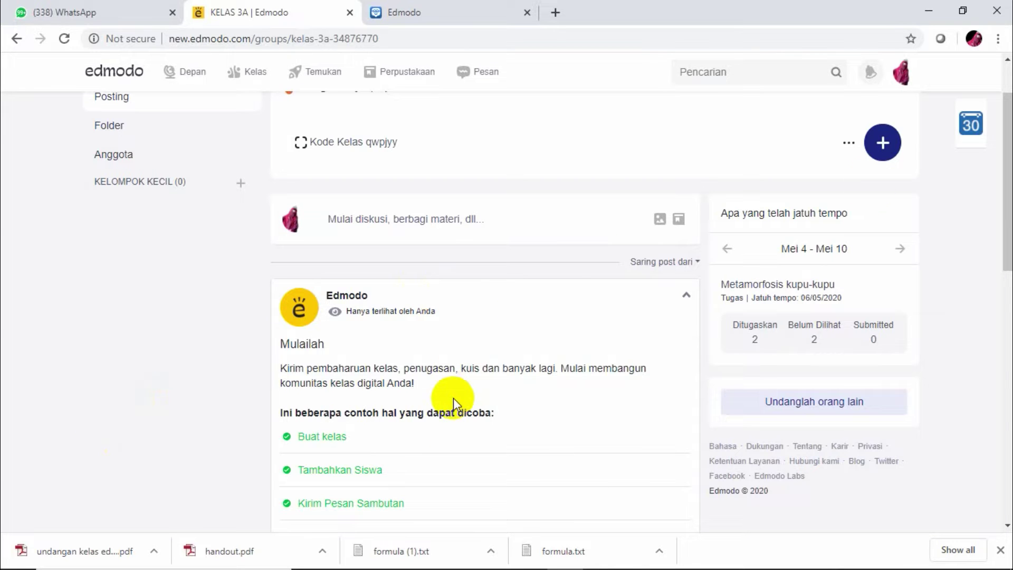
drag(1008, 213, 1008, 262)
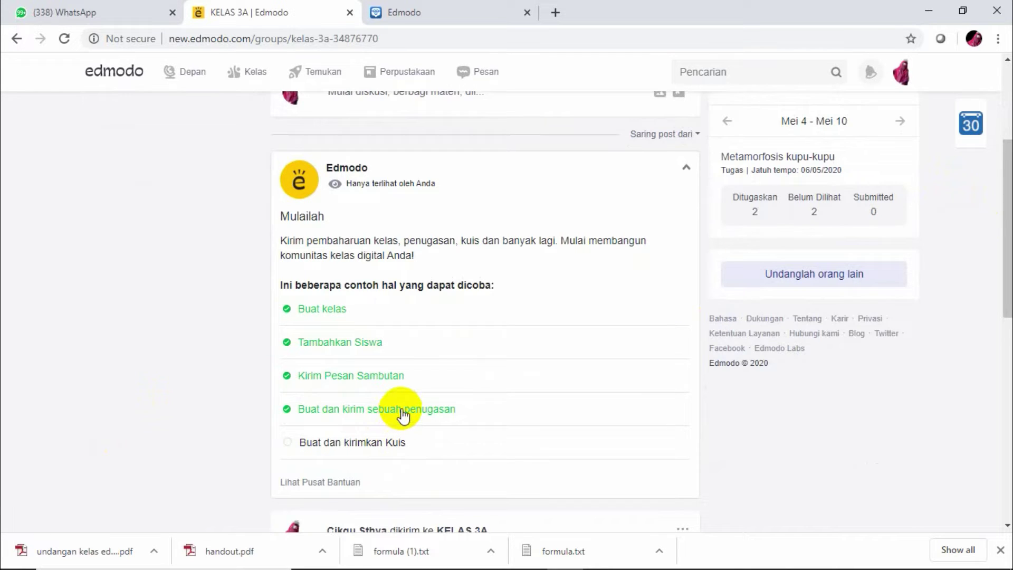
click(403, 411)
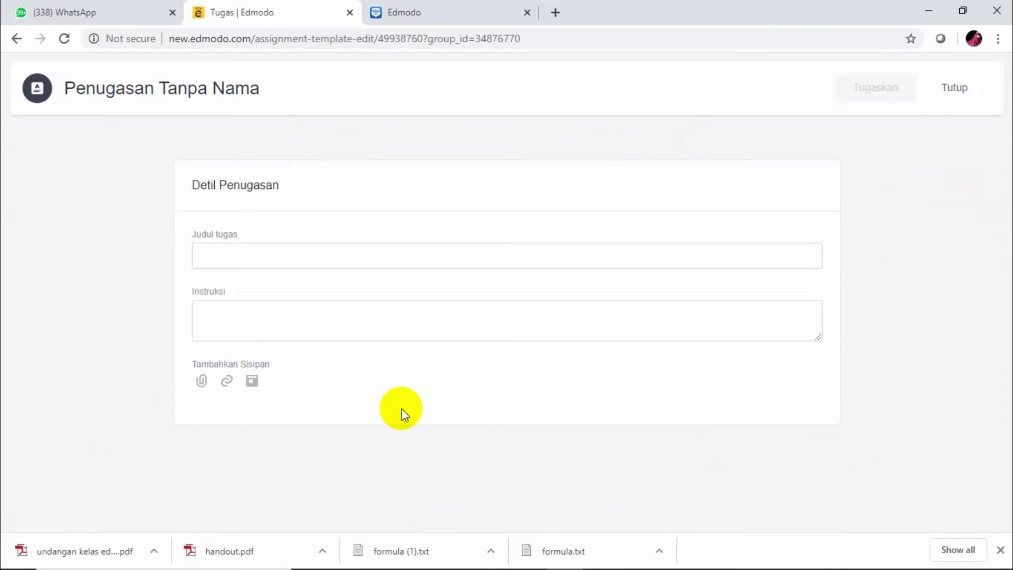
Title the assignment 'Metamorfosis kupu-kupu' with instructions 'simaklah video berikut ini mengenai proses metamorfosis pada kupu-kupu'
click(267, 261)
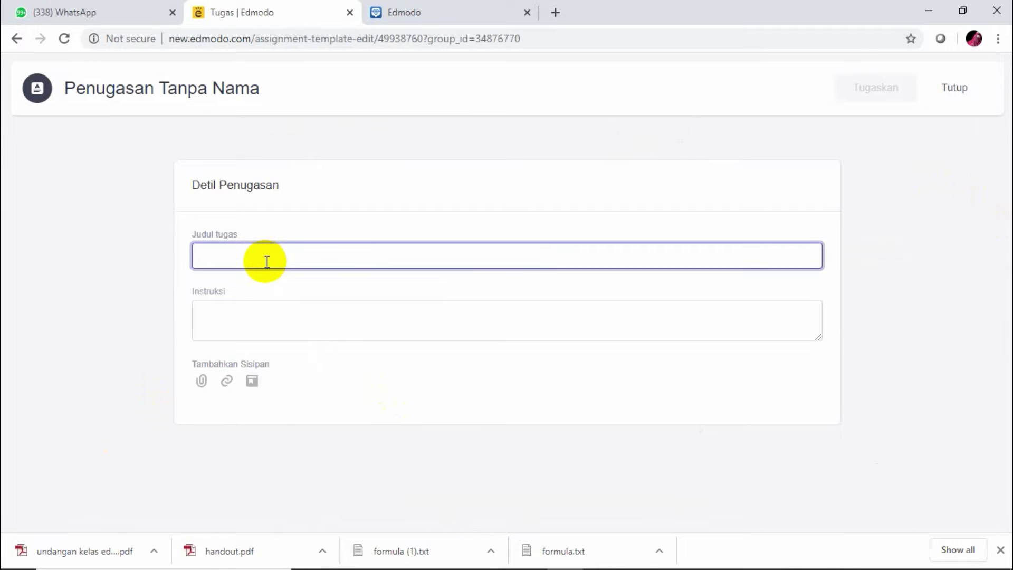
click(251, 316)
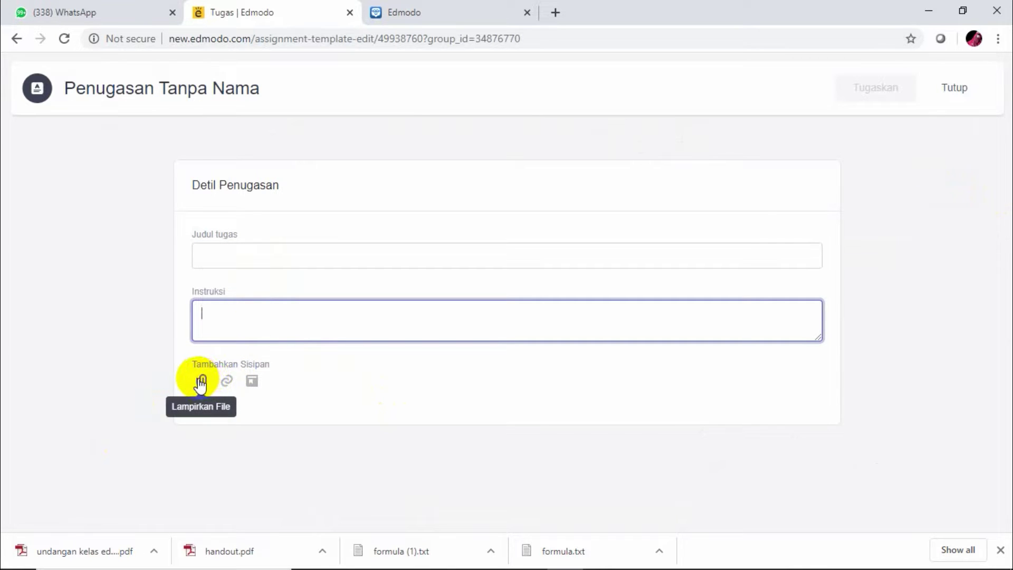
click(238, 256)
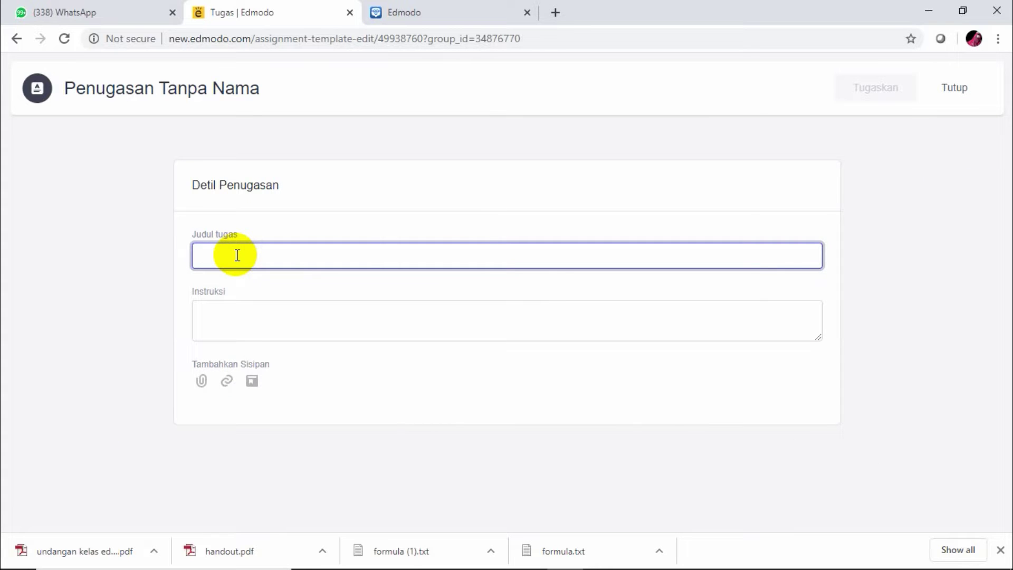
text(Metamor)
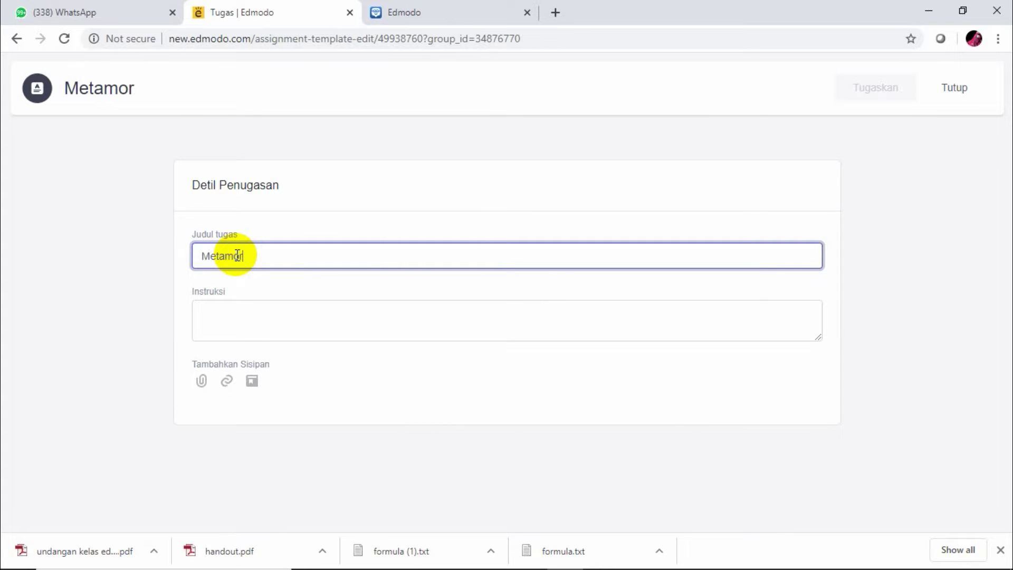
text(fosisi)
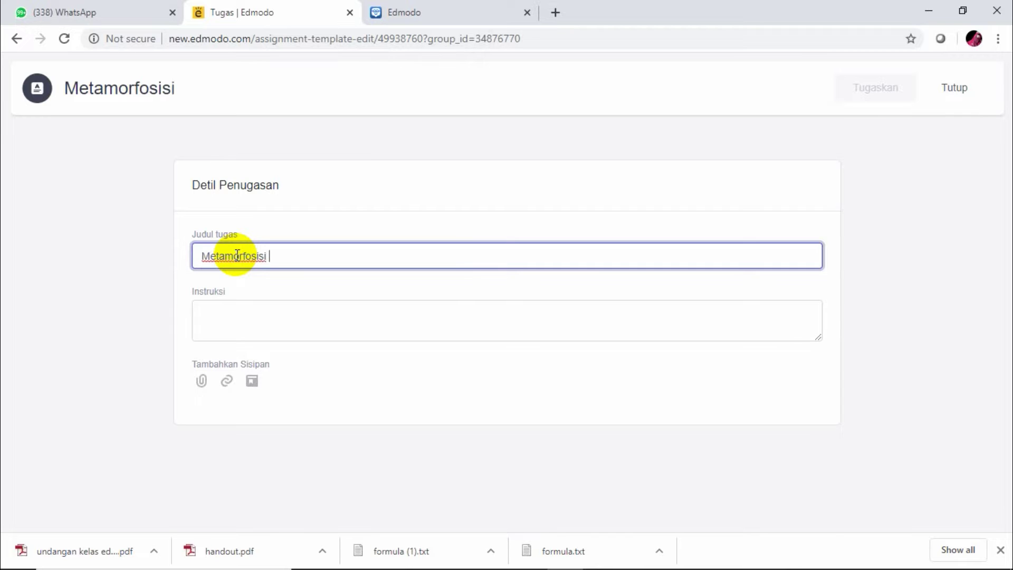
key(BackSpace)
text(kupu)
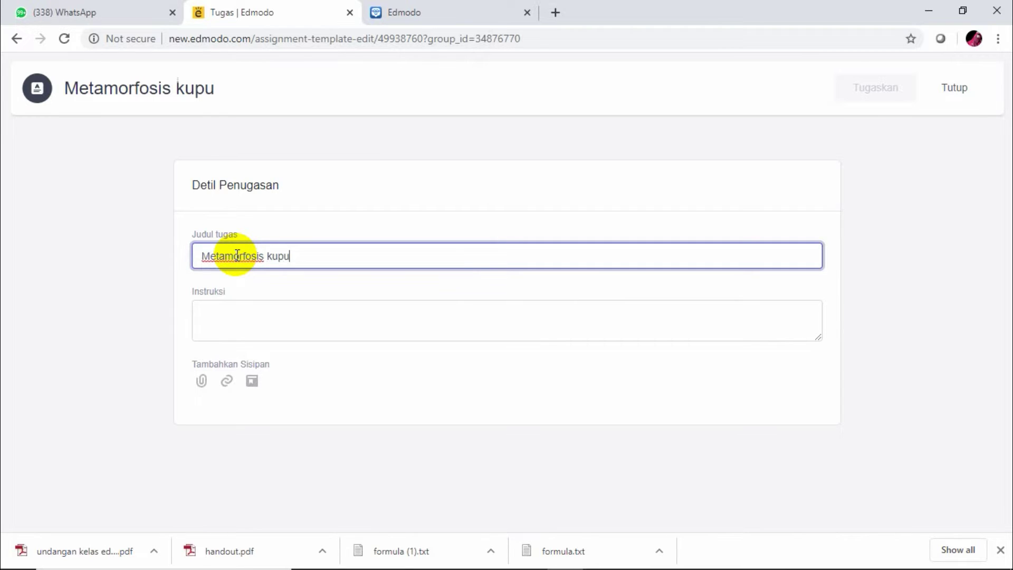
text(-kupu)
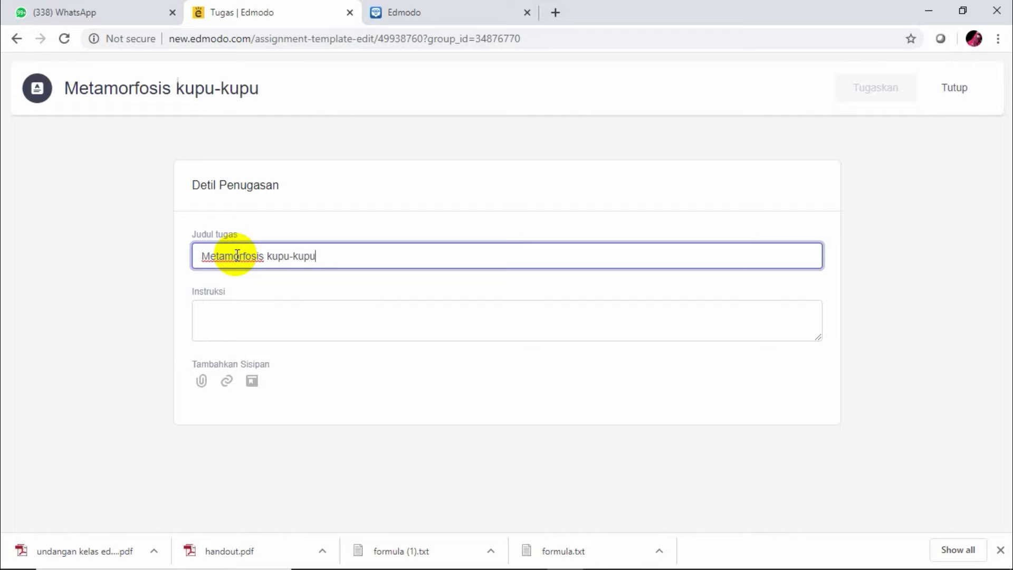
click(226, 313)
text(sima)
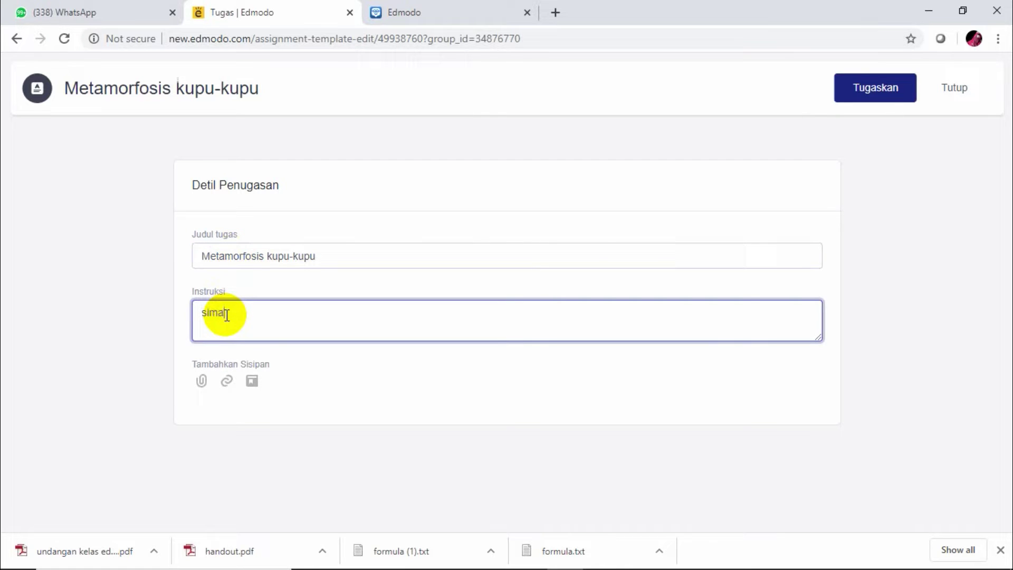
text(klah video berikut )
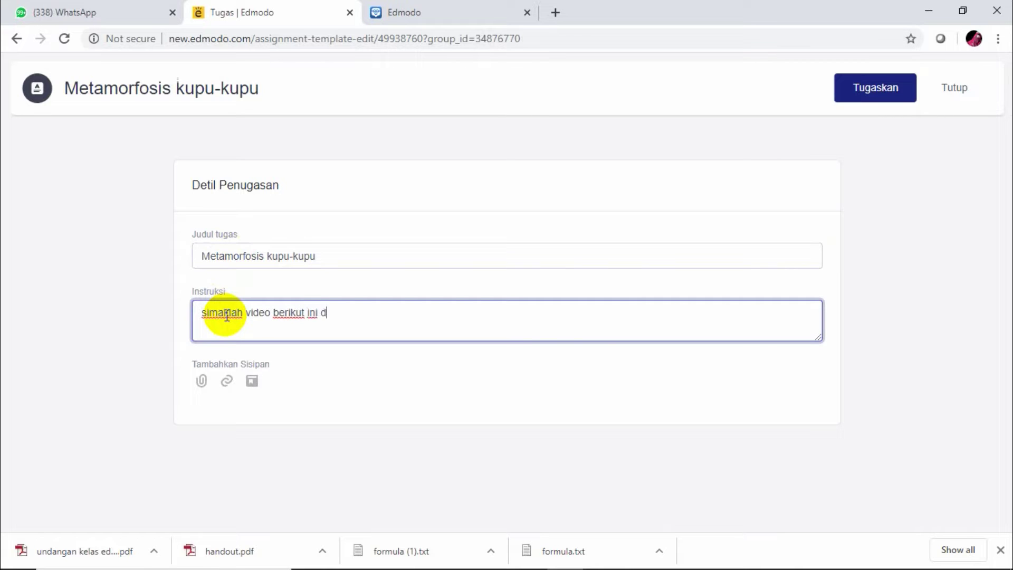
text(ini mengenai proses meta)
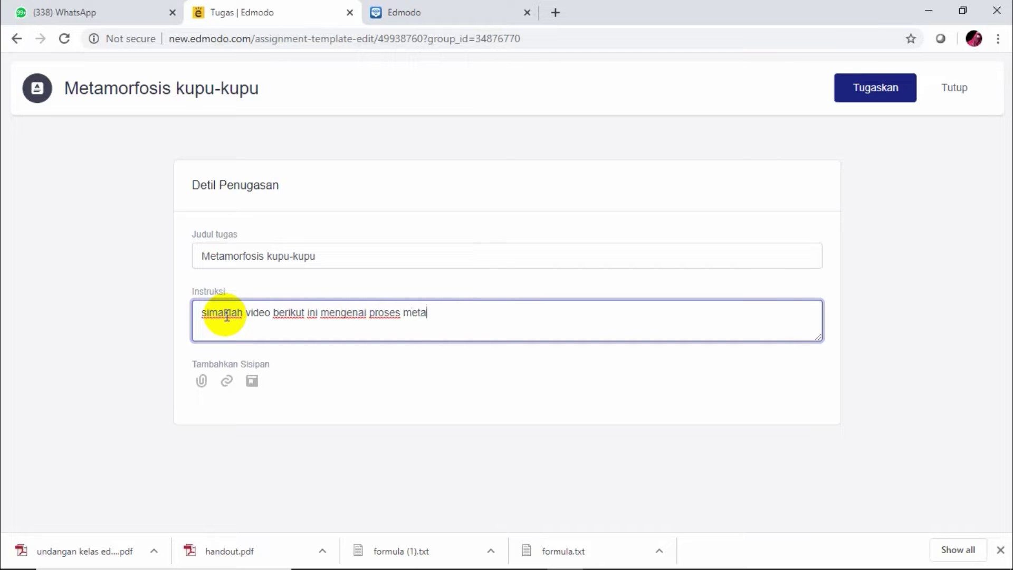
text(morfosis pada k)
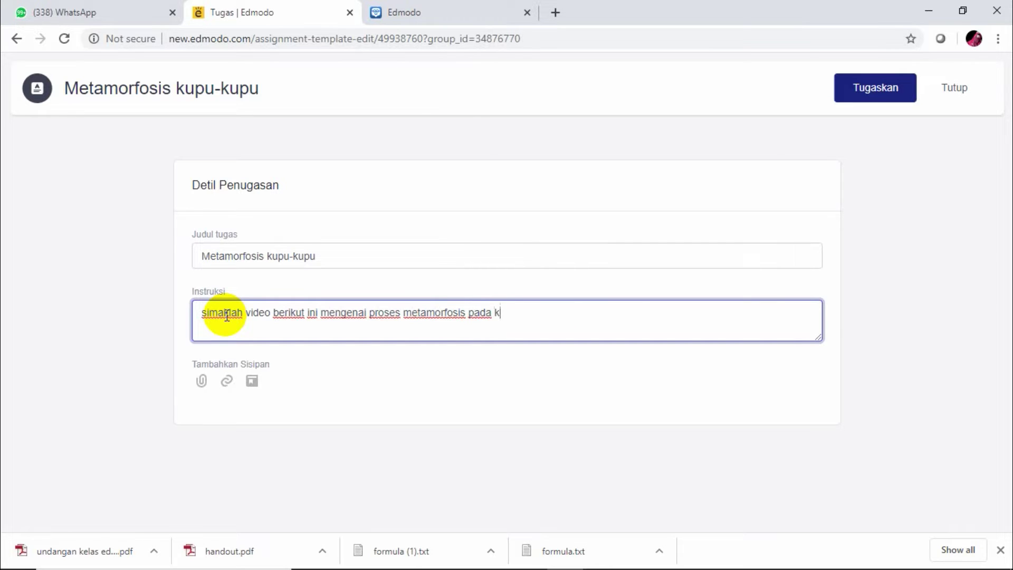
text(upu-kupu)
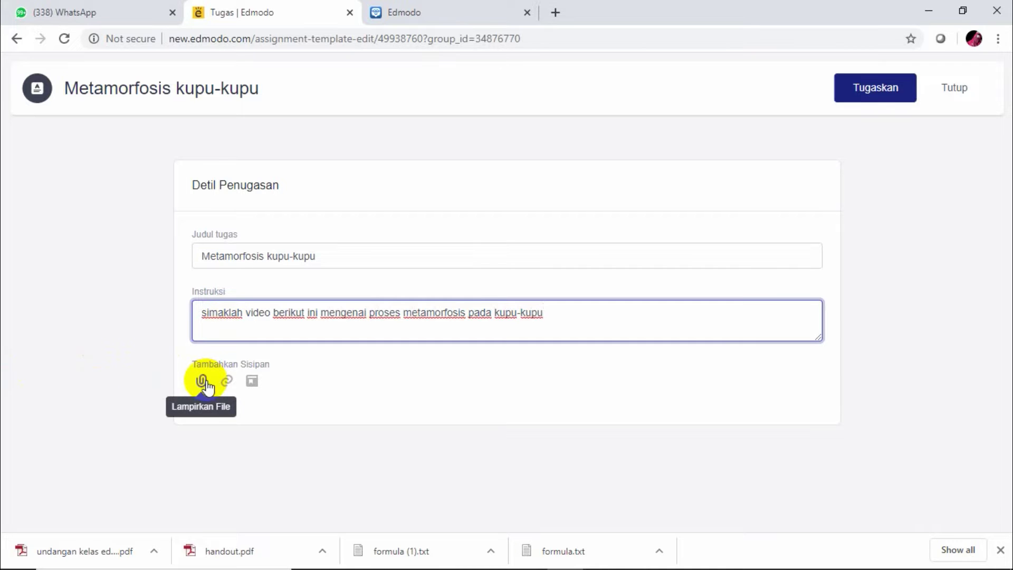
Bring up the Lampirkan Tautan form instead of attaching a file
click(205, 381)
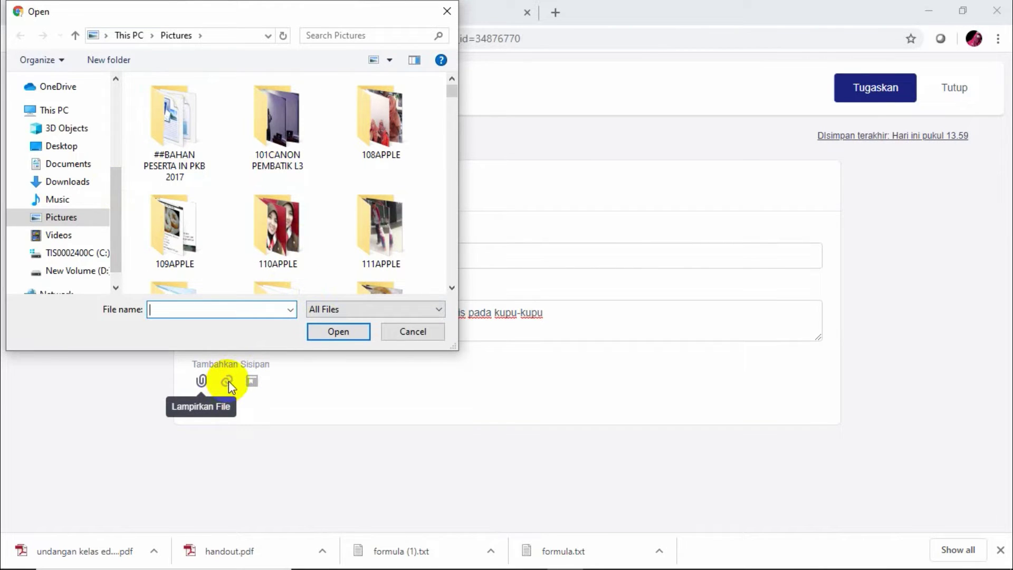
click(414, 332)
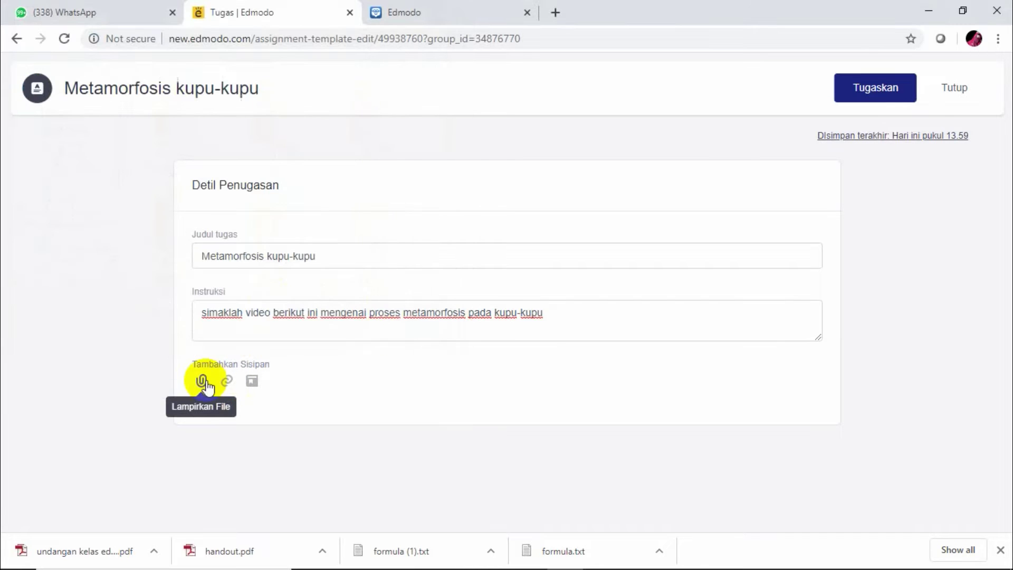
click(227, 381)
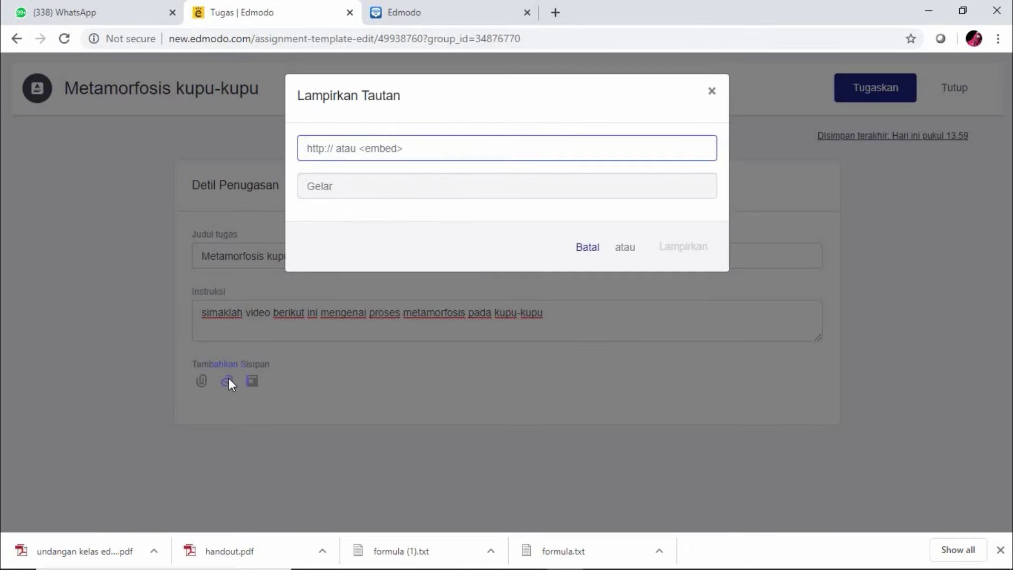
Copy the METAMORFOSIS KUPU KUPU YouTube video's URL, pause it, and return to the Edmodo tab
click(555, 12)
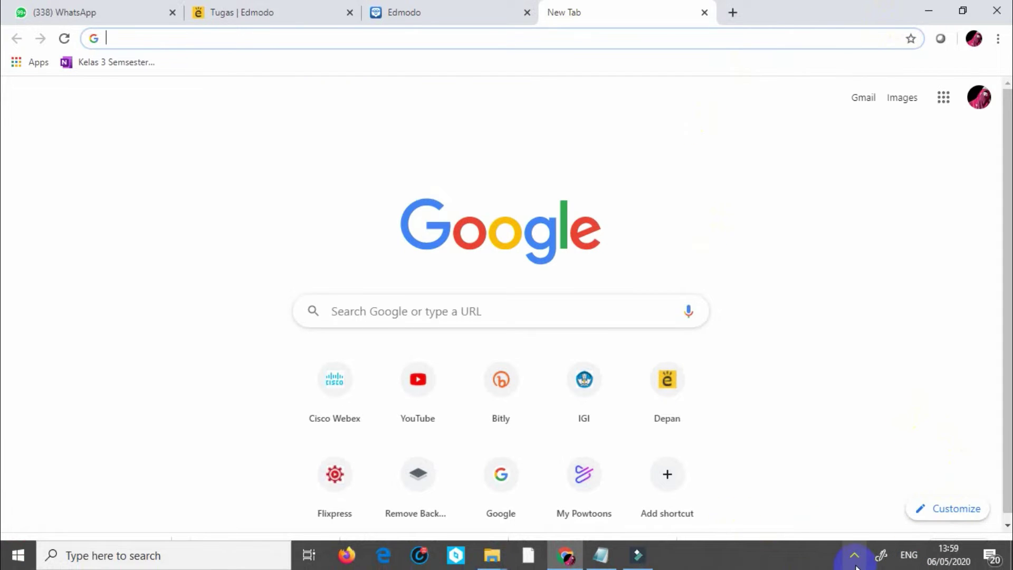
click(854, 554)
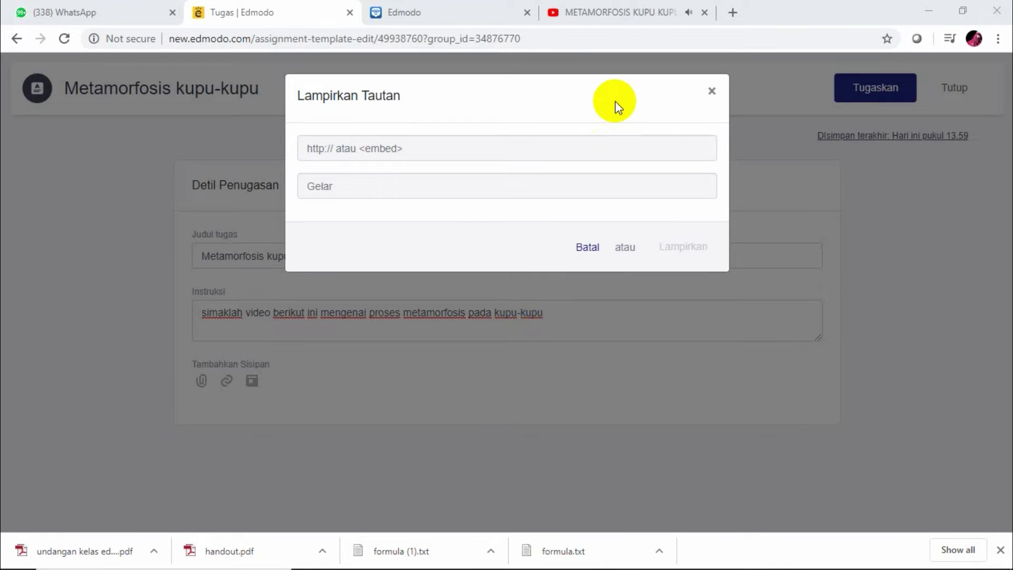
click(654, 12)
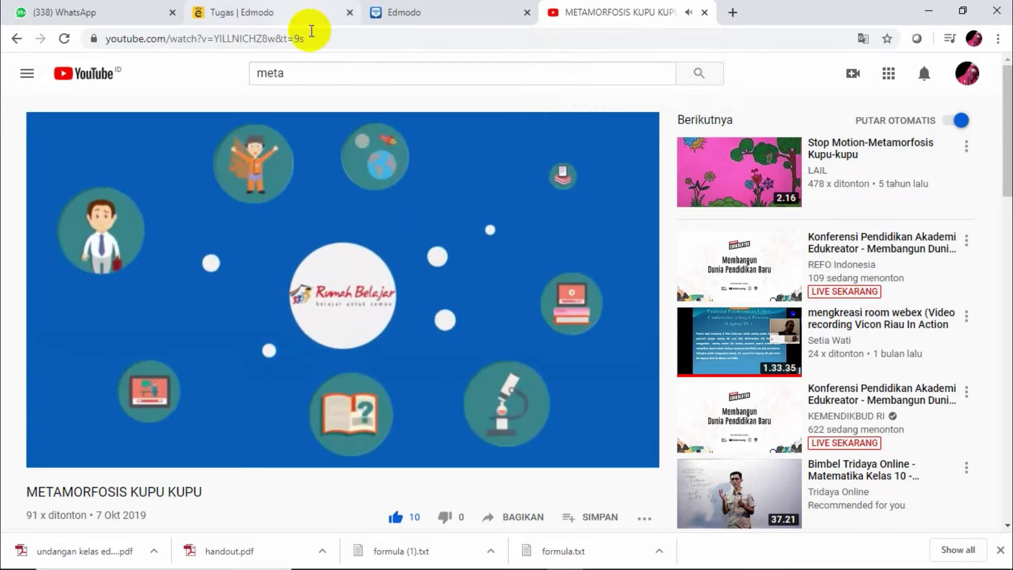
drag(305, 38, 98, 41)
key(ctrl+c)
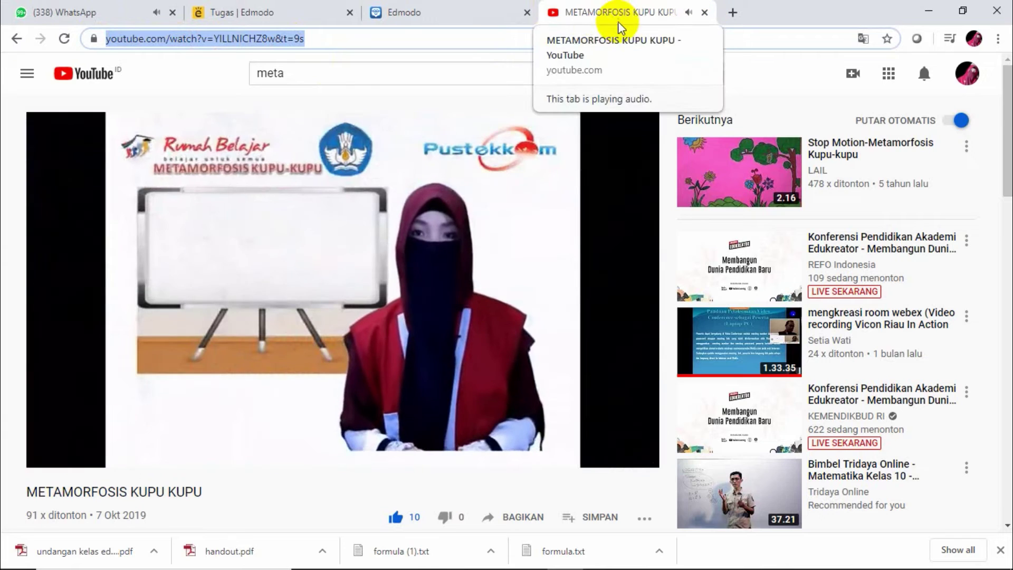
click(445, 354)
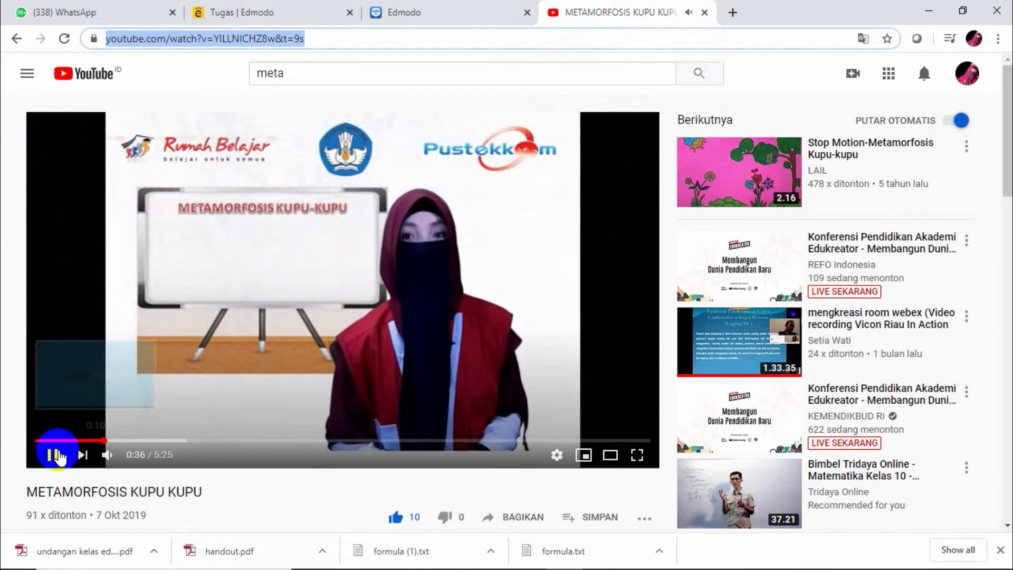
click(58, 455)
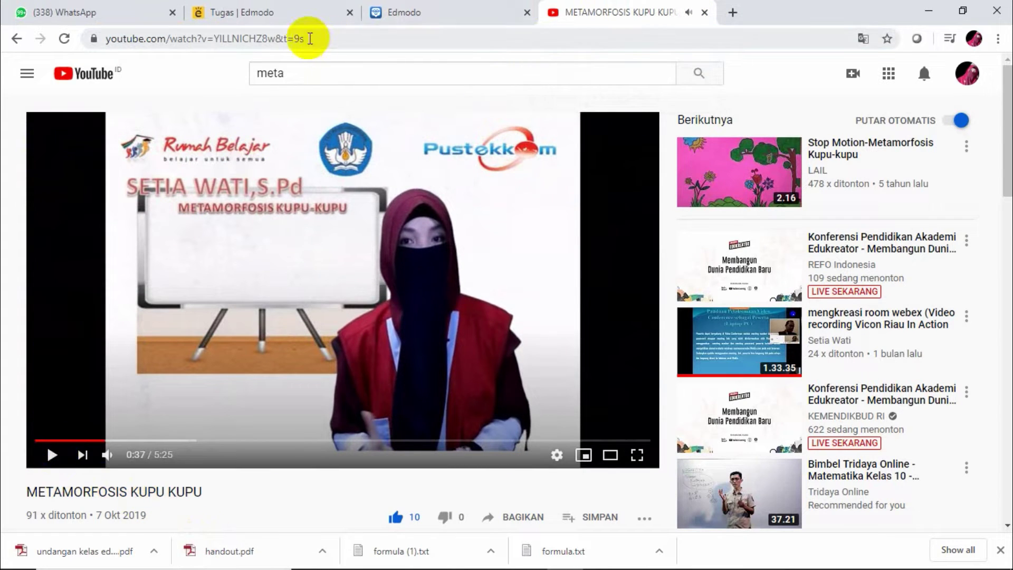
click(305, 21)
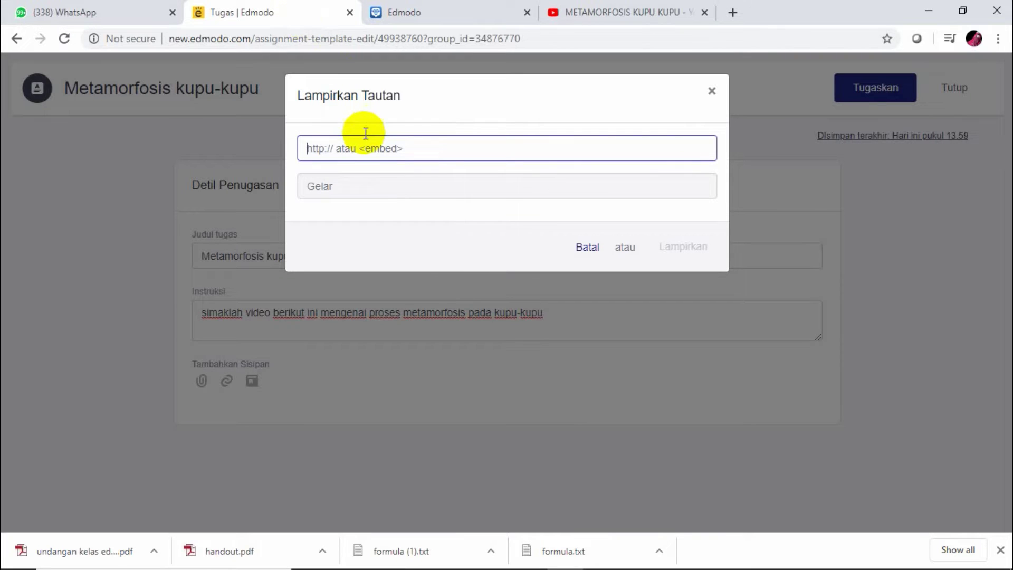
Paste the YouTube URL as the assignment's link attachment and check that it opens
key(ctrl+v)
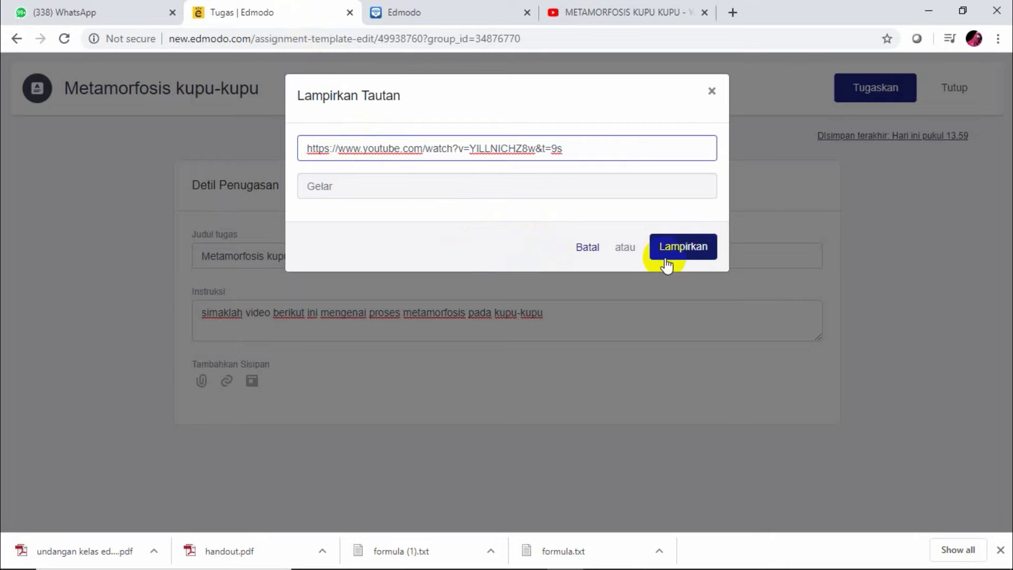
click(666, 257)
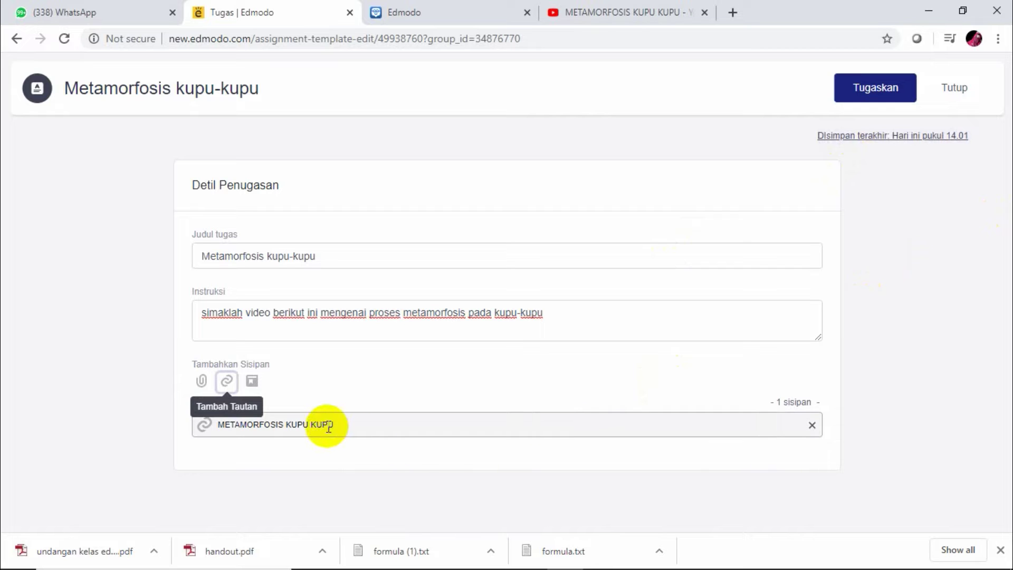
click(302, 423)
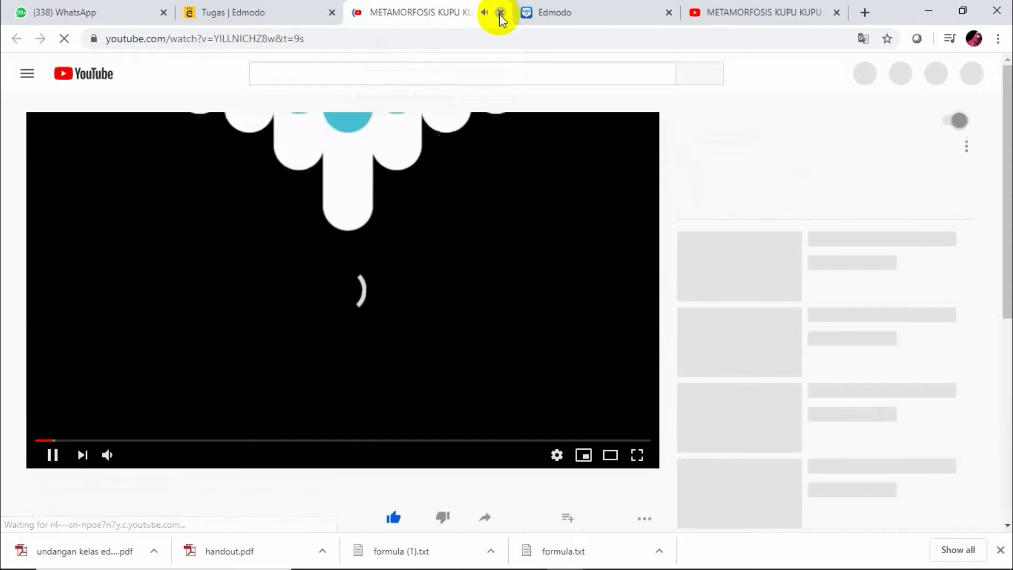
click(499, 13)
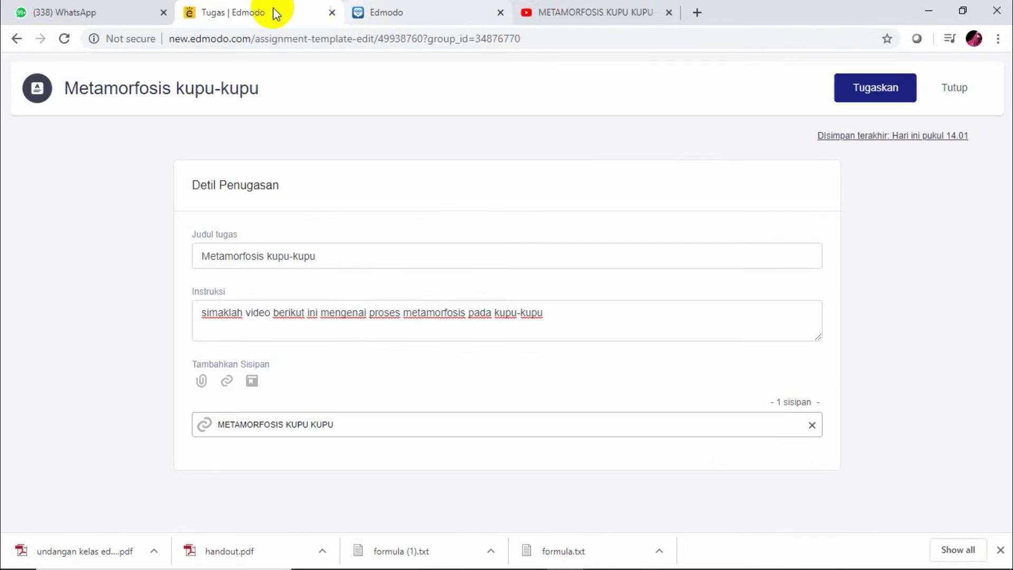
Assign the task to KELAS 3A, due 7 May 2020 and locked after the due date
click(915, 91)
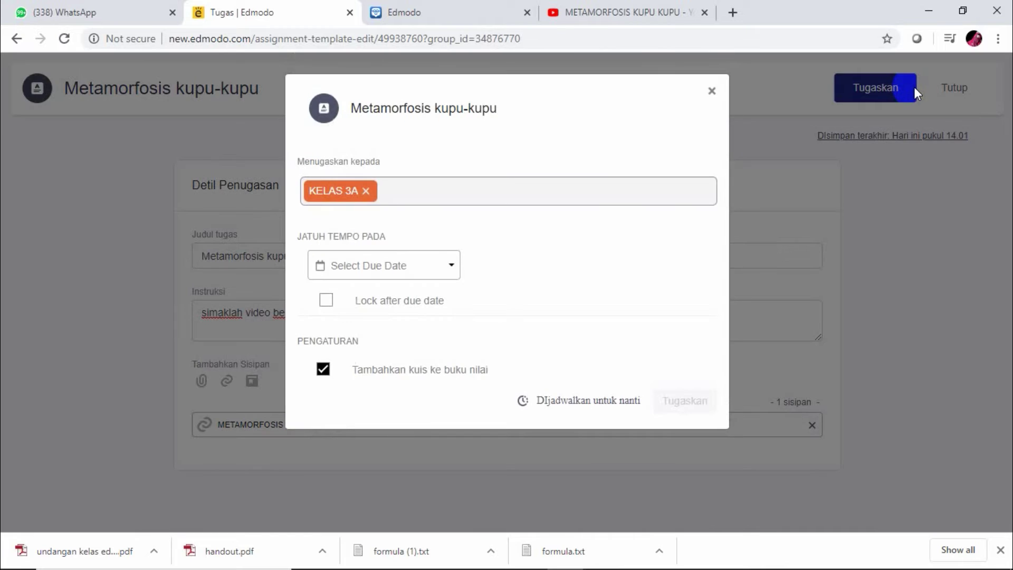
click(450, 270)
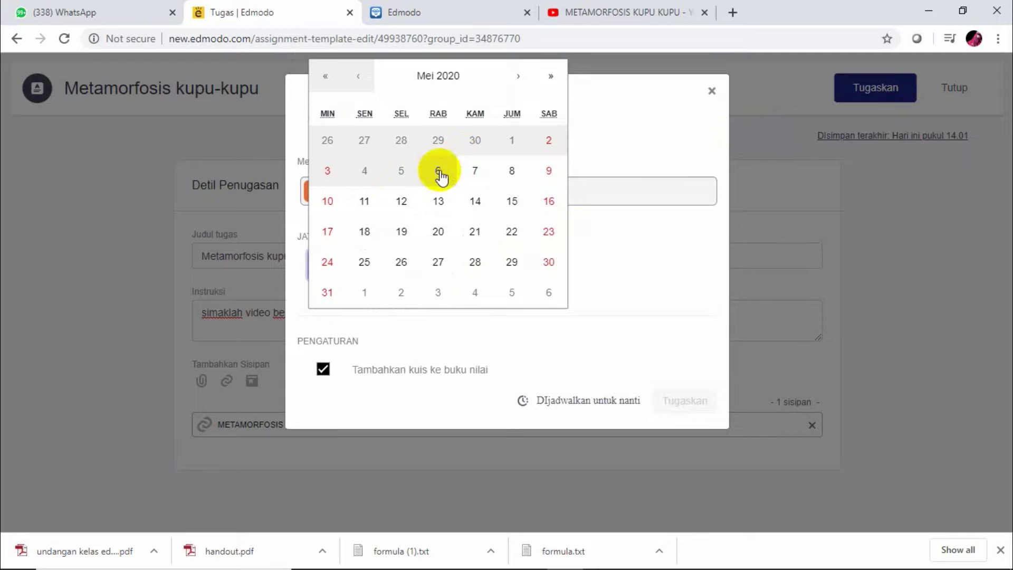
click(469, 166)
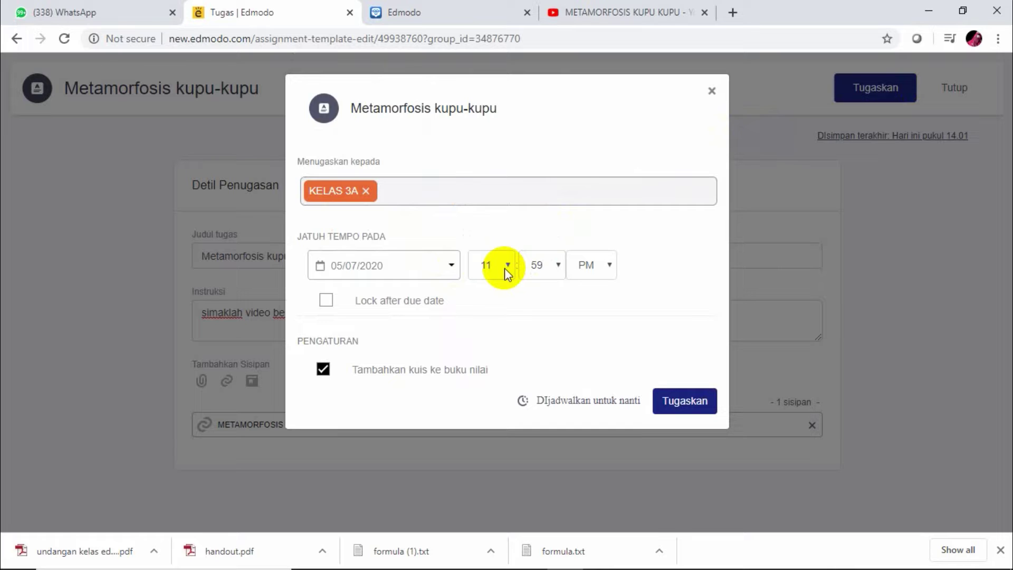
click(326, 300)
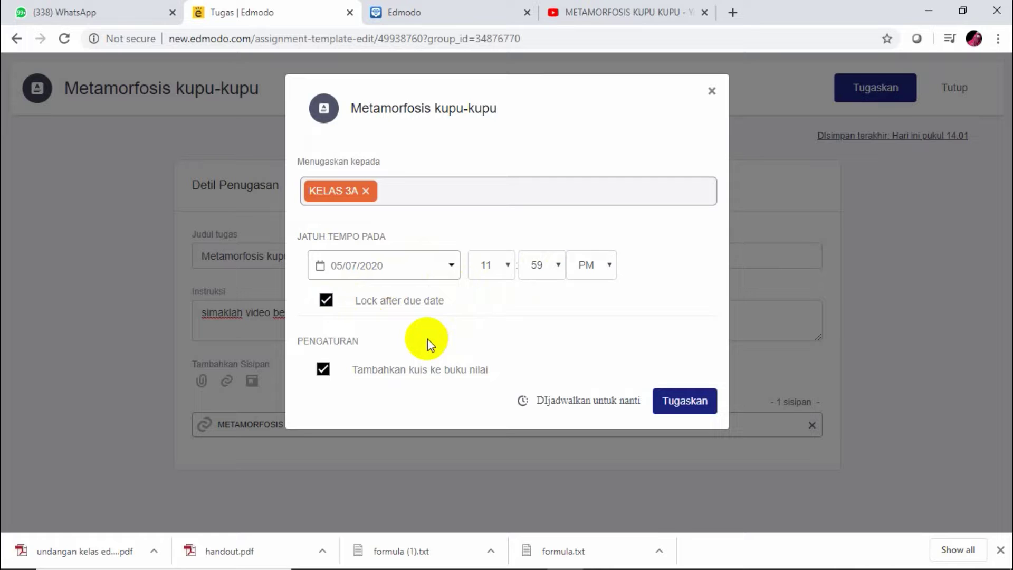
click(695, 404)
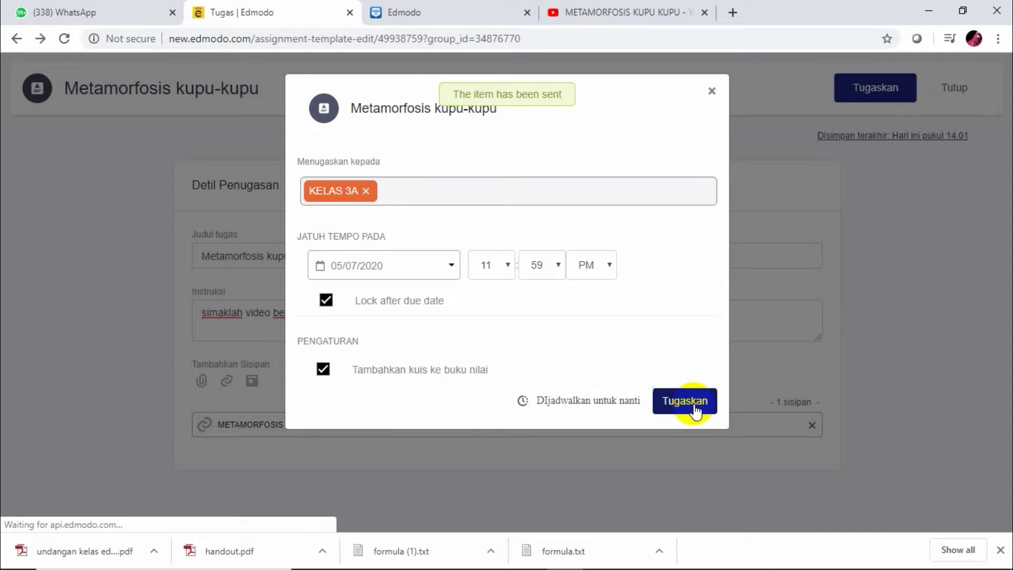
Dismiss the sending options and close the assignment editor to return to the class
click(712, 92)
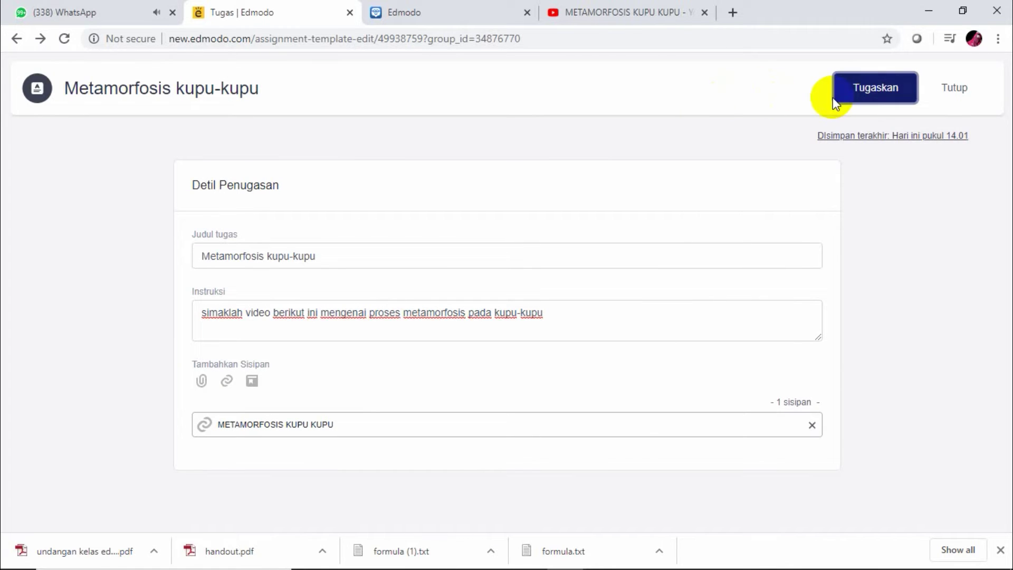
click(855, 92)
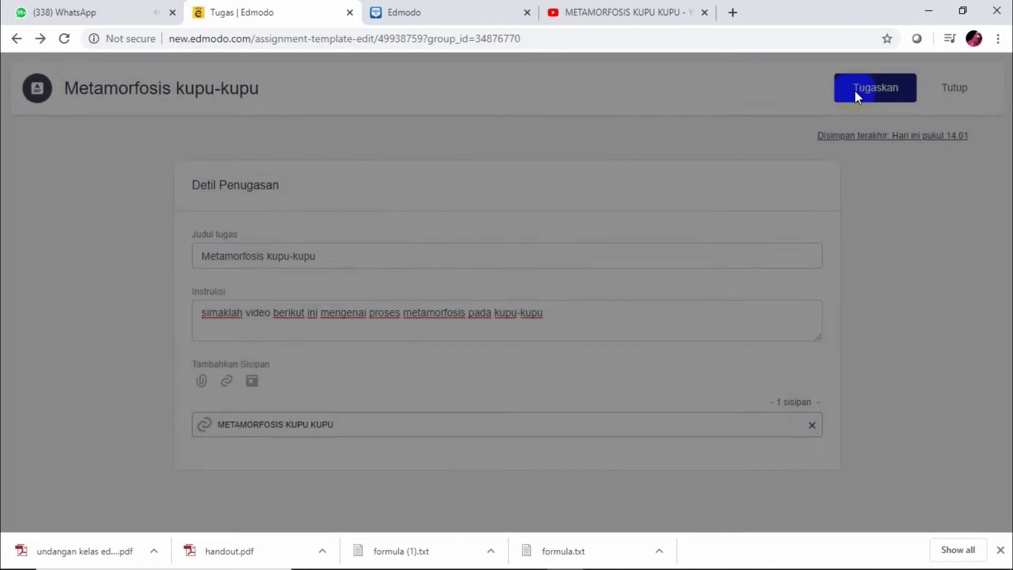
click(854, 90)
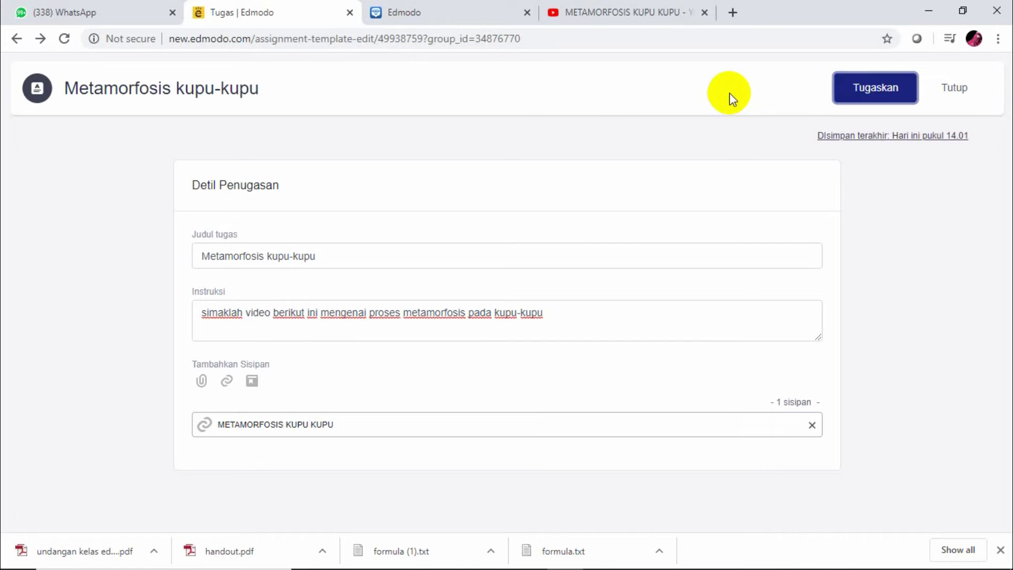
click(37, 94)
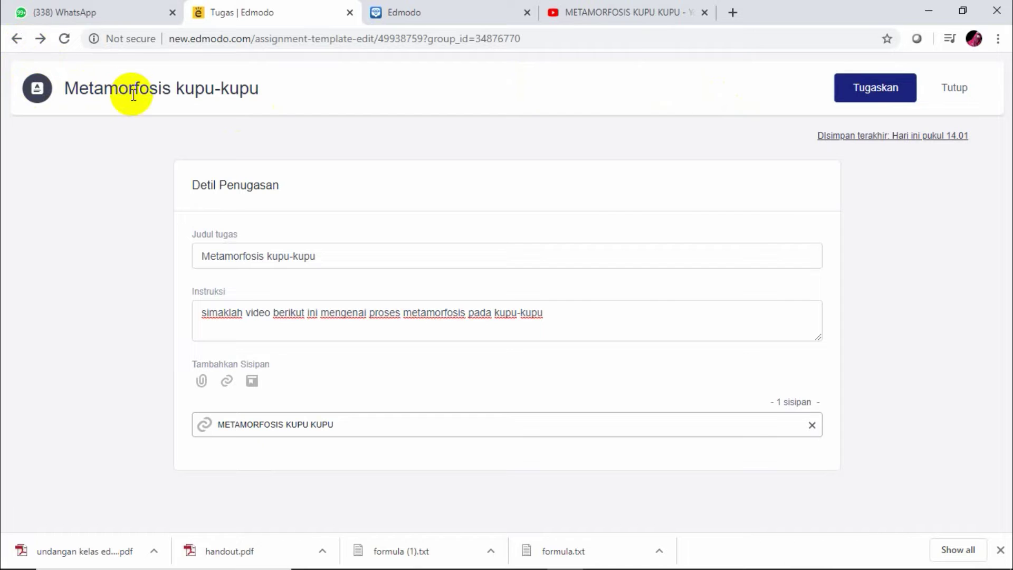
click(952, 93)
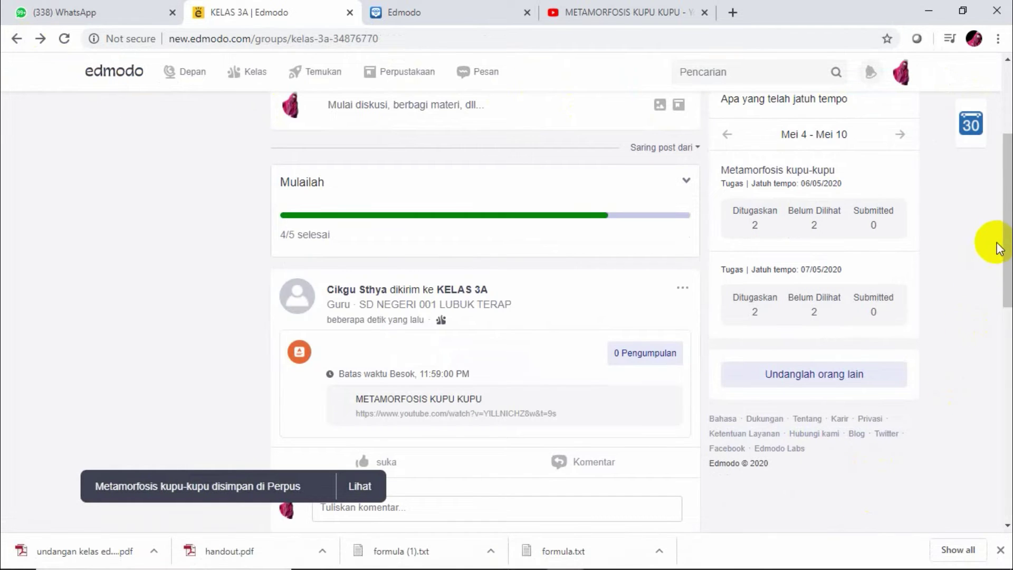
Expand the Mulailah card and start a new quiz with Buat dan kirimkan Kuis
mouse_move(1002, 231)
mouse_down()
mouse_move(1002, 250)
mouse_move(1005, 224)
mouse_up()
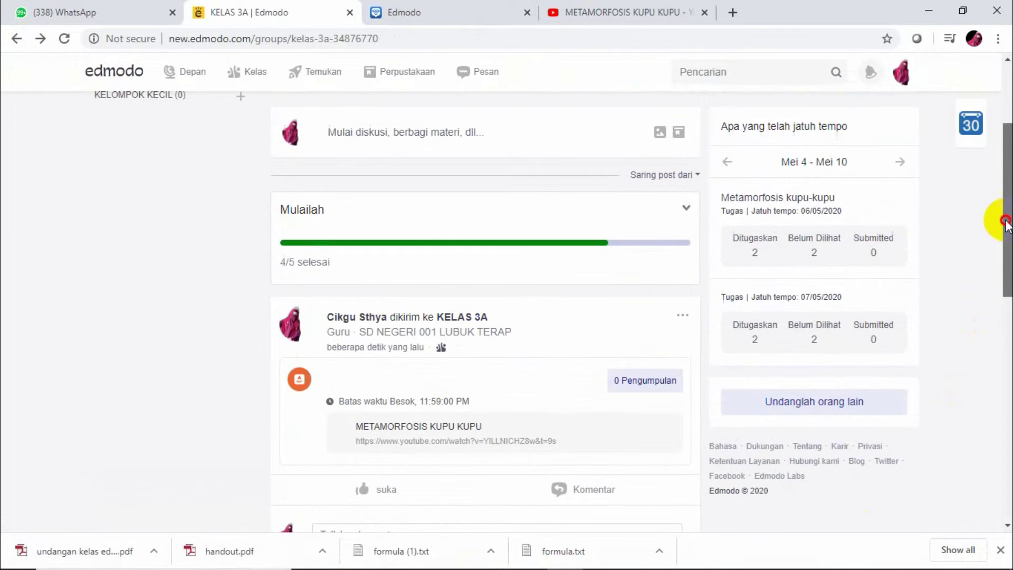
click(685, 208)
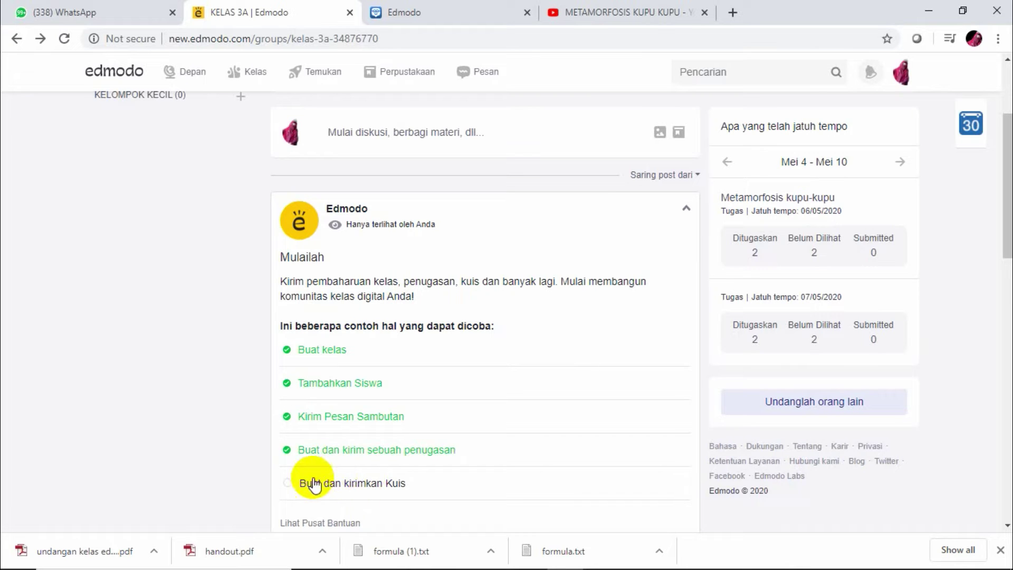
click(287, 482)
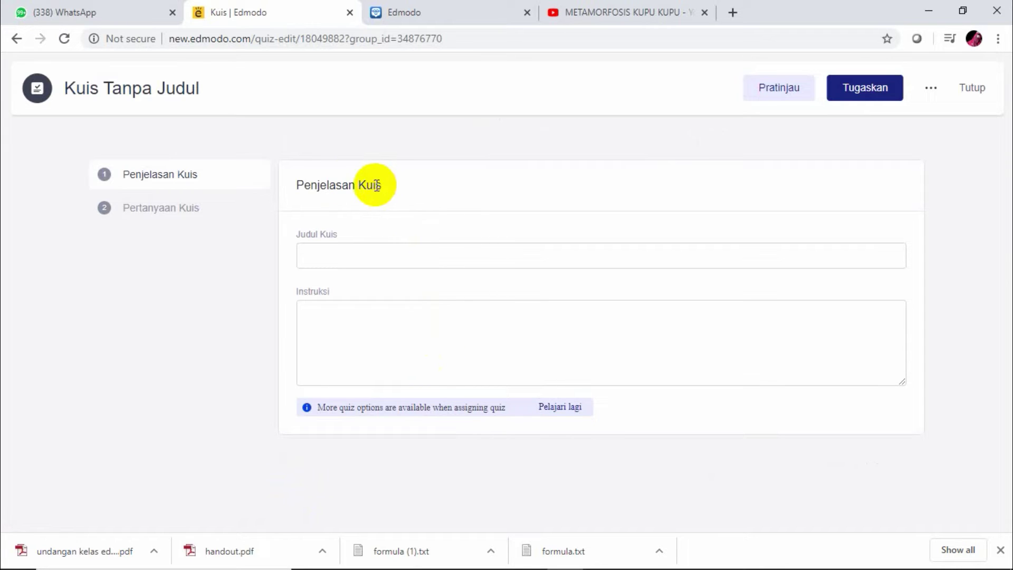
Enter 'Latihan Metamorfosis Kupu-kupu' as the quiz title
click(343, 262)
text(M)
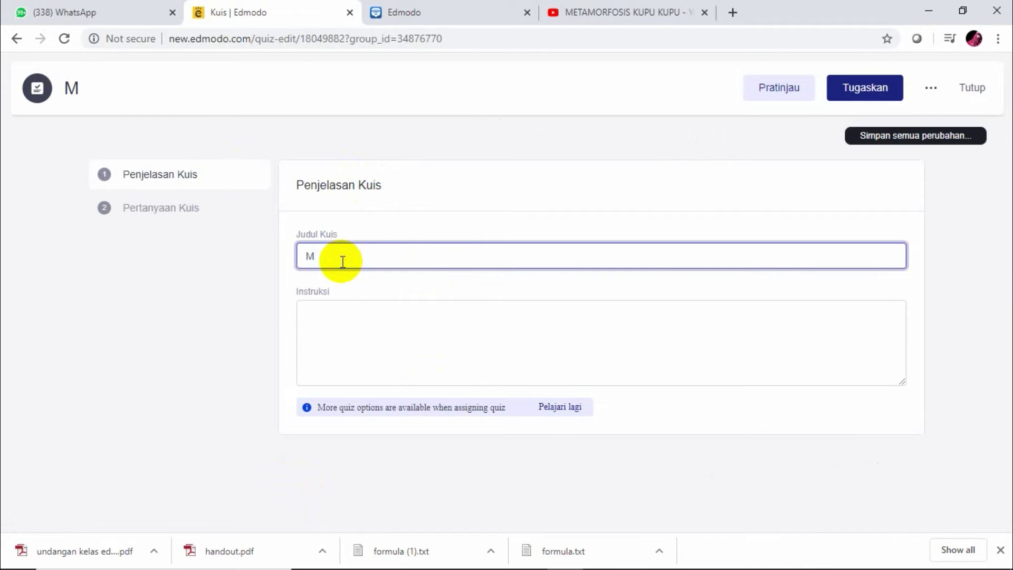
key(BackSpace)
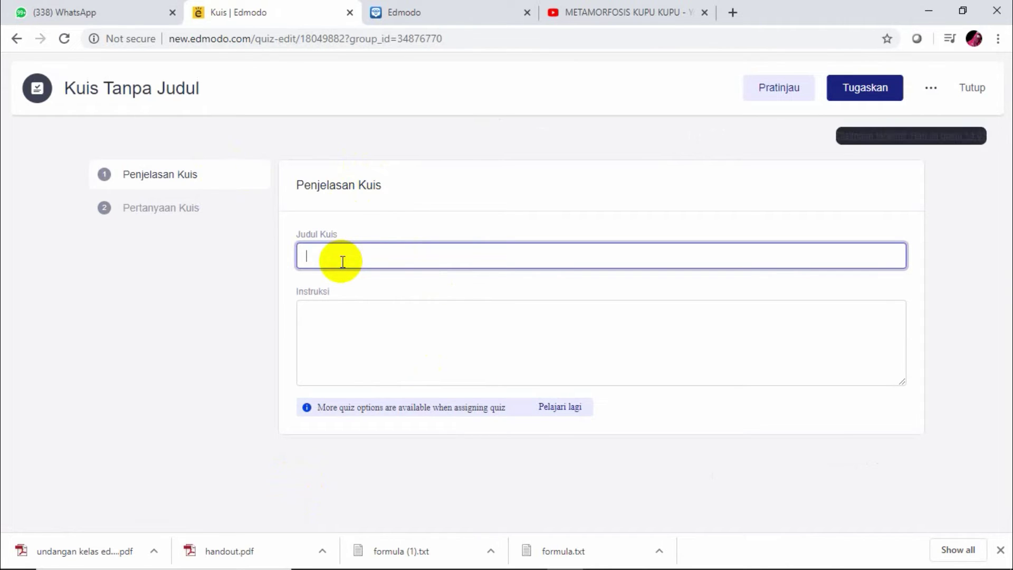
text(Latihan)
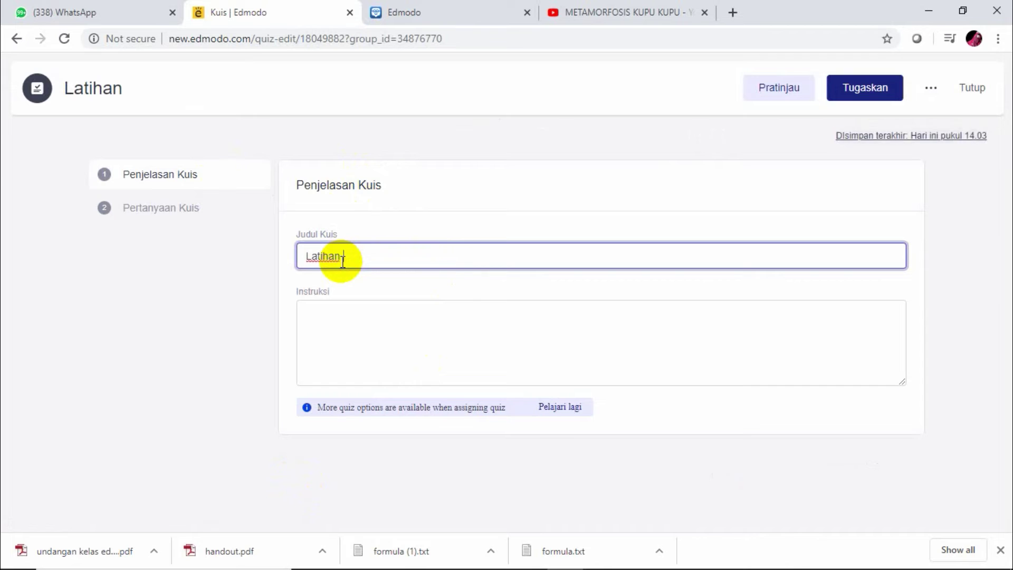
text( Metamorf)
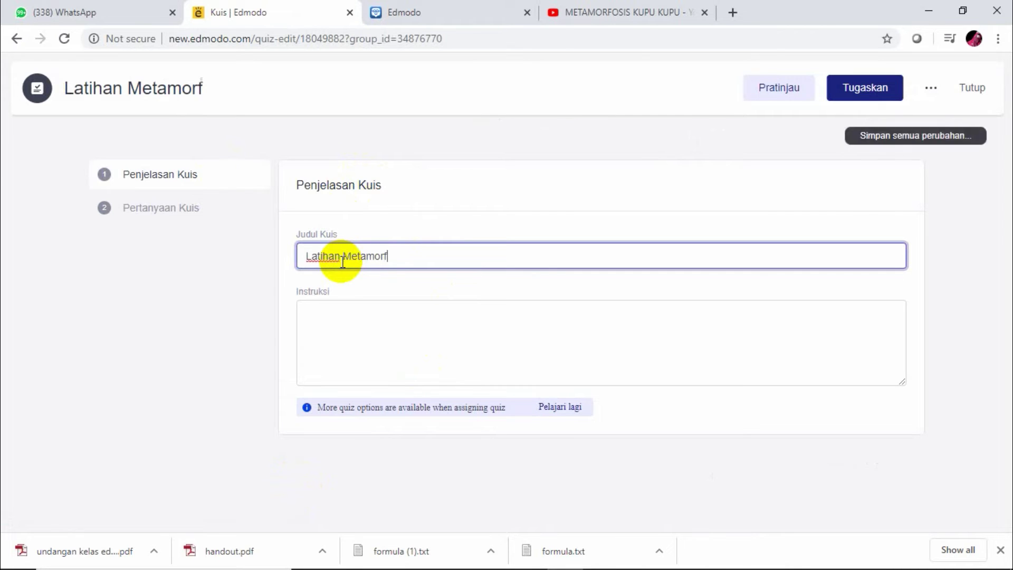
text(osis )
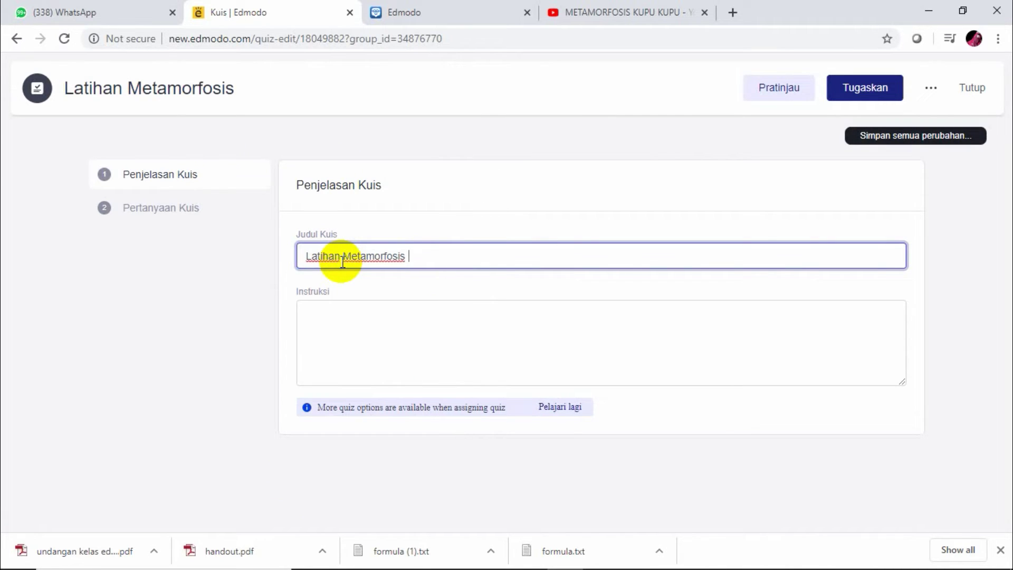
text(Kupu-)
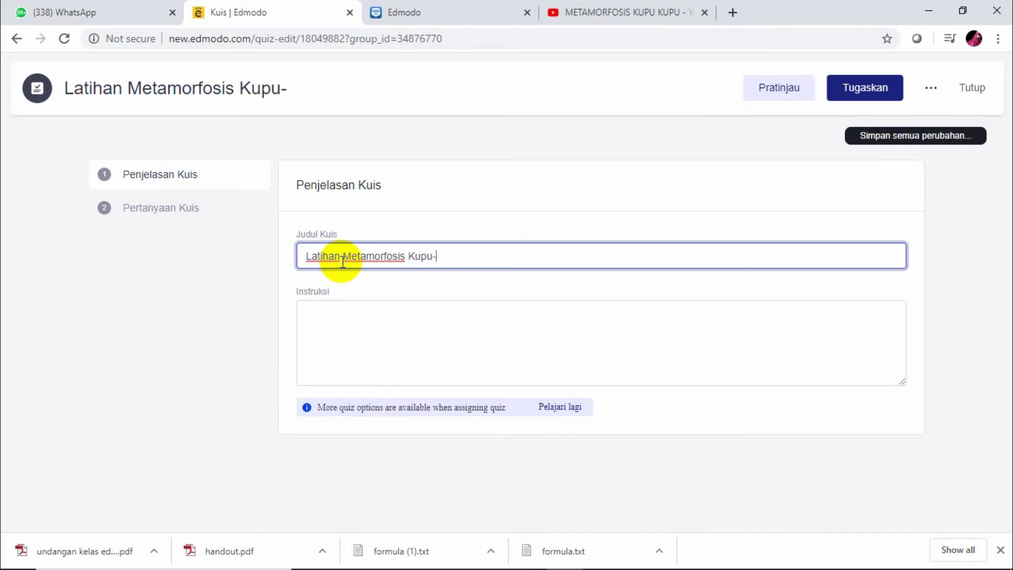
text(kupi)
key(BackSpace)
text(u)
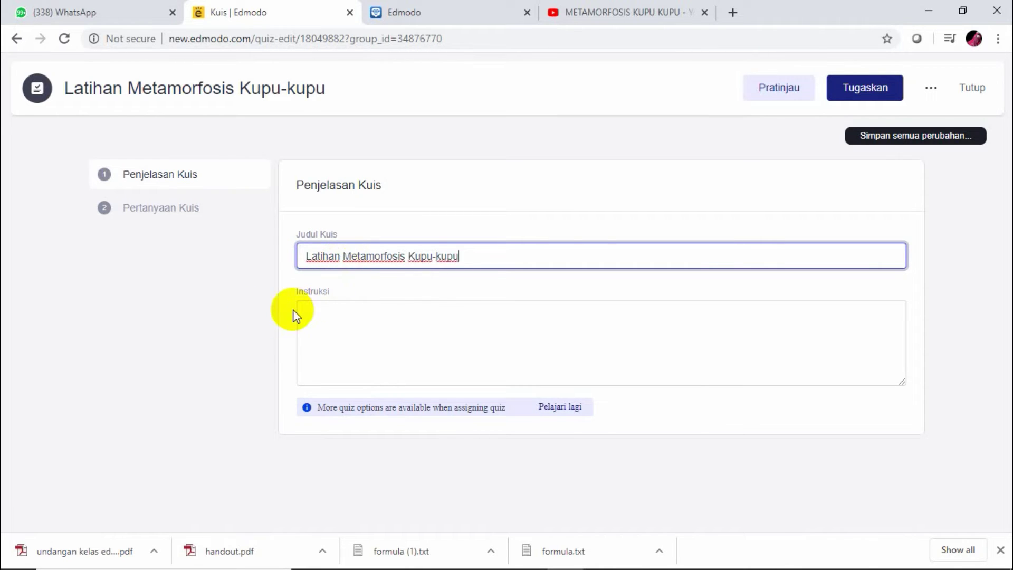
click(308, 307)
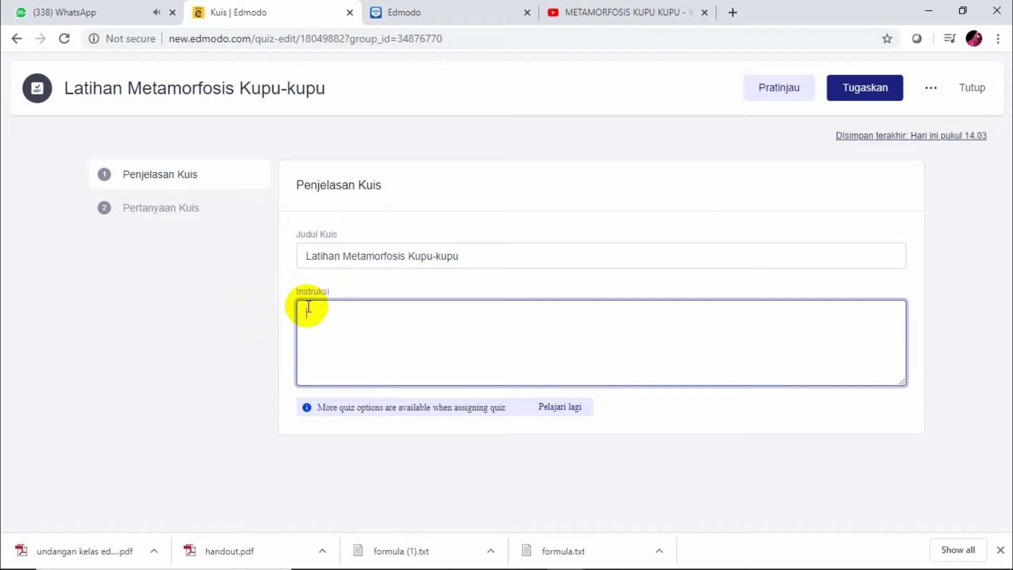
Write the instructions: 'Jawablah pertanyaan berikut sesuai dengan video yang telah di sampaikan sebelumnya. pilihlah salah stu jawaban yang di nggap benar'
text(JA)
text(aw)
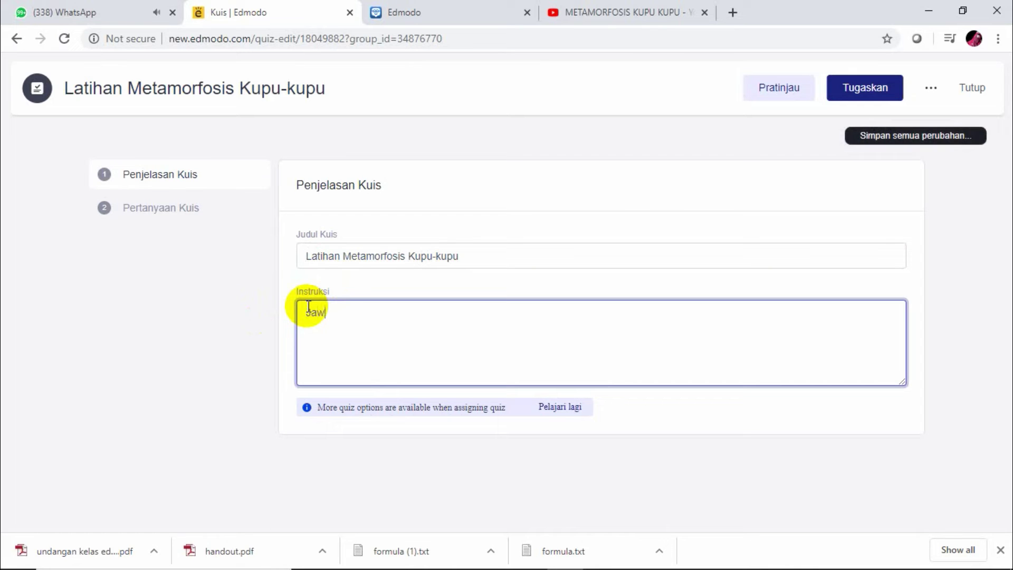
text(ablah pertny)
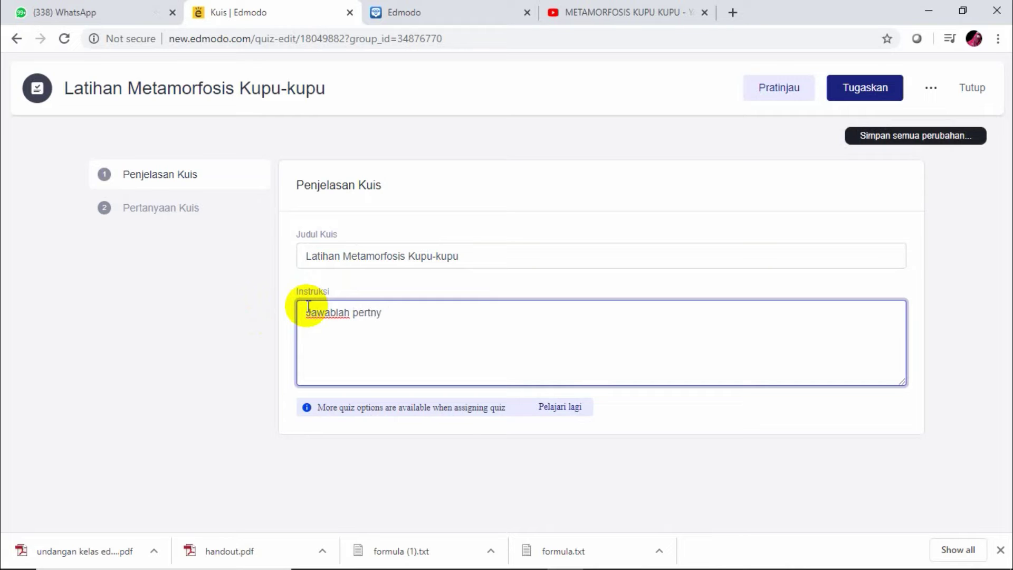
text(aayaan berikut)
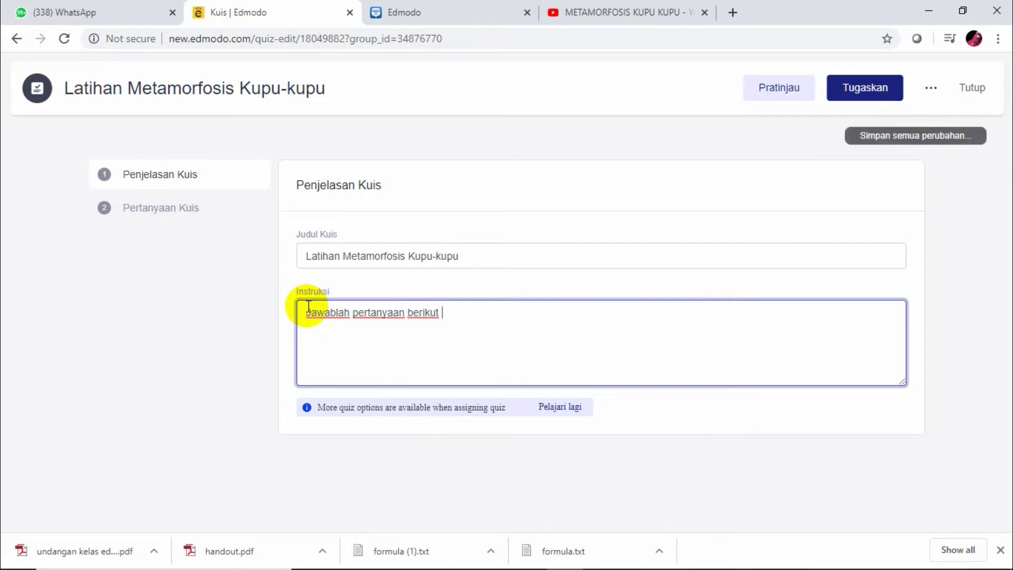
text( secar)
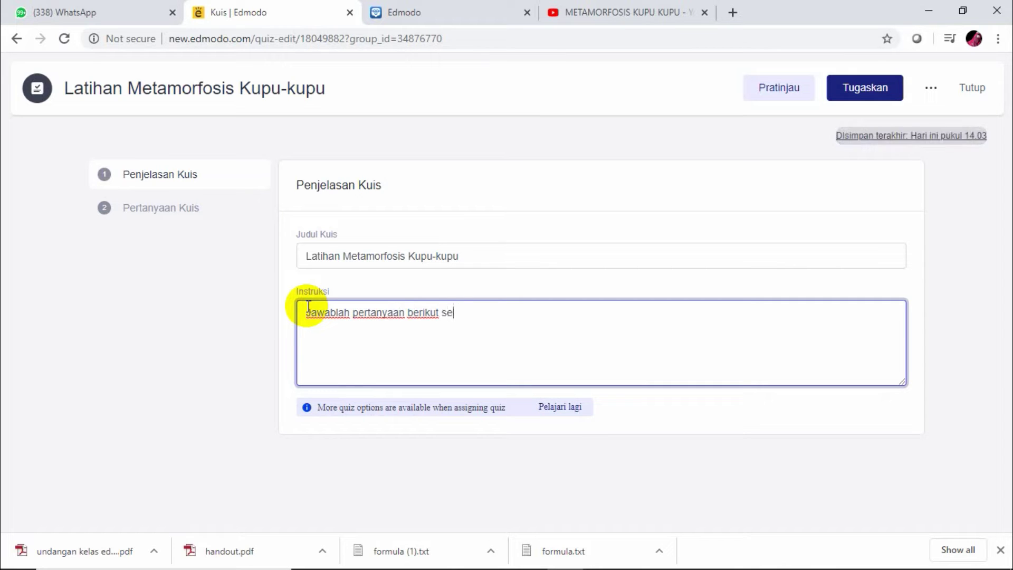
key(BackSpace)
key(BackSpace)
key(BackSpace)
key(BackSpace)
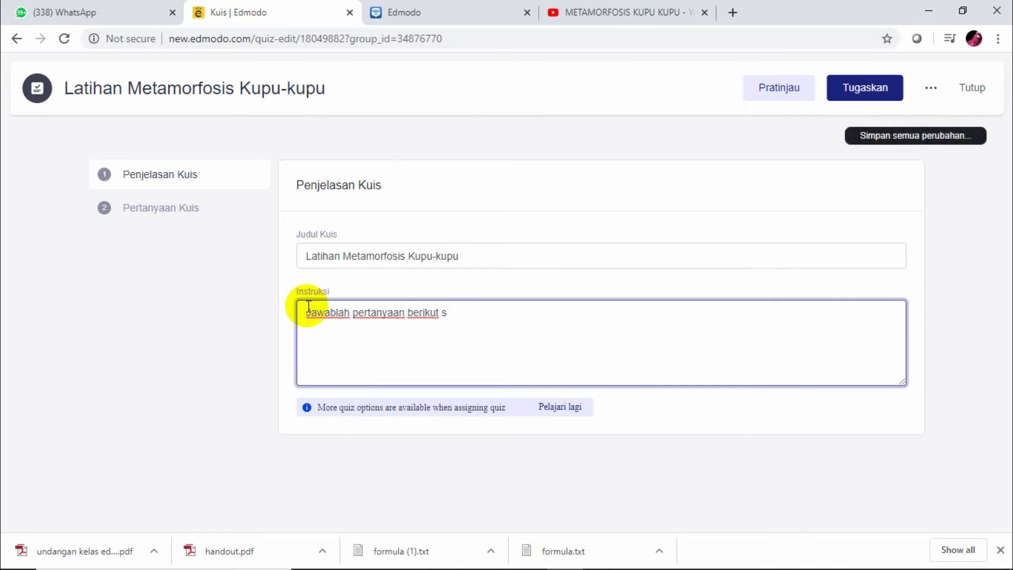
text(esuai den)
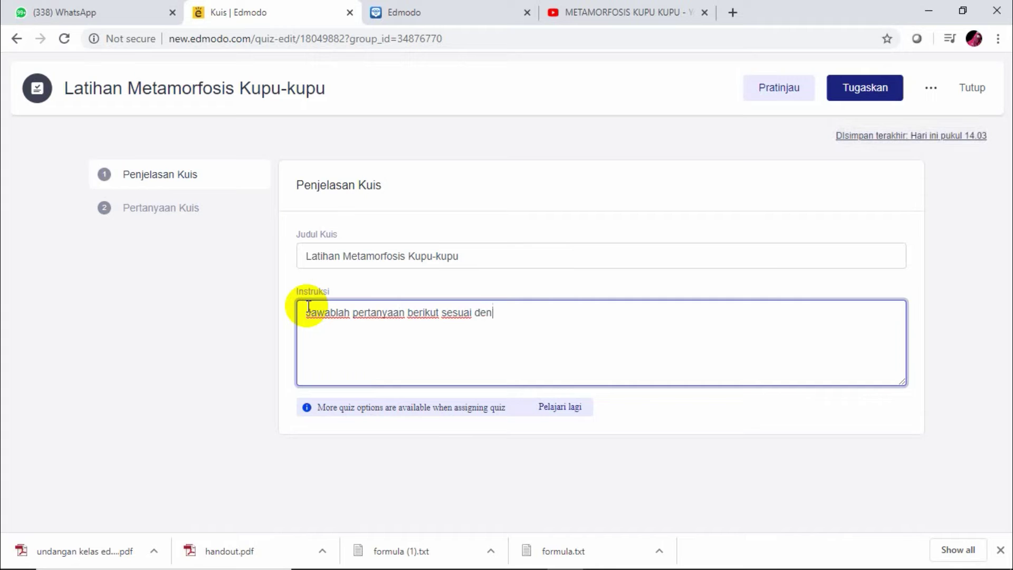
text(gan video)
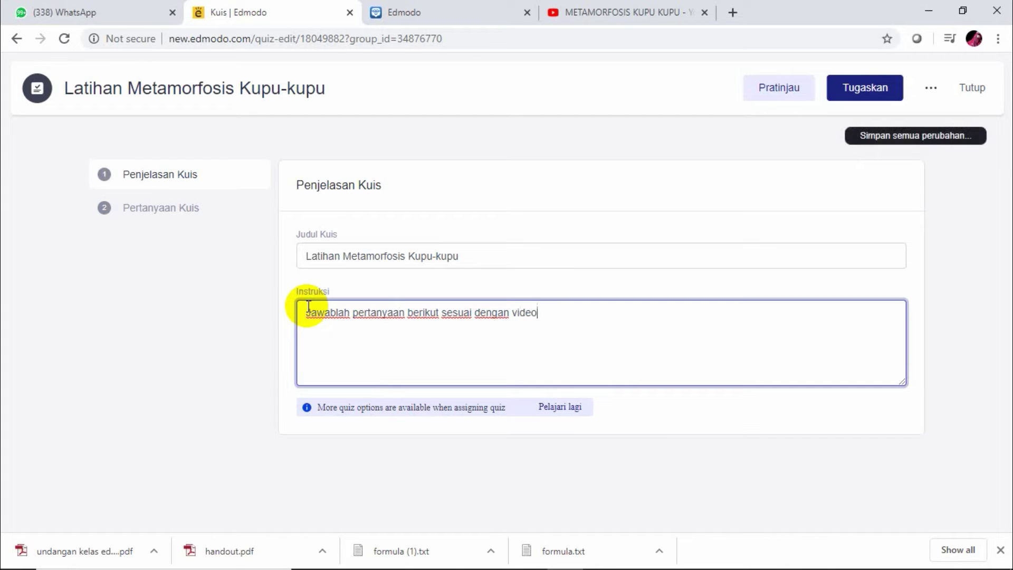
text( yang tela)
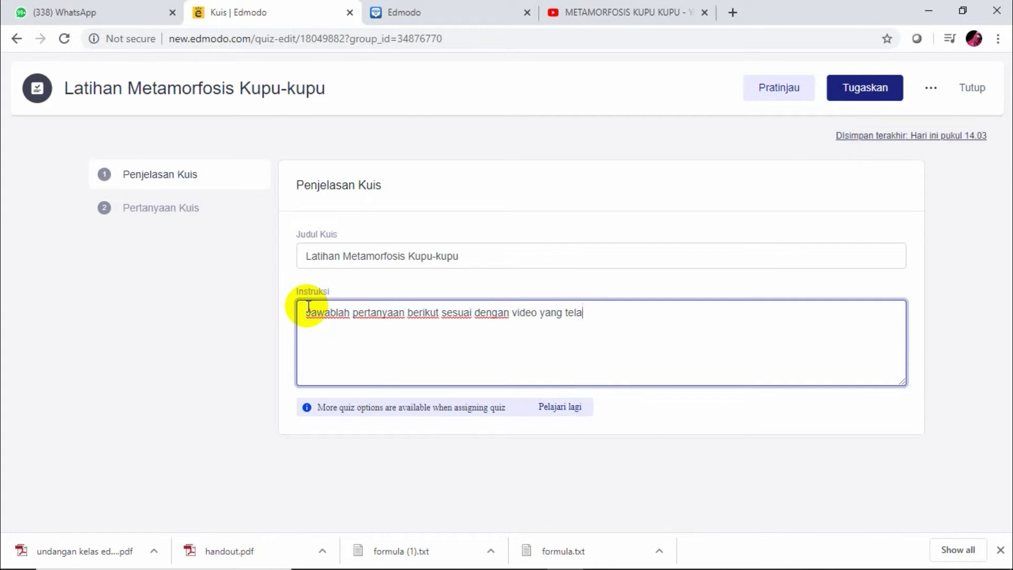
text(h dliaht)
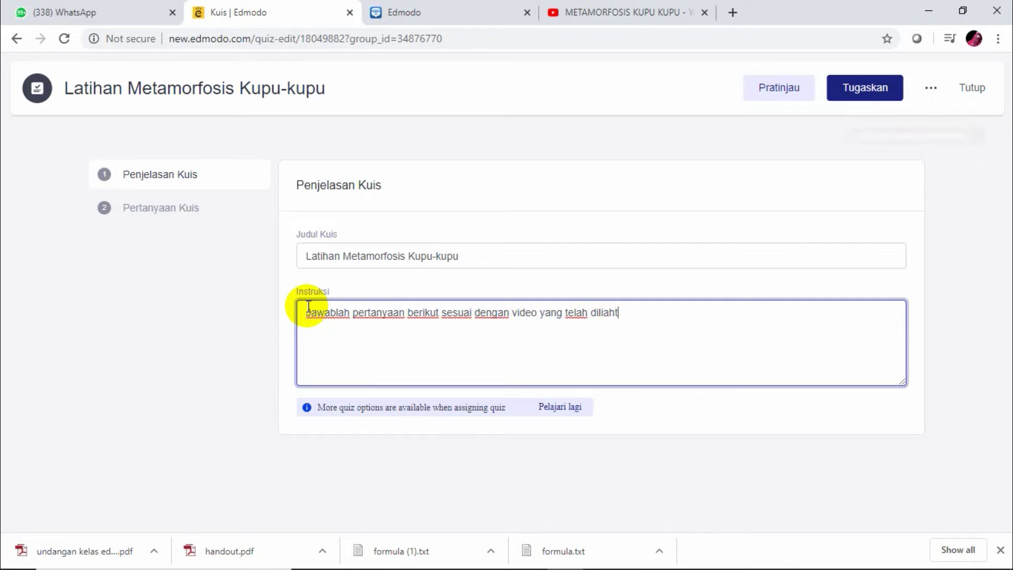
key(BackSpace)
key(BackSpace)
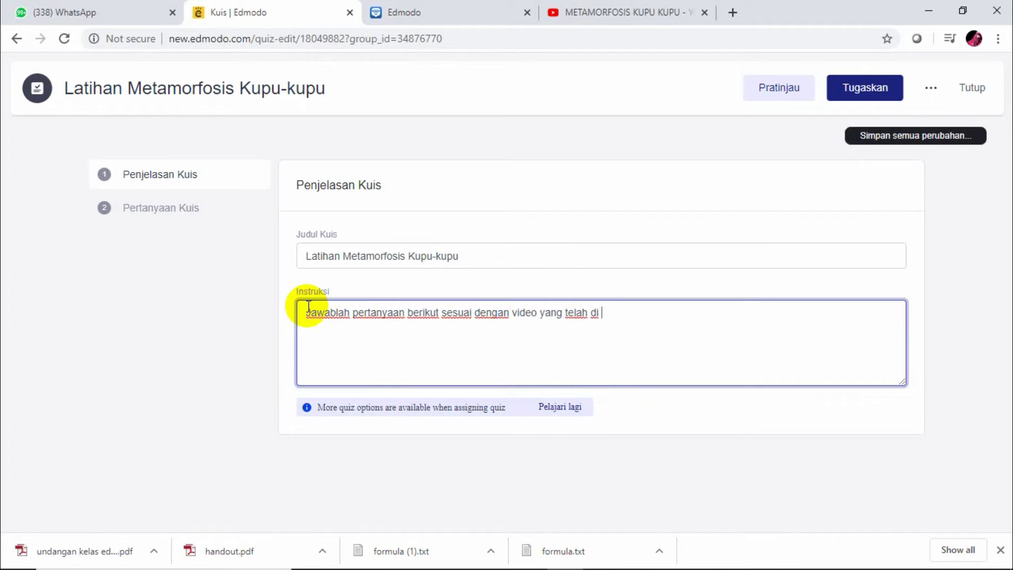
text(samai)
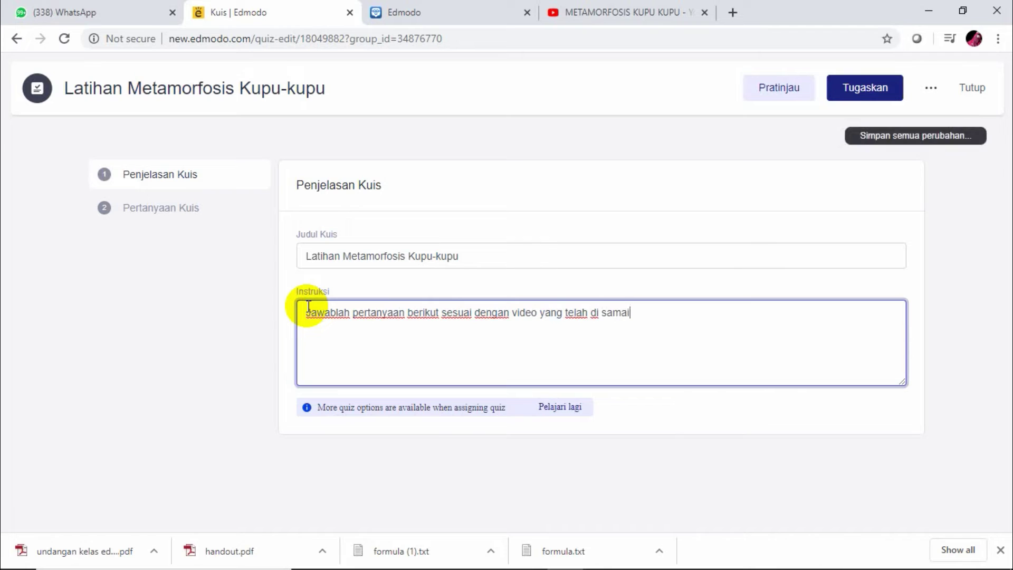
key(BackSpace)
text(paiak)
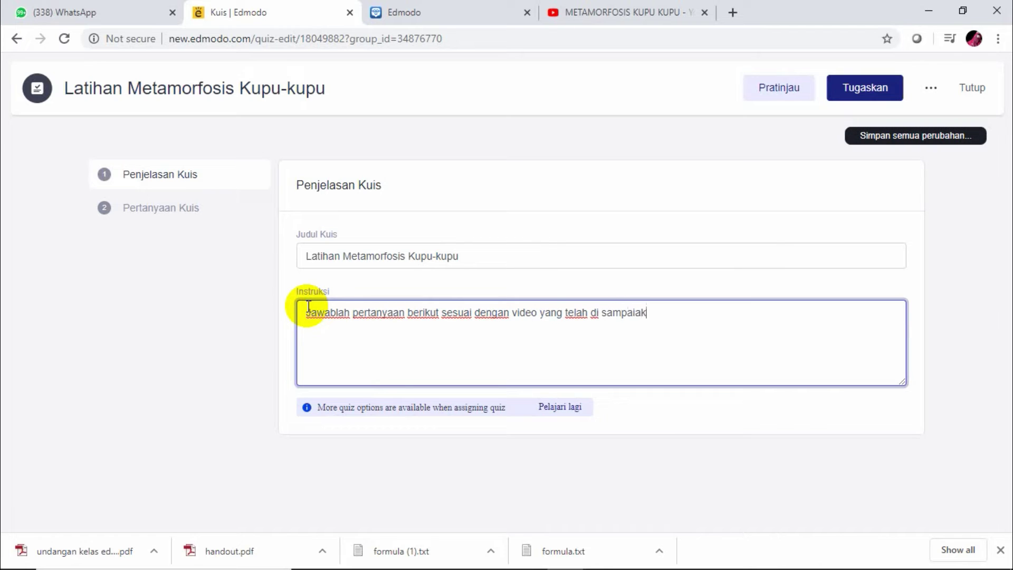
text(kan sbe)
text(ebelmunya)
key(BackSpace)
key(BackSpace)
key(BackSpace)
key(BackSpace)
key(BackSpace)
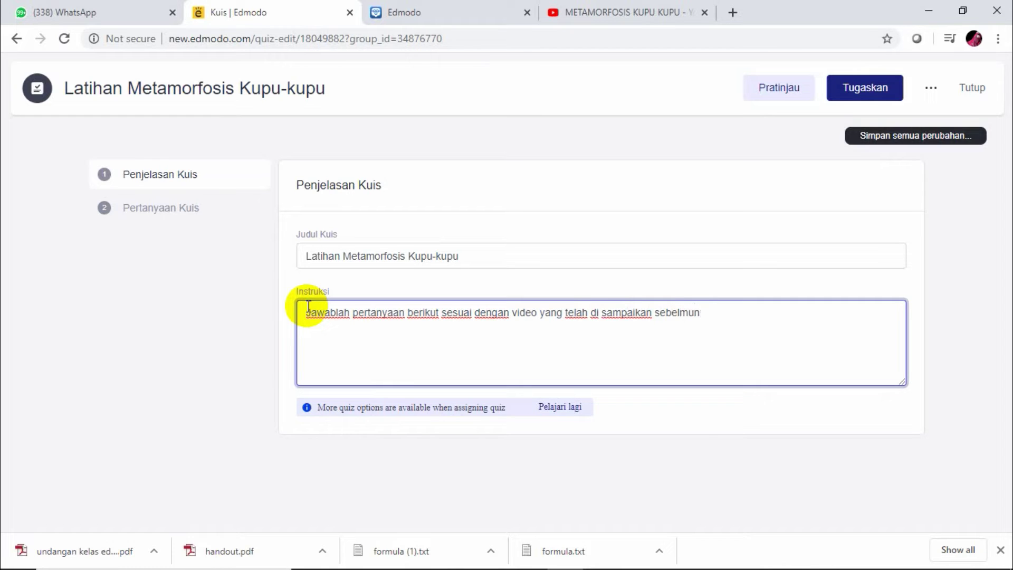
text(umny)
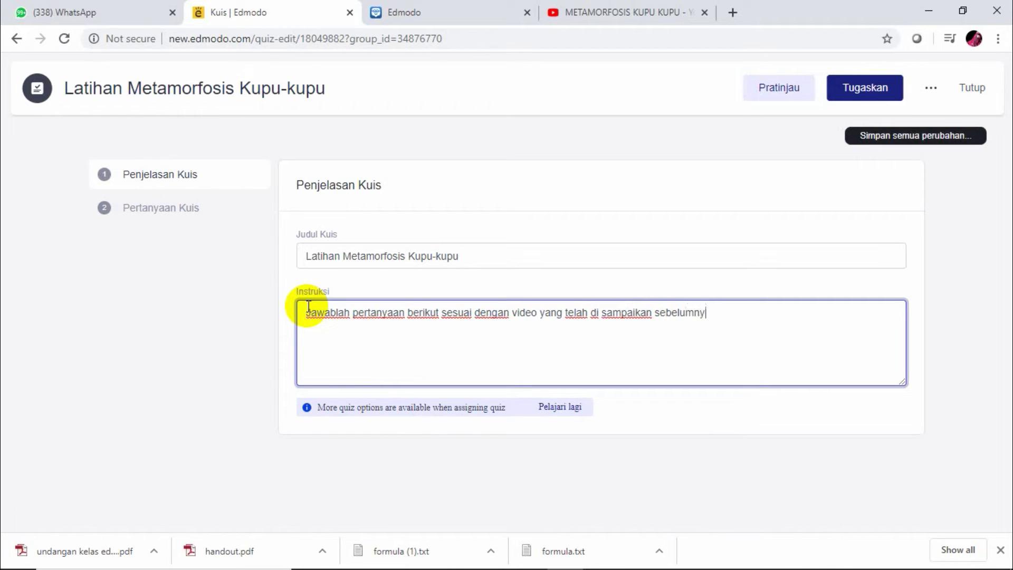
text(a. pilihlah sa)
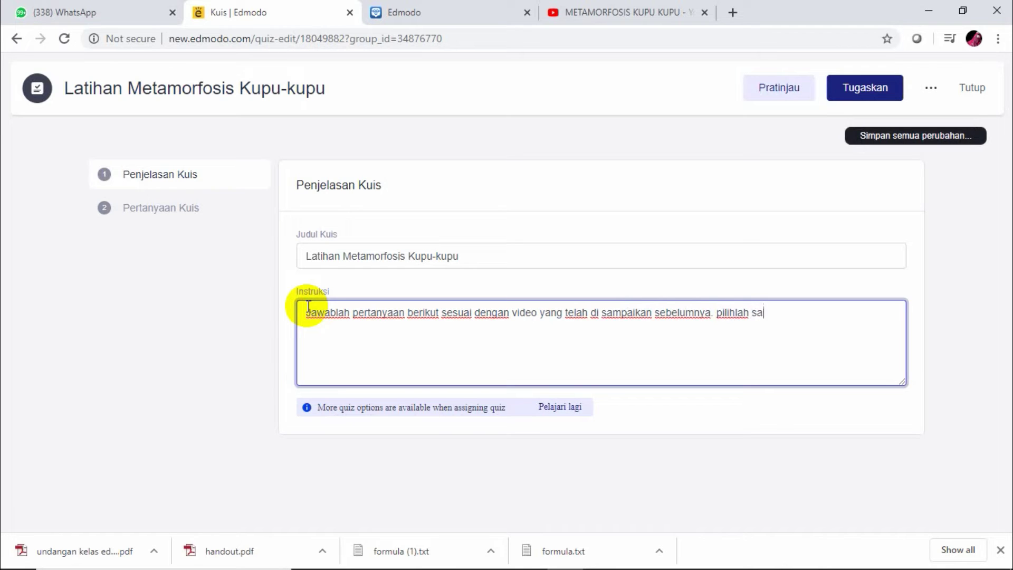
text(lah stu jawaban yang)
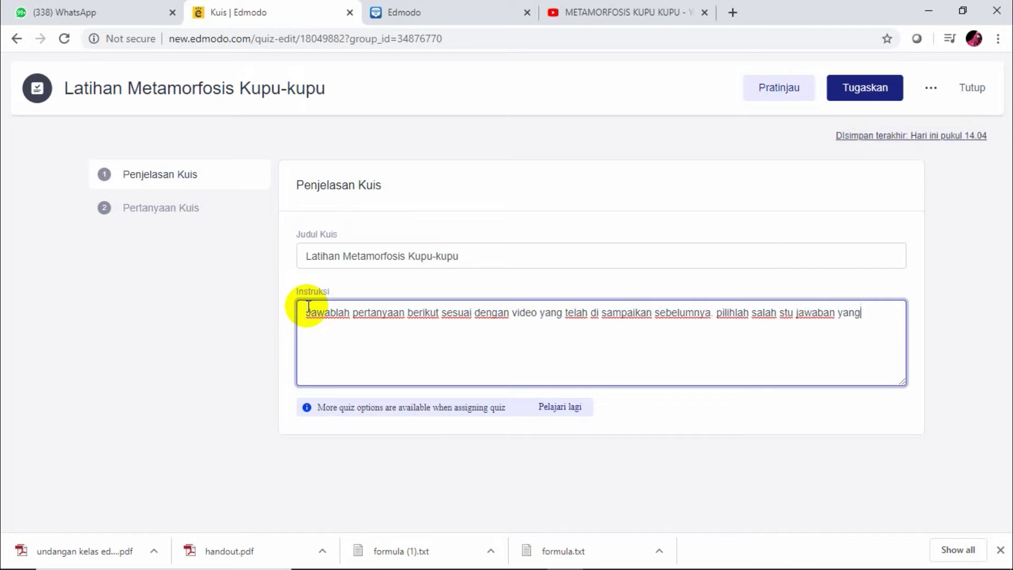
text( di nggap bemar)
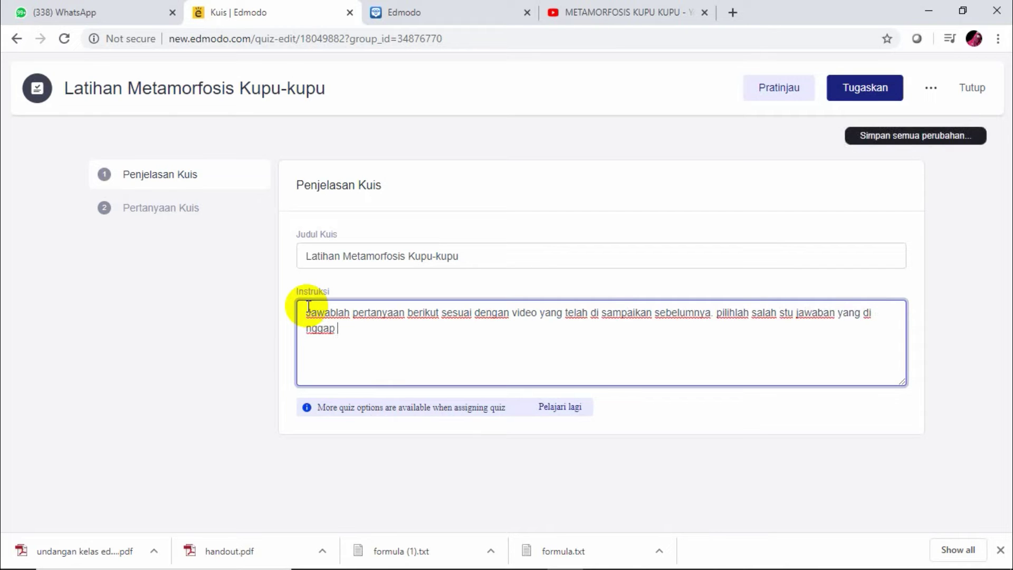
key(BackSpace)
key(BackSpace)
text(ar)
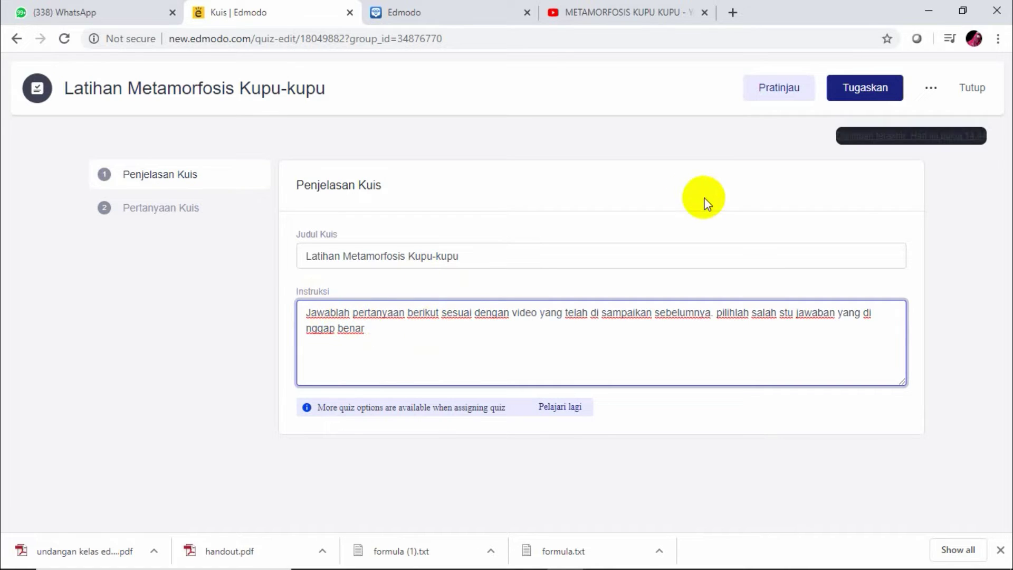
Add multiple-choice question 1: 'Apa yang dimaksud dengan metamorfosis kupu-kupu?'
click(193, 211)
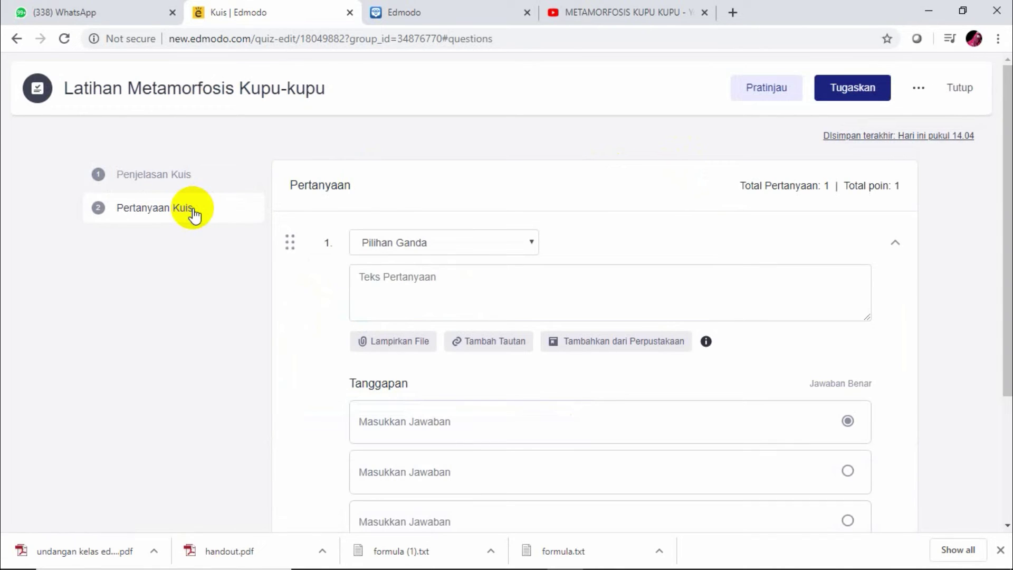
click(534, 246)
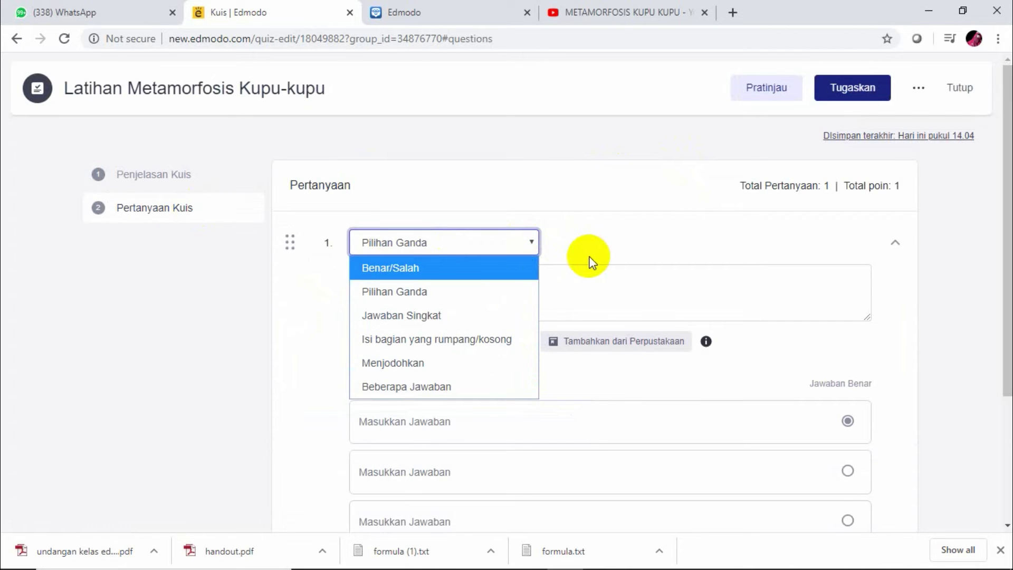
click(533, 241)
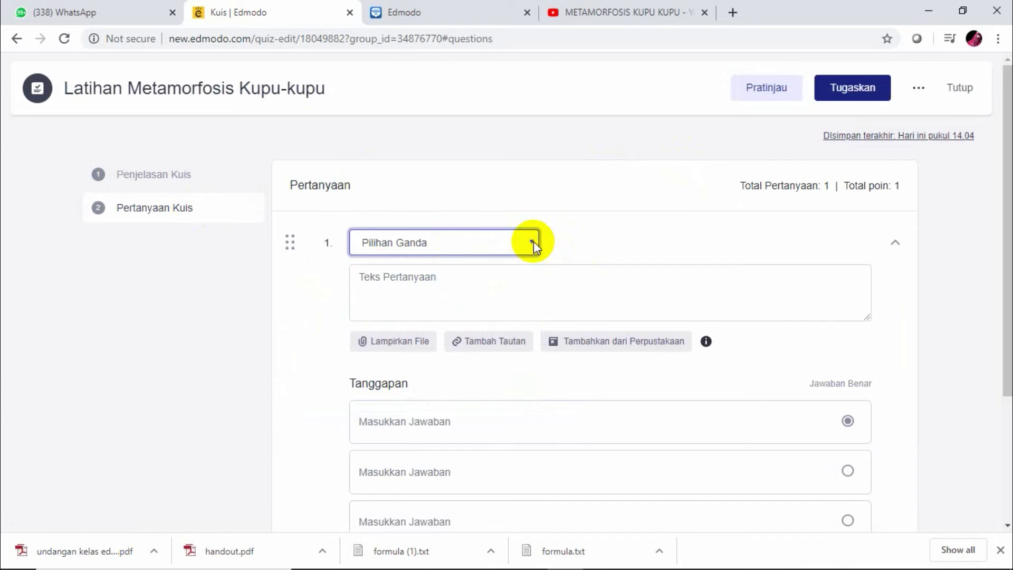
click(471, 275)
text(A)
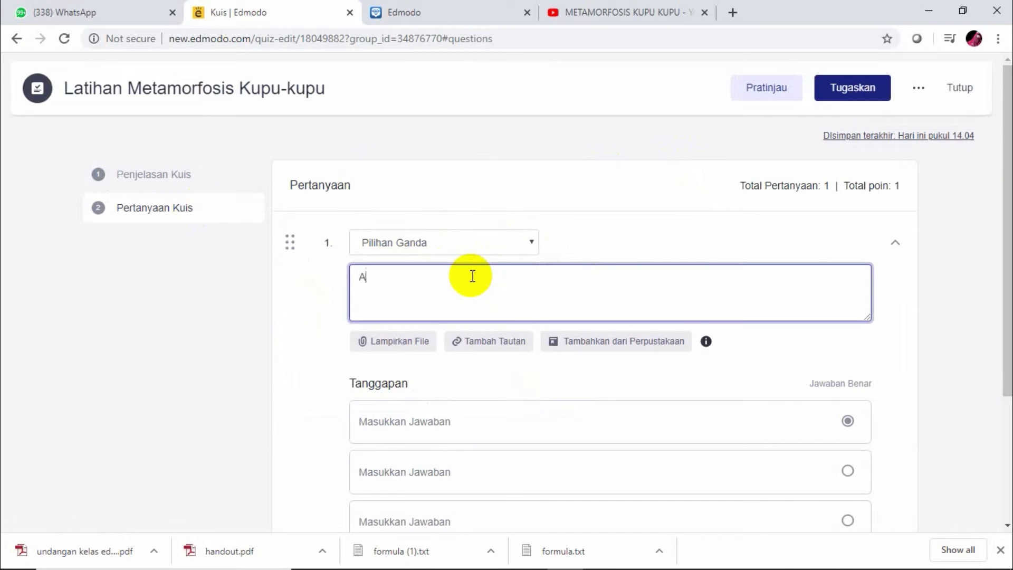
text(pa yan)
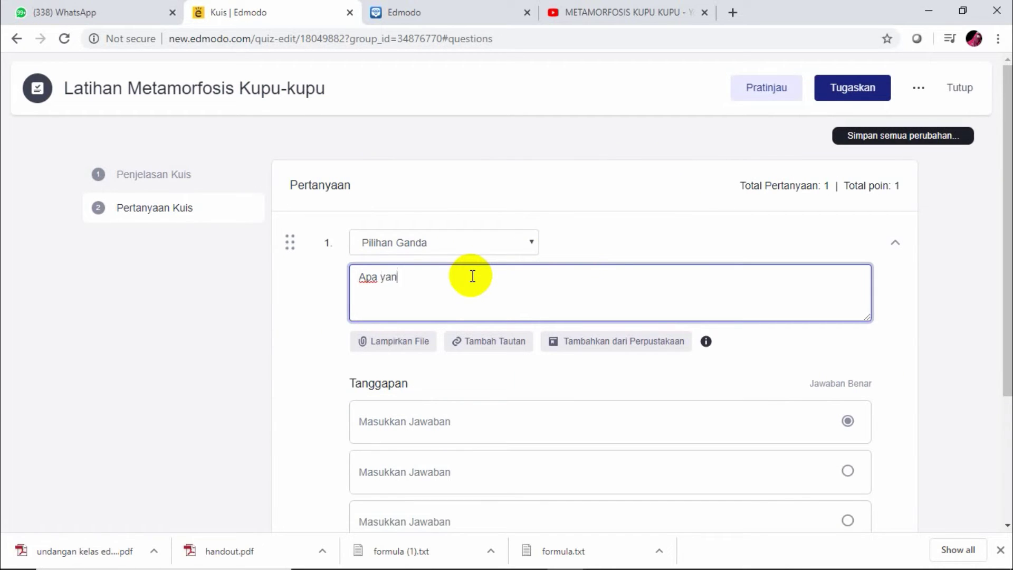
text(g dimaksud dengan metamorf)
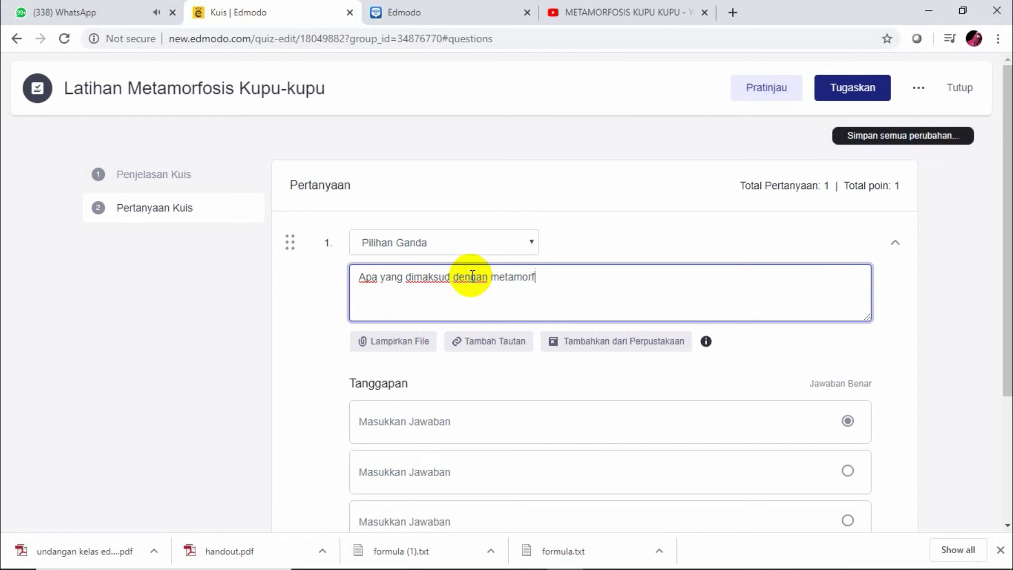
text(osis)
mouse_move(770, 561)
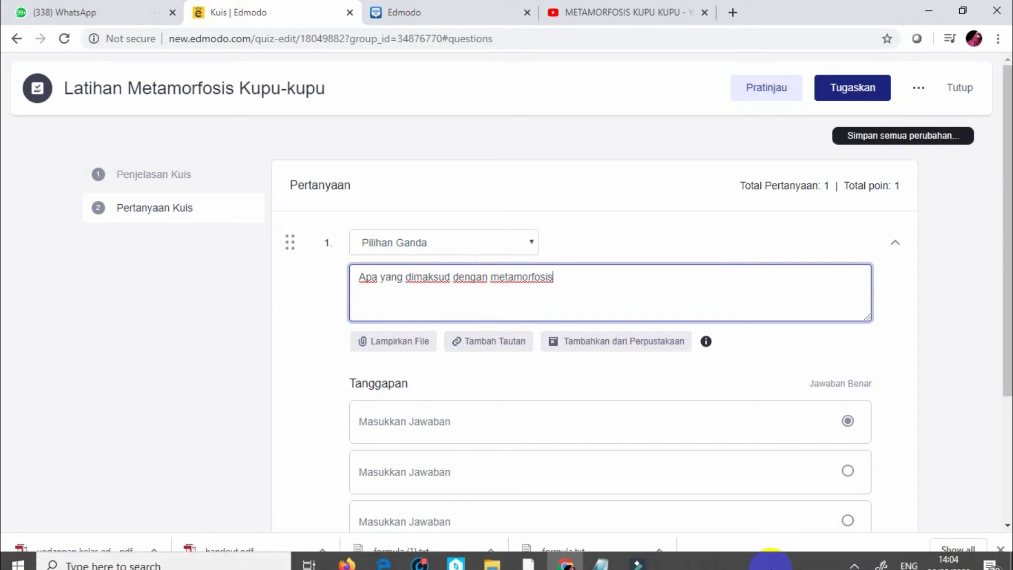
click(855, 554)
click(854, 554)
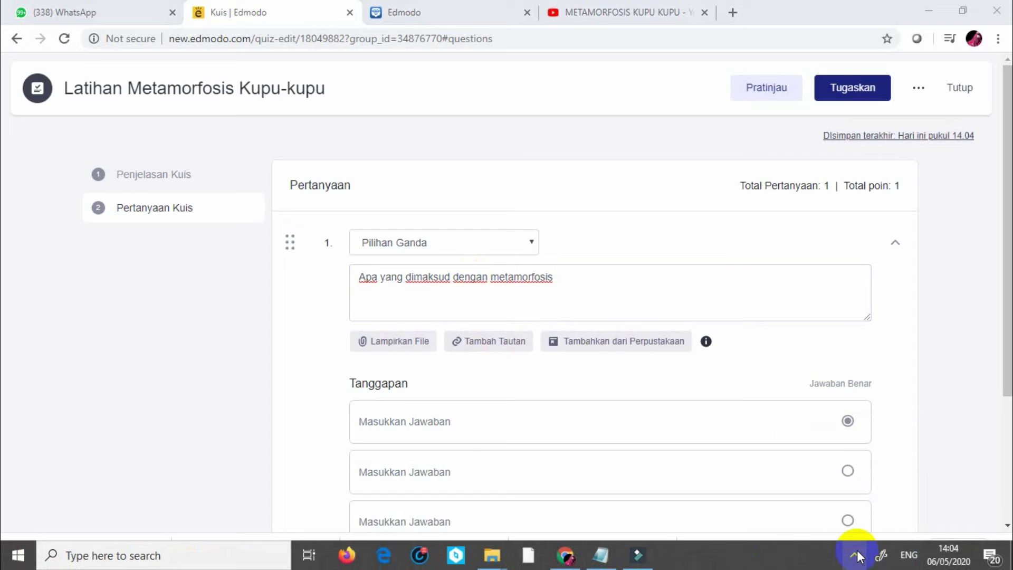
click(609, 277)
text(kupu-kupu?)
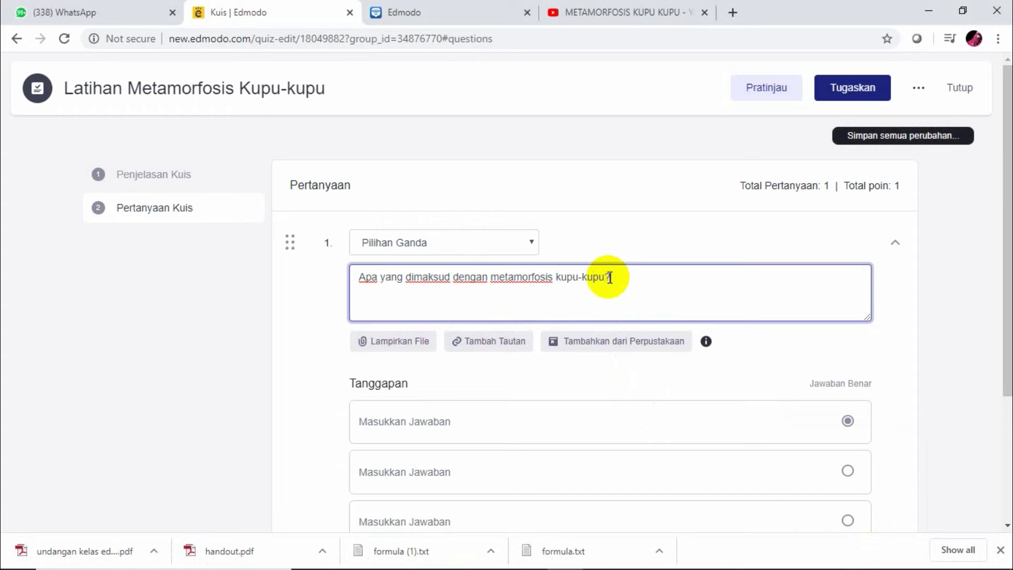
click(407, 429)
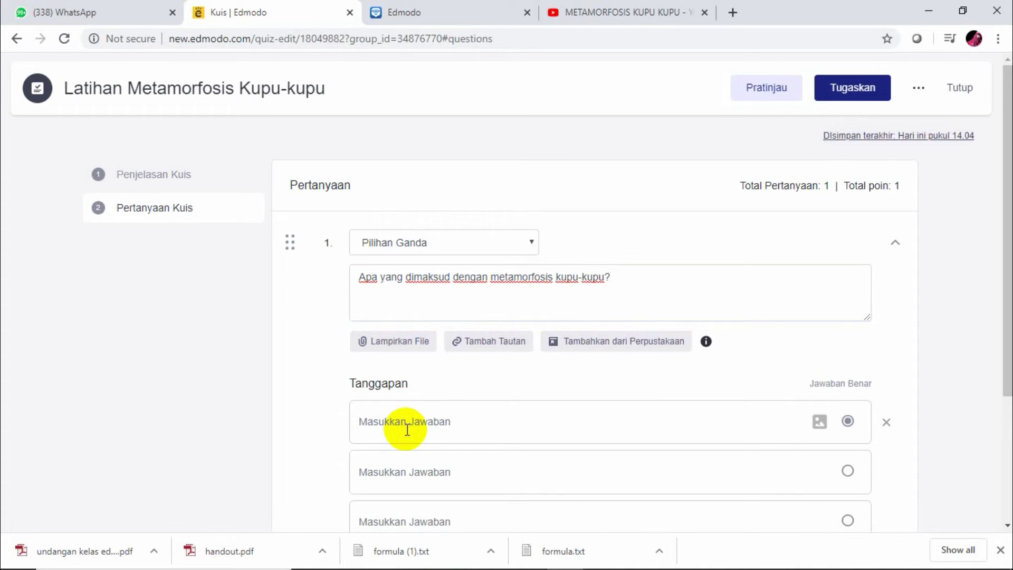
Enter the first, correct answer: 'Perubahan yang terjadi pada kupu-kupu'
text(PErubahan)
key(BackSpace)
key(BackSpace)
key(BackSpace)
key(BackSpace)
key(BackSpace)
key(BackSpace)
key(BackSpace)
key(BackSpace)
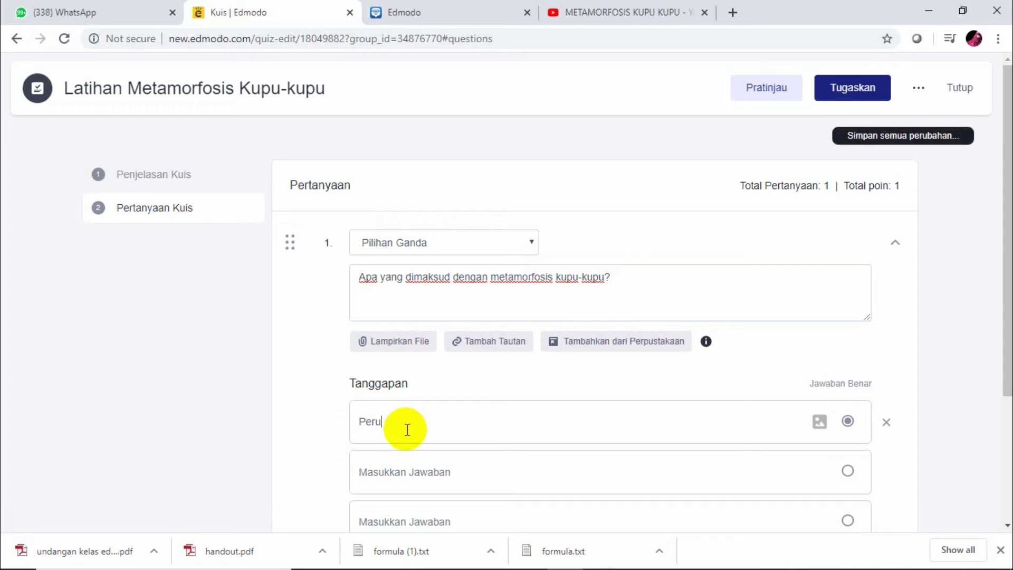
text(erubahan ya)
key(BackSpace)
key(BackSpace)
text(ahan)
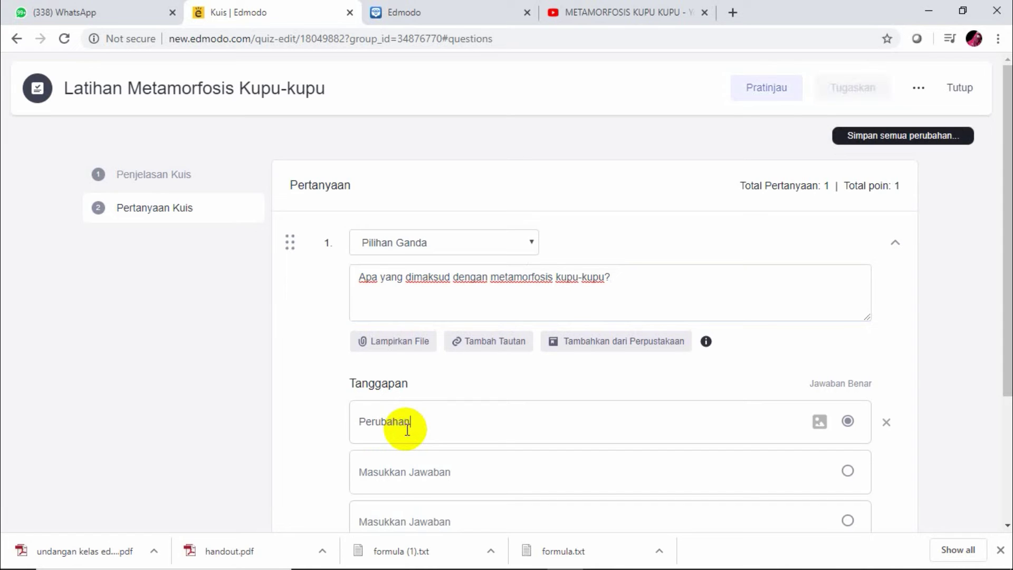
text( yang ter)
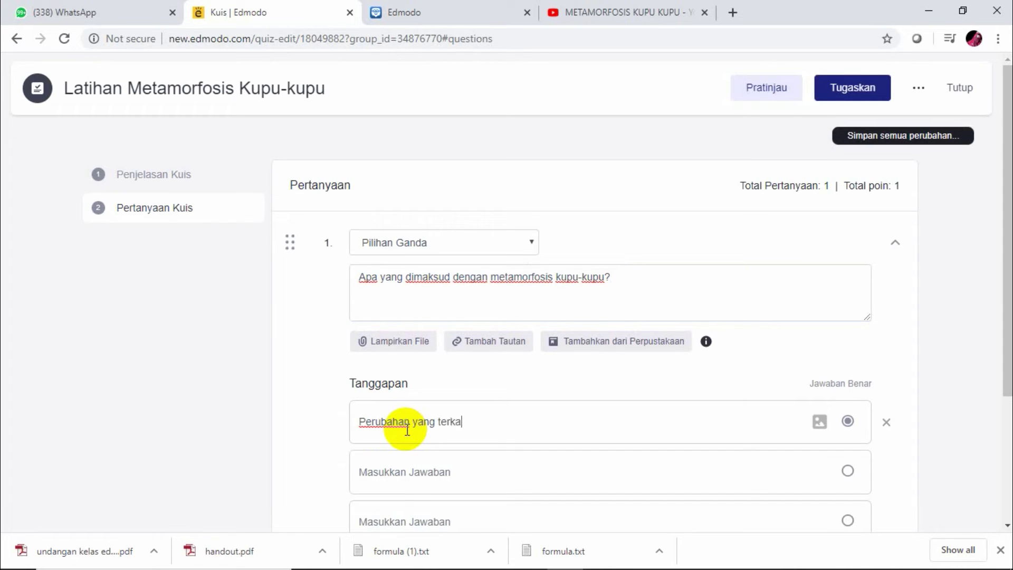
text(k)
key(BackSpace)
text(jad)
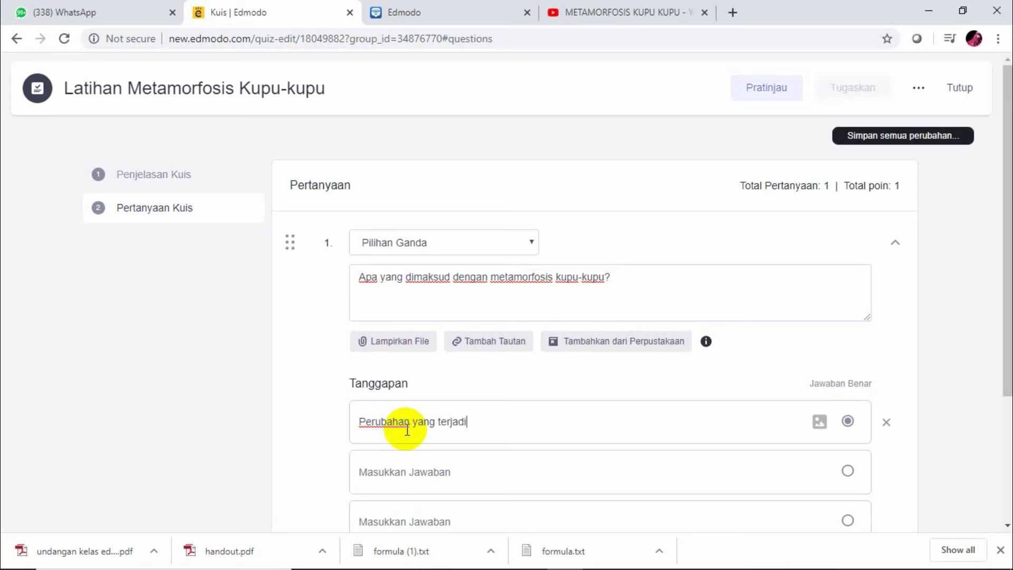
text(i )
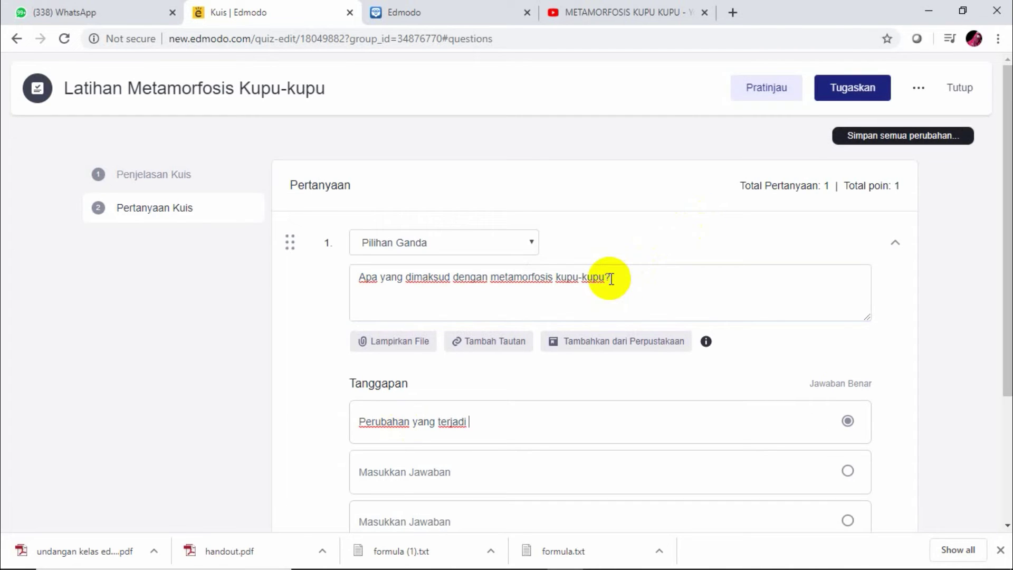
text(pada kupyu)
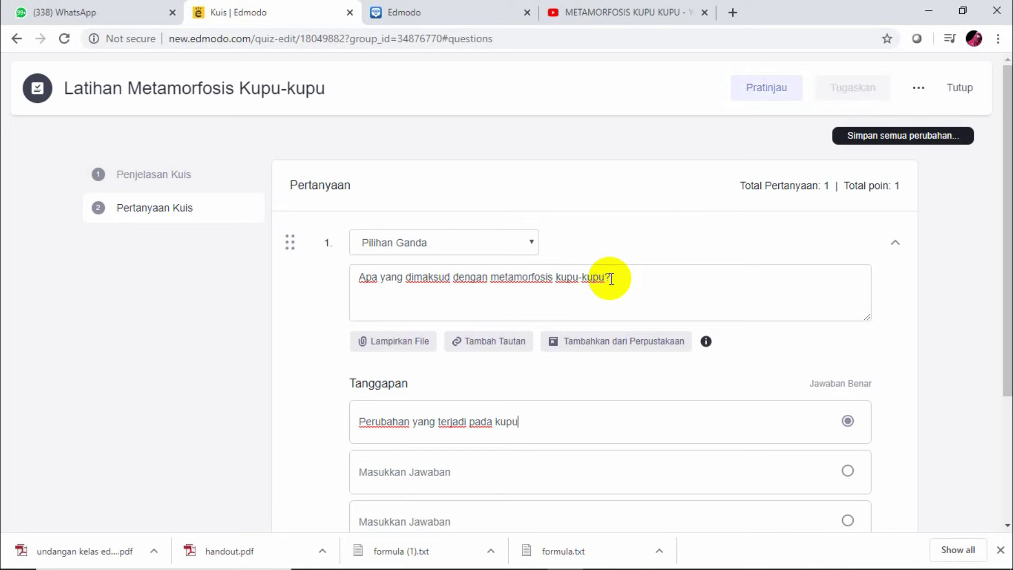
text(-kupu)
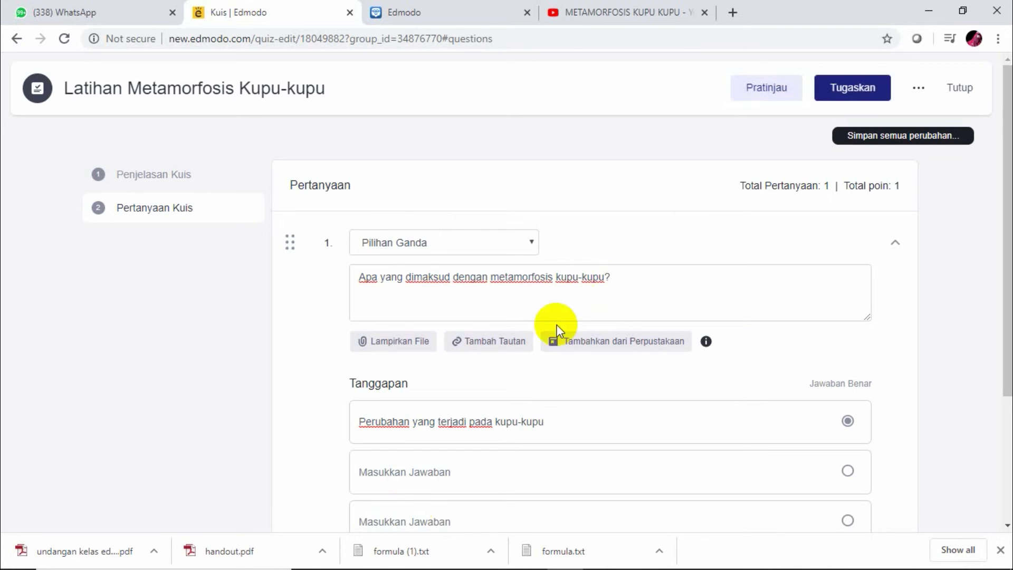
Add the second and third answer choices, about changes in living things and in benda mati
click(461, 477)
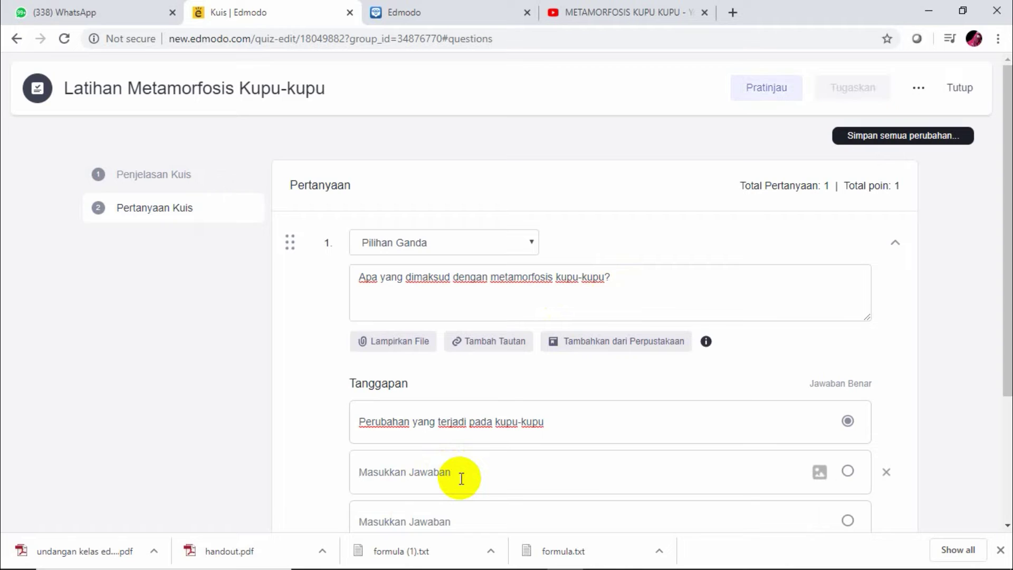
text(perubahan ya)
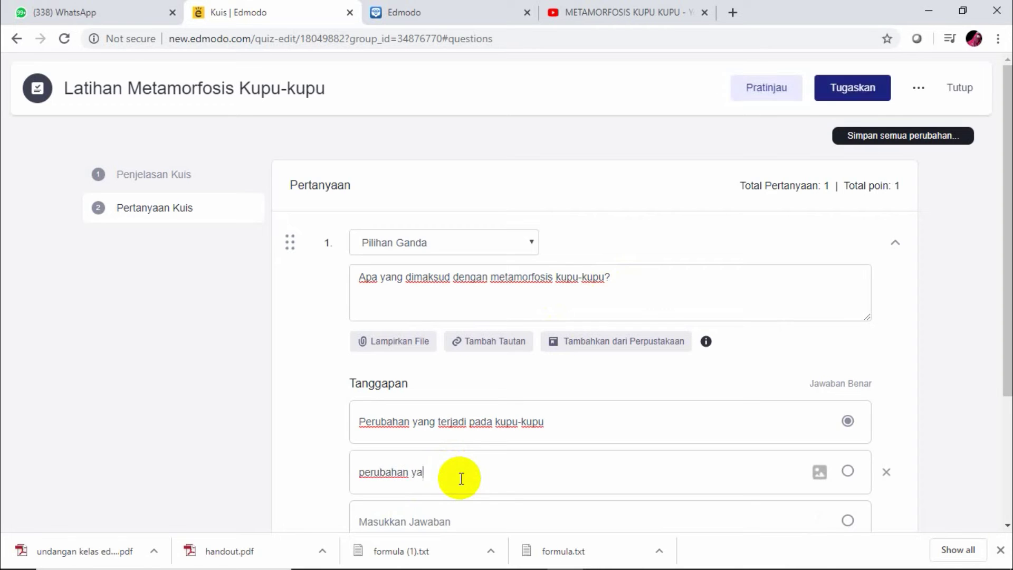
text(ng terjaad)
key(BackSpace)
key(BackSpace)
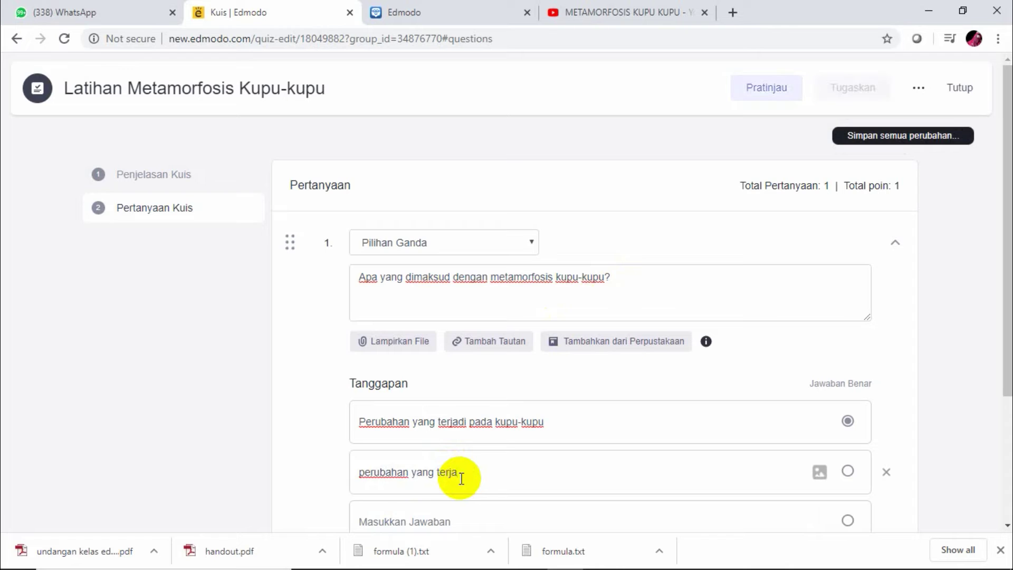
text(di pada)
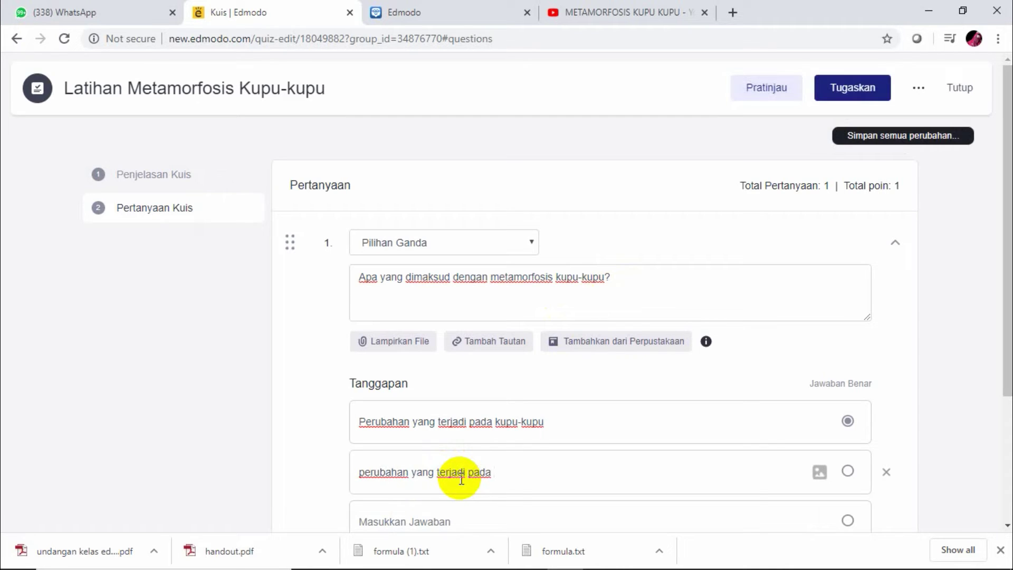
text( makhluk hidup)
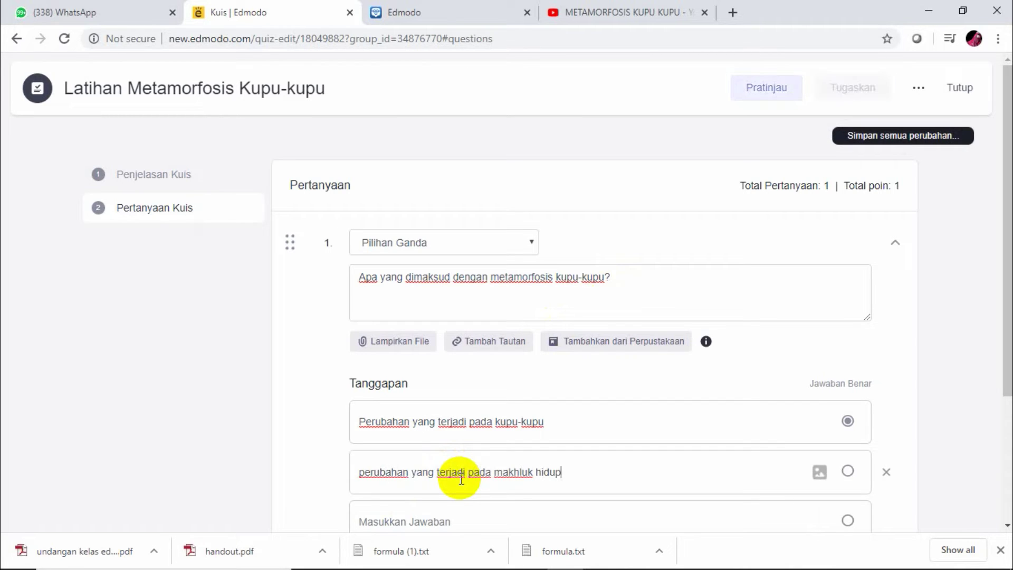
click(441, 521)
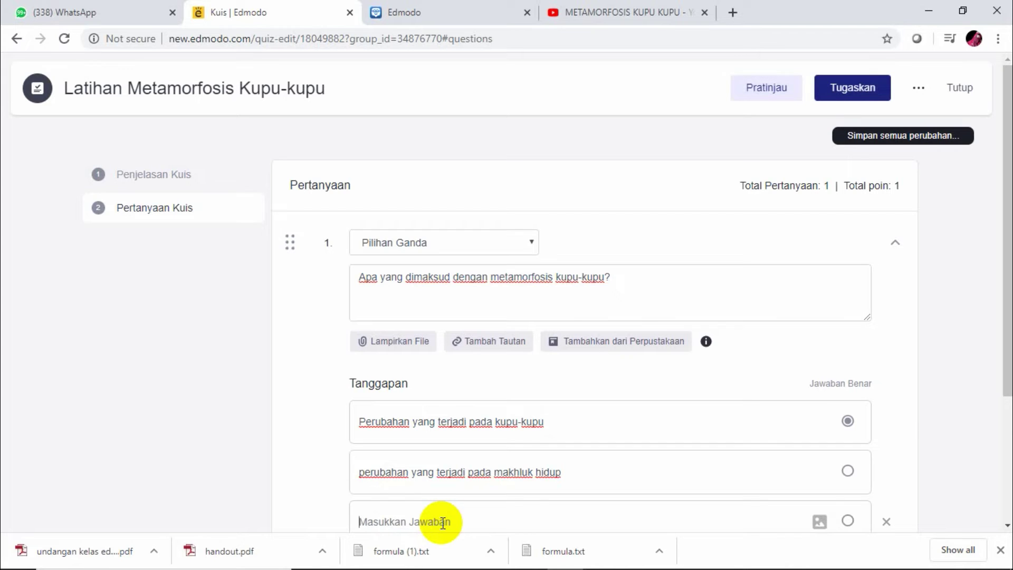
text(b)
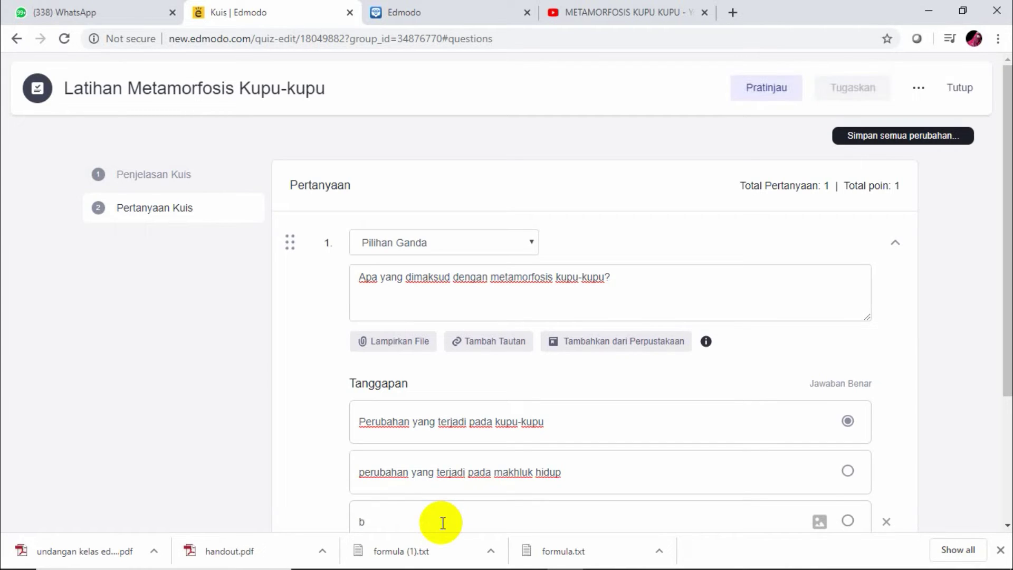
key(BackSpace)
text(perubahan )
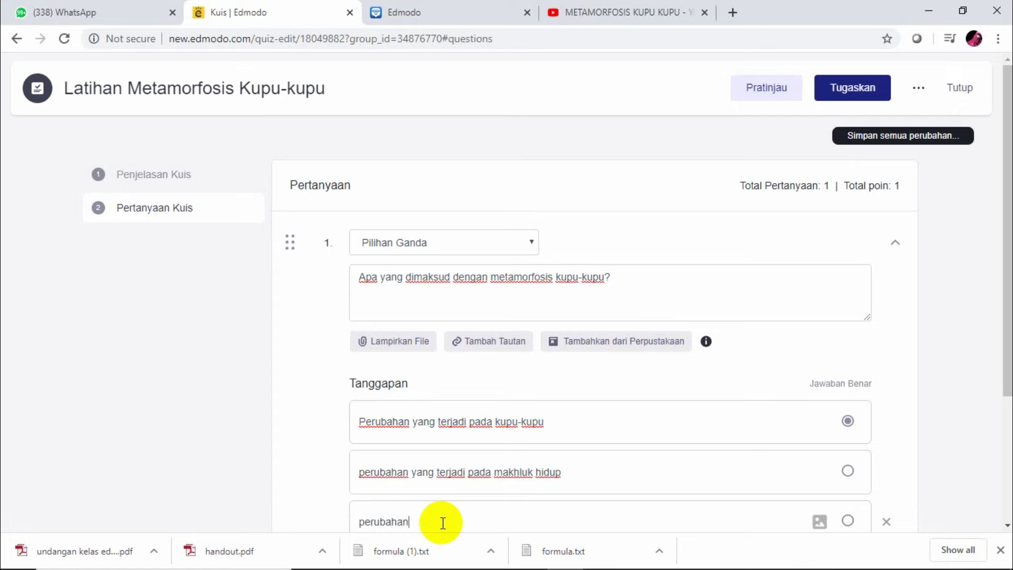
text(pada benda mati)
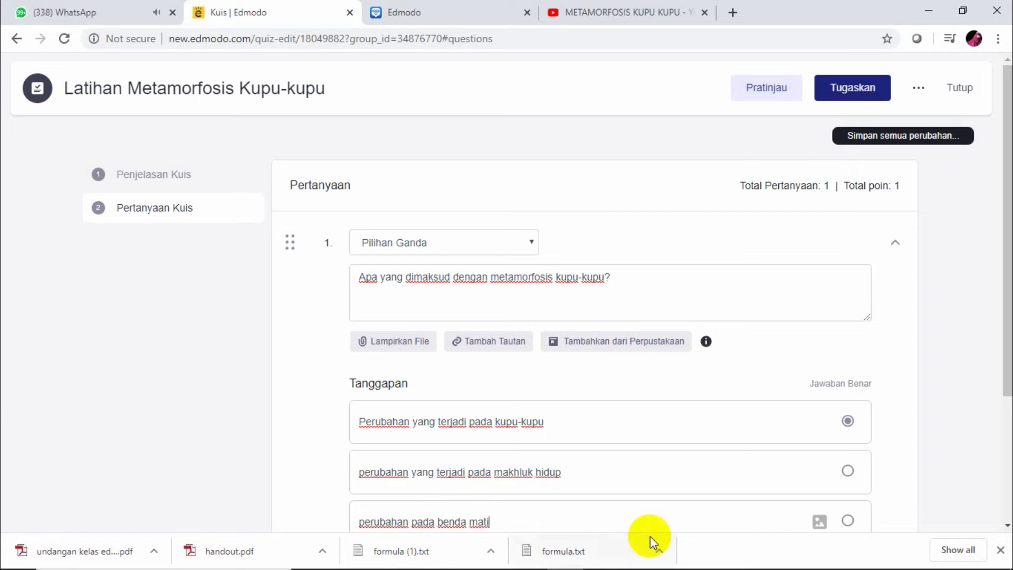
drag(1007, 366, 1007, 459)
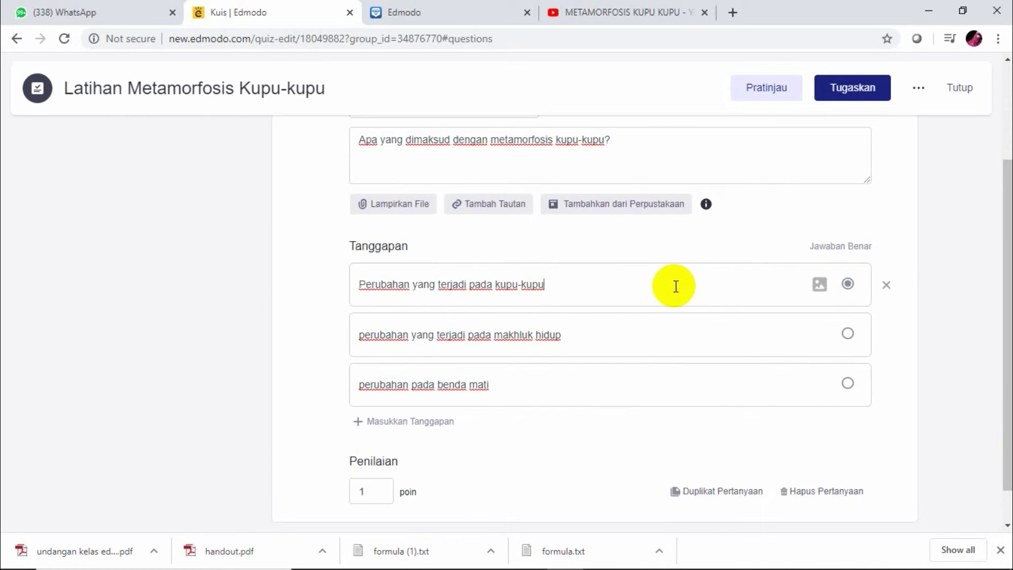
Change question 1's Penilaian poin from 1 to 50
click(373, 489)
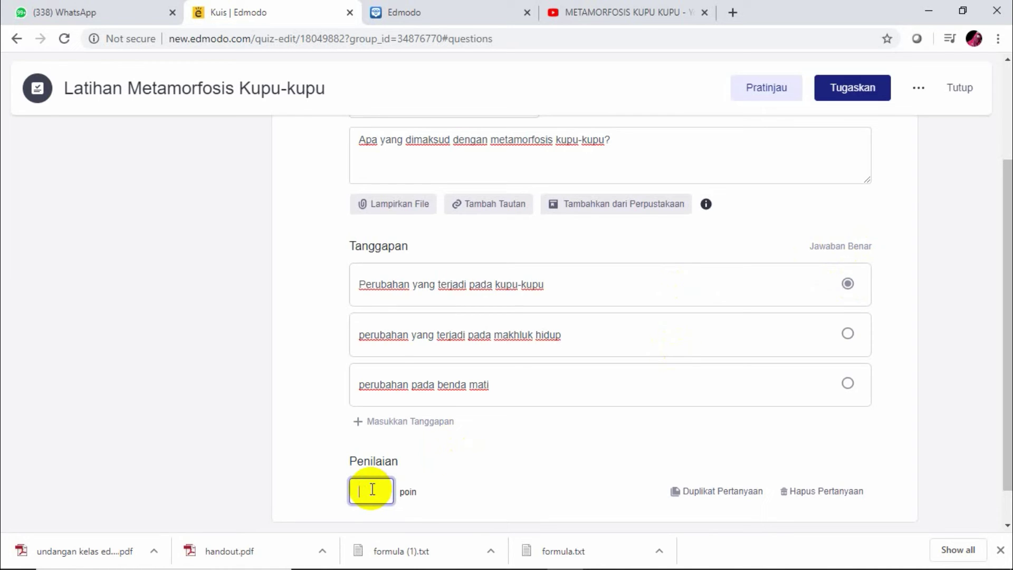
text(50)
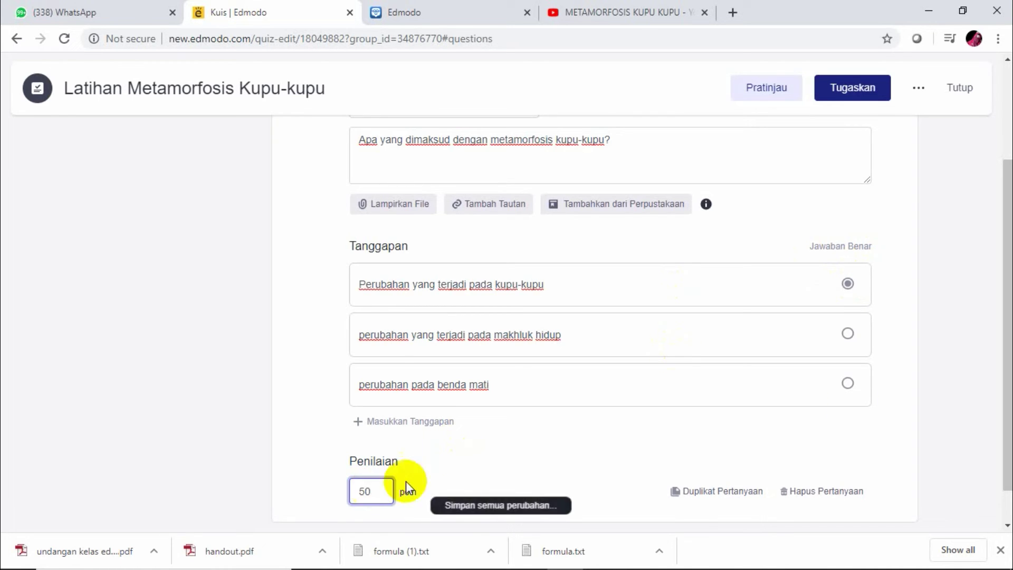
drag(1006, 363, 1005, 474)
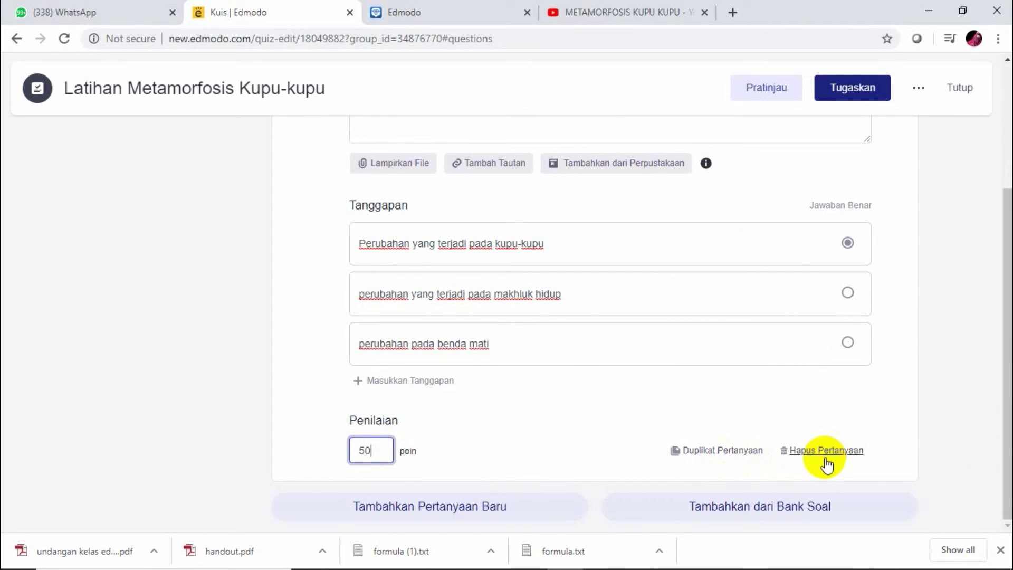
Add the saved question 'Metamorfosis pada kupu-kupu adalah metamorfosis....' from the question bank as question 2
click(779, 508)
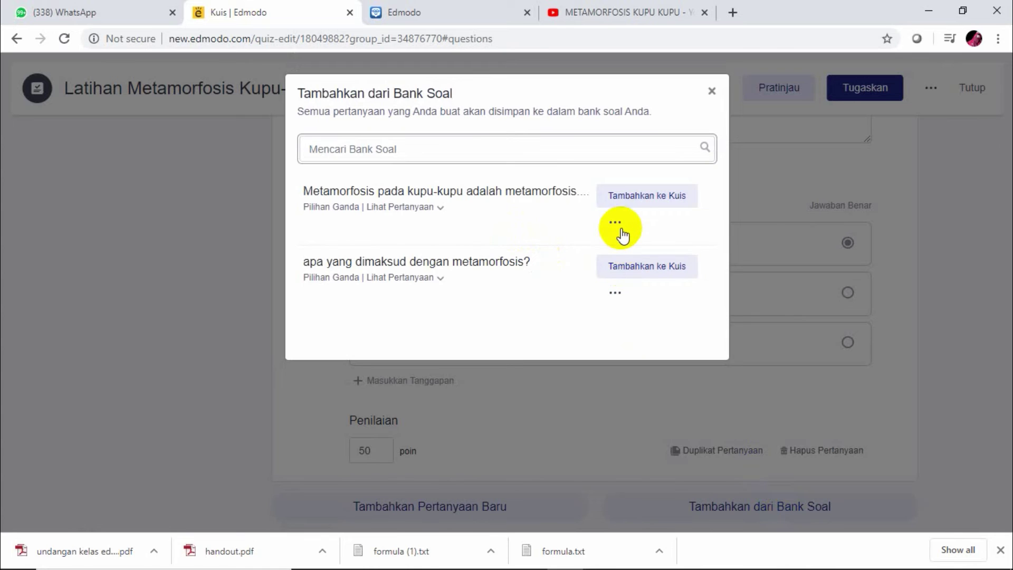
click(641, 202)
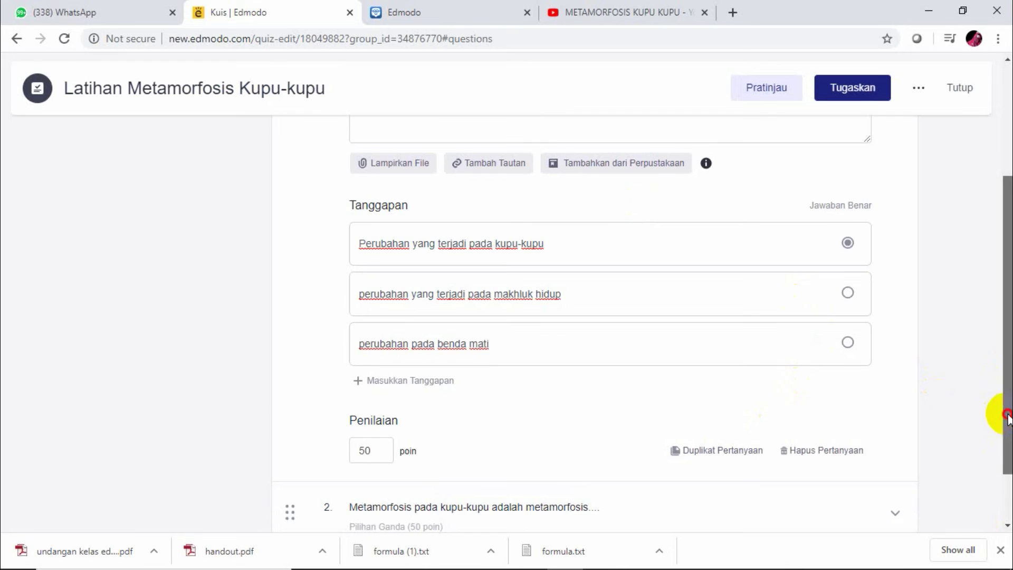
drag(1006, 414, 1005, 525)
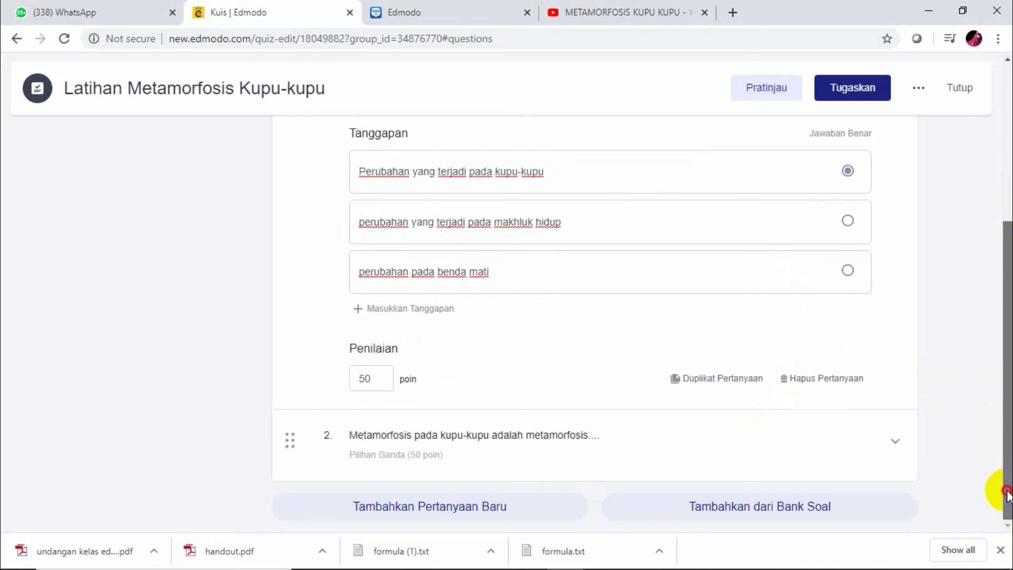
Review question 2: Sempurna marked as the correct answer, worth 50 points
click(717, 449)
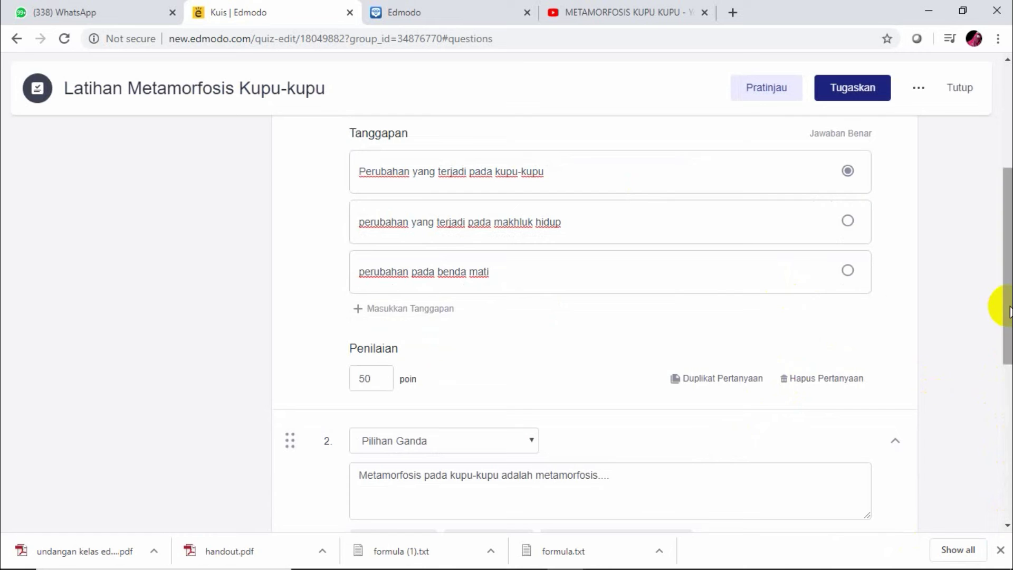
drag(1004, 305, 1006, 391)
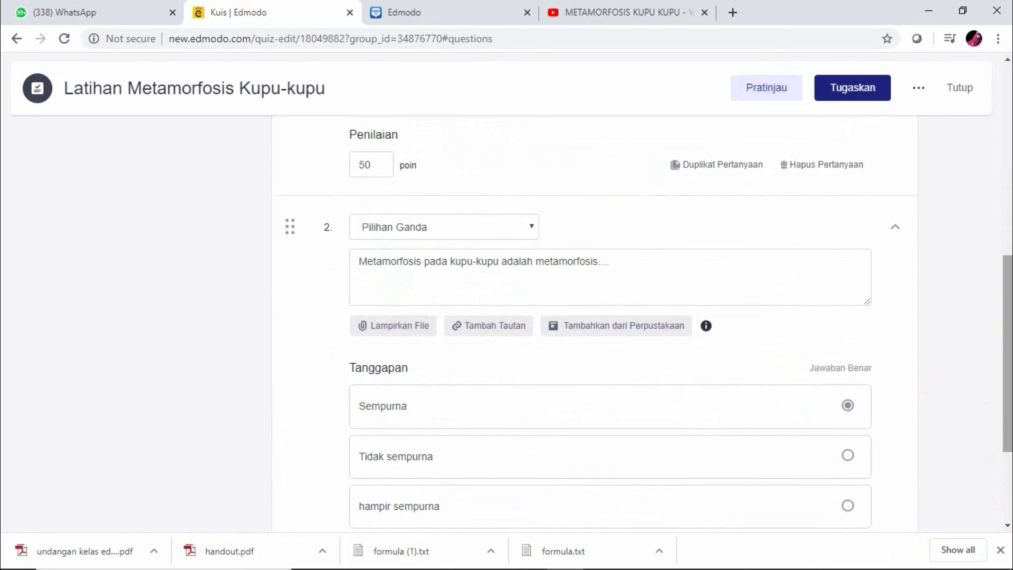
drag(997, 413, 1000, 481)
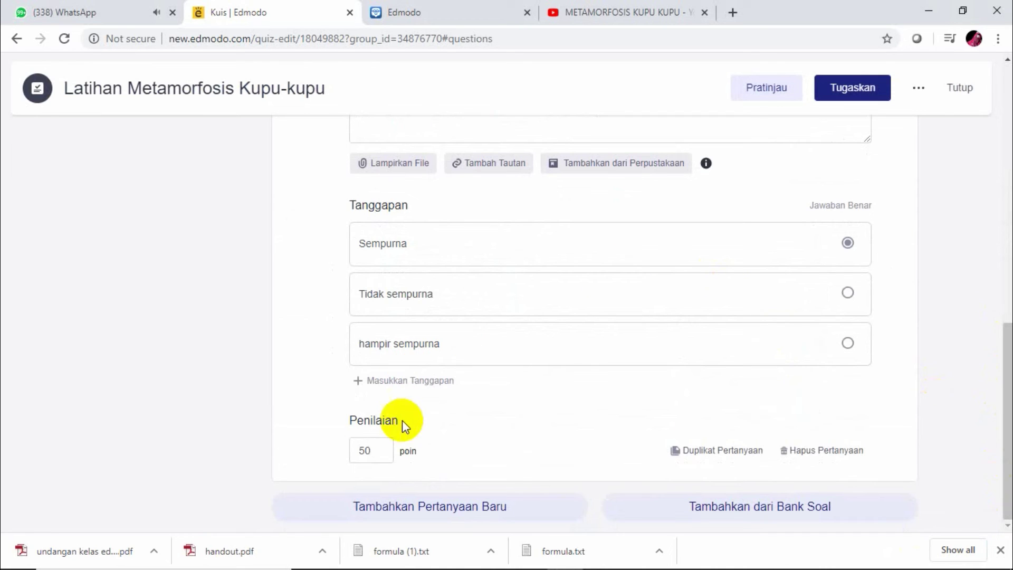
click(378, 455)
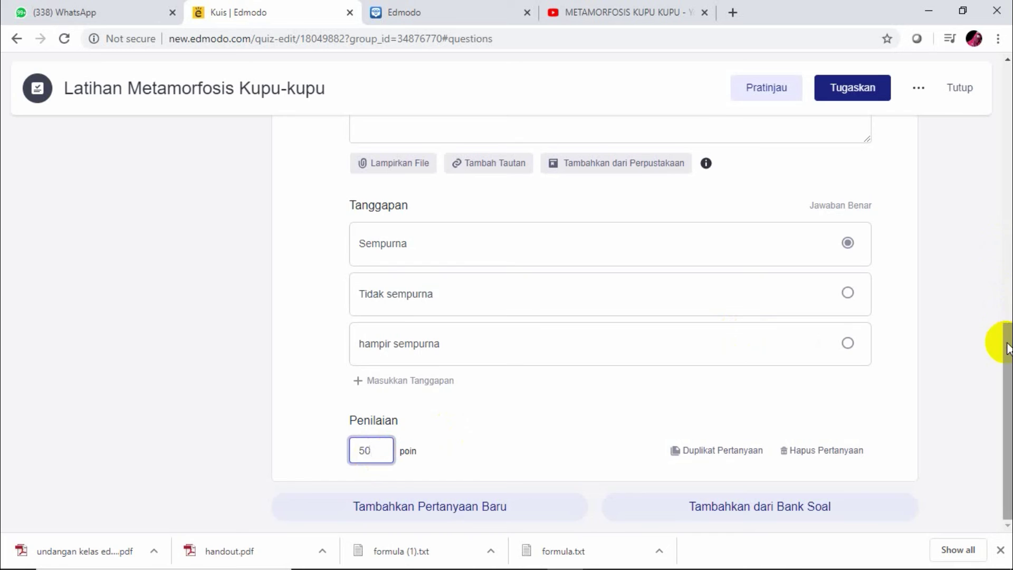
drag(1008, 348, 1008, 74)
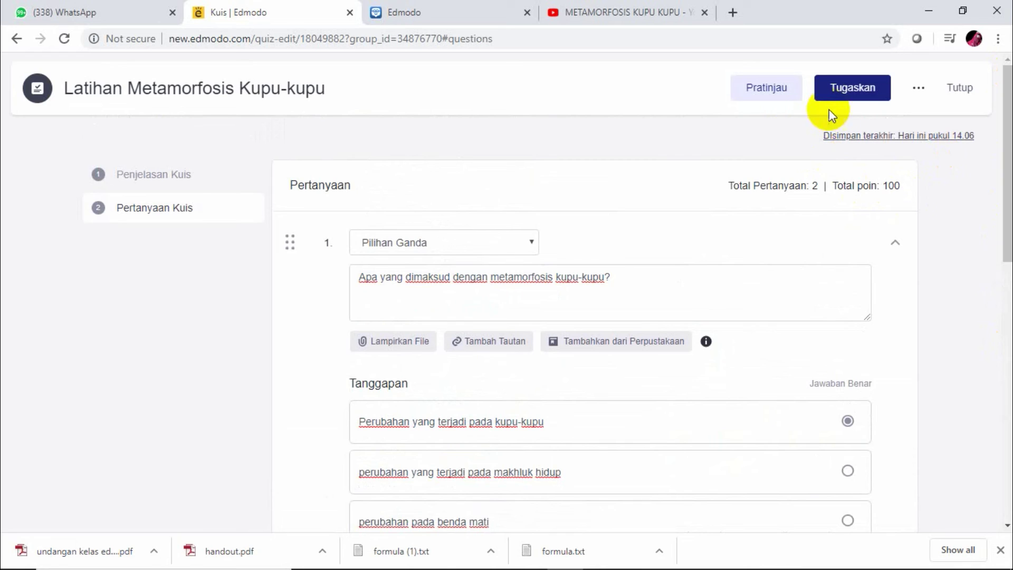
Open the student preview of the quiz, dismissing two desktop notifications
click(763, 92)
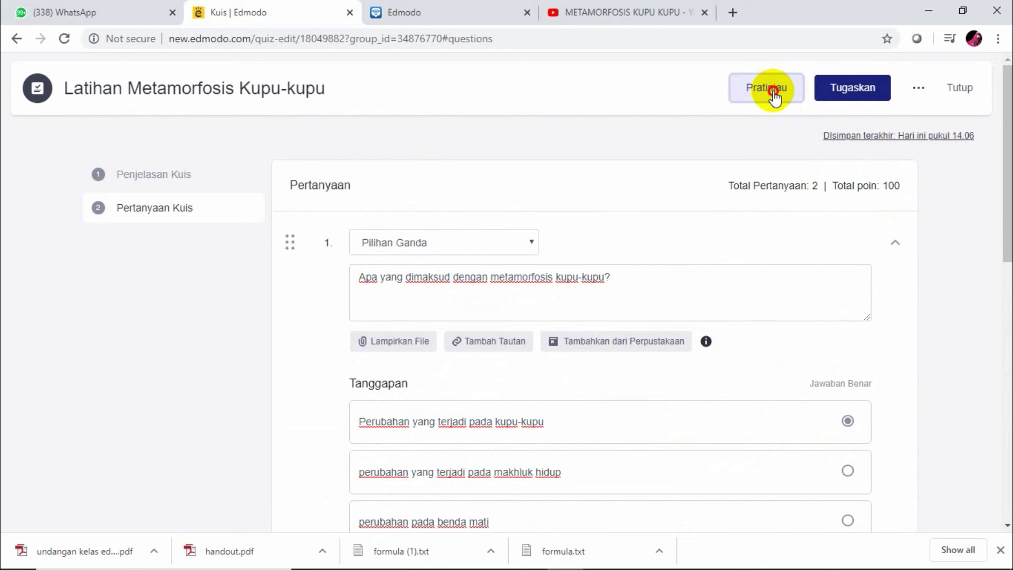
click(773, 97)
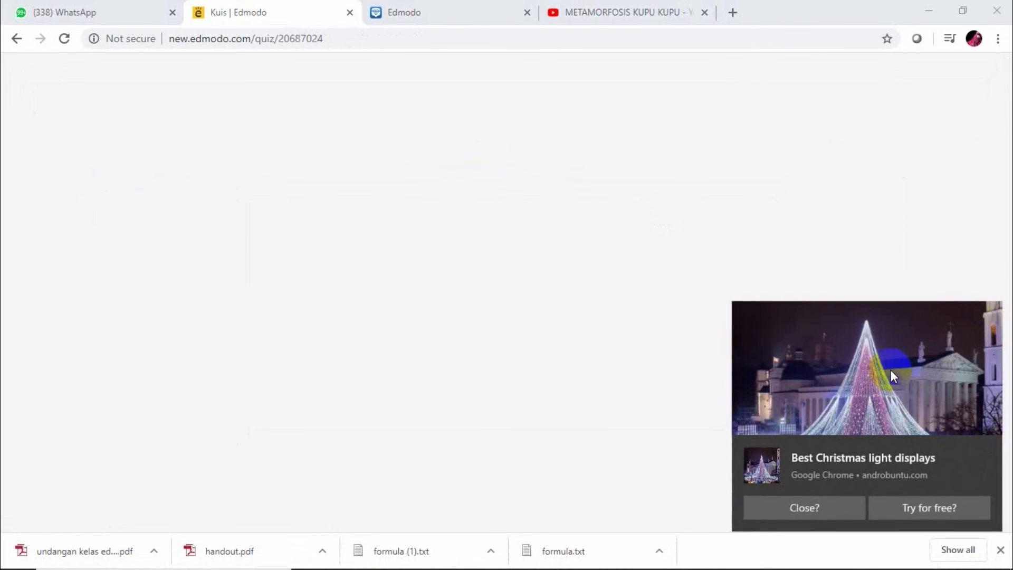
click(932, 359)
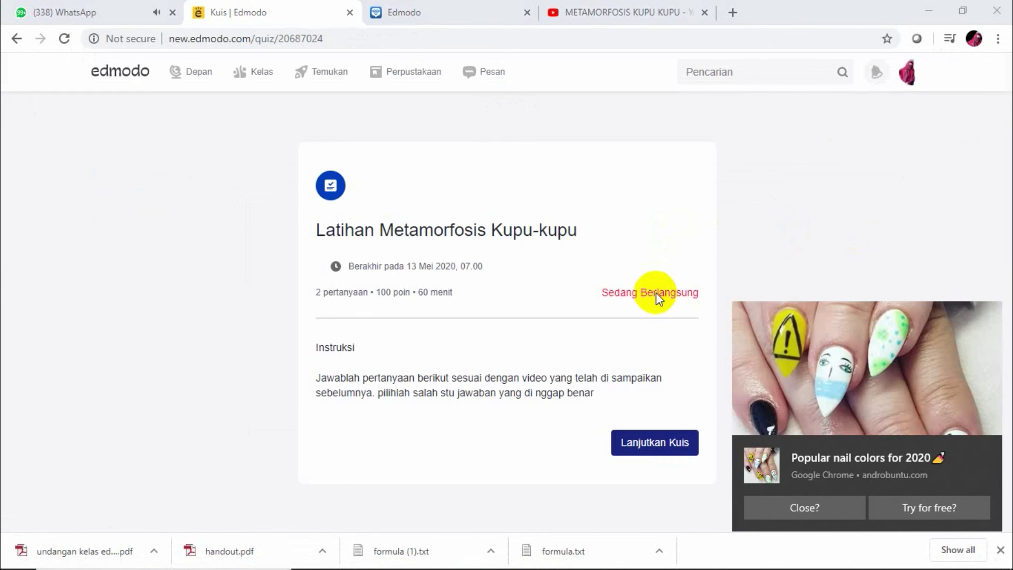
click(862, 314)
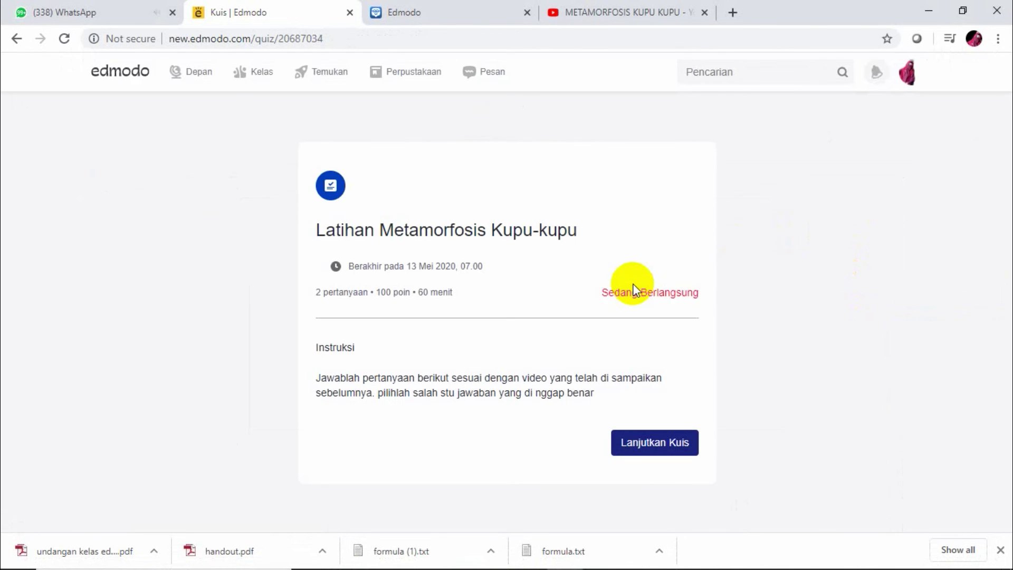
Go through questions 1 and 2 in the preview, then exit back to the editor
click(671, 438)
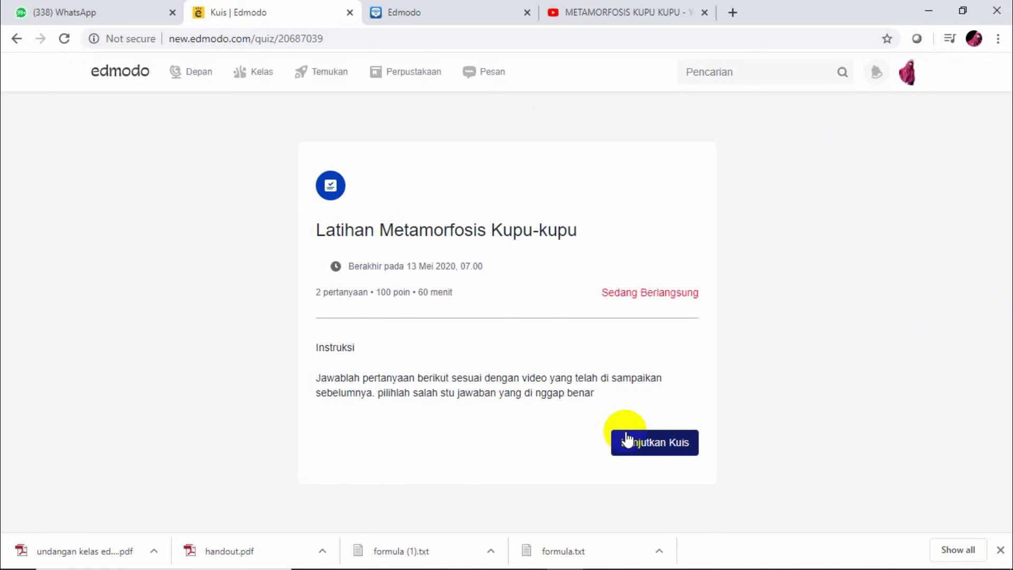
click(649, 446)
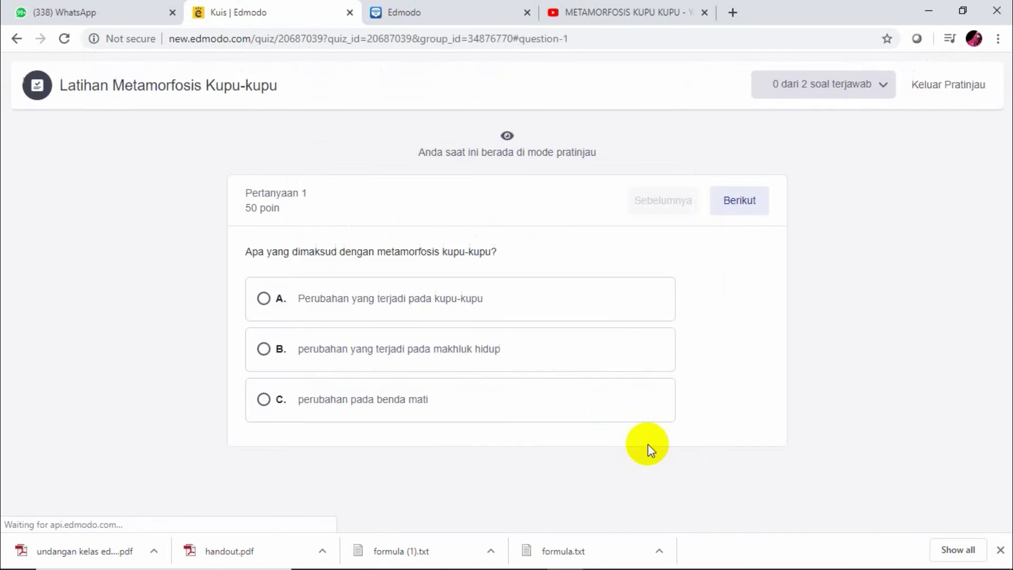
click(746, 202)
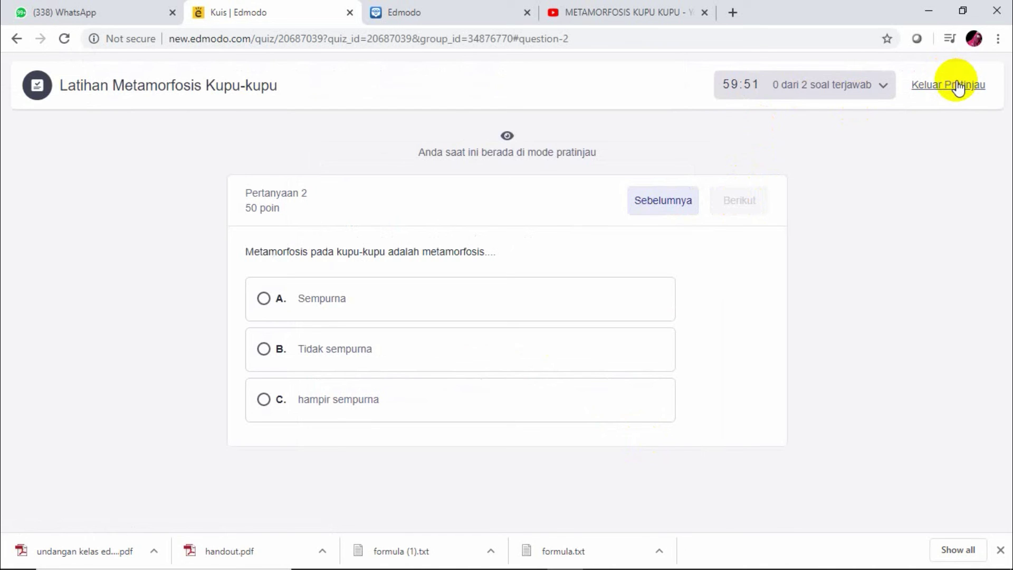
click(958, 86)
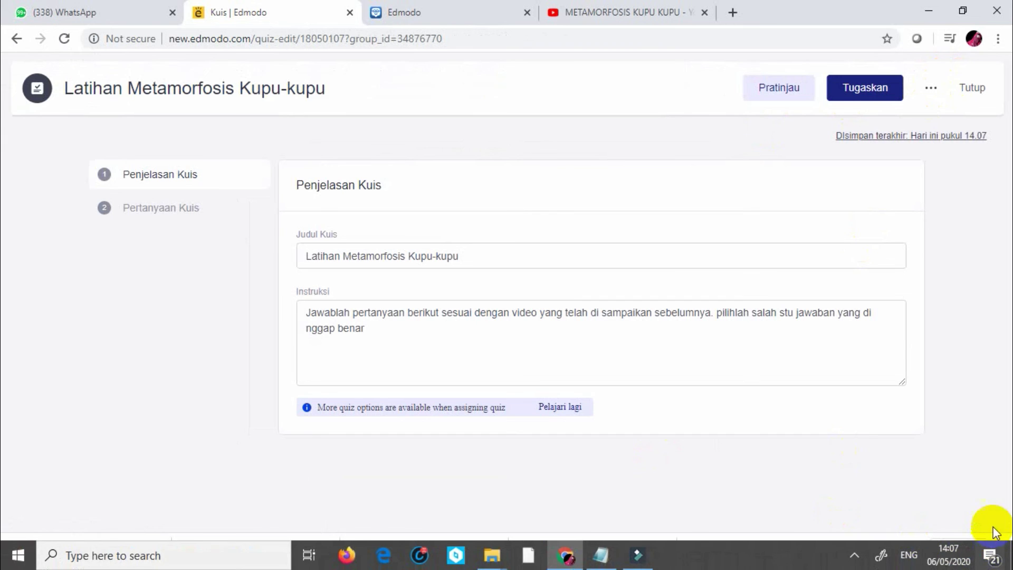
Open the Tugaskan dialog for the quiz, addressed to KELAS 3A
click(853, 554)
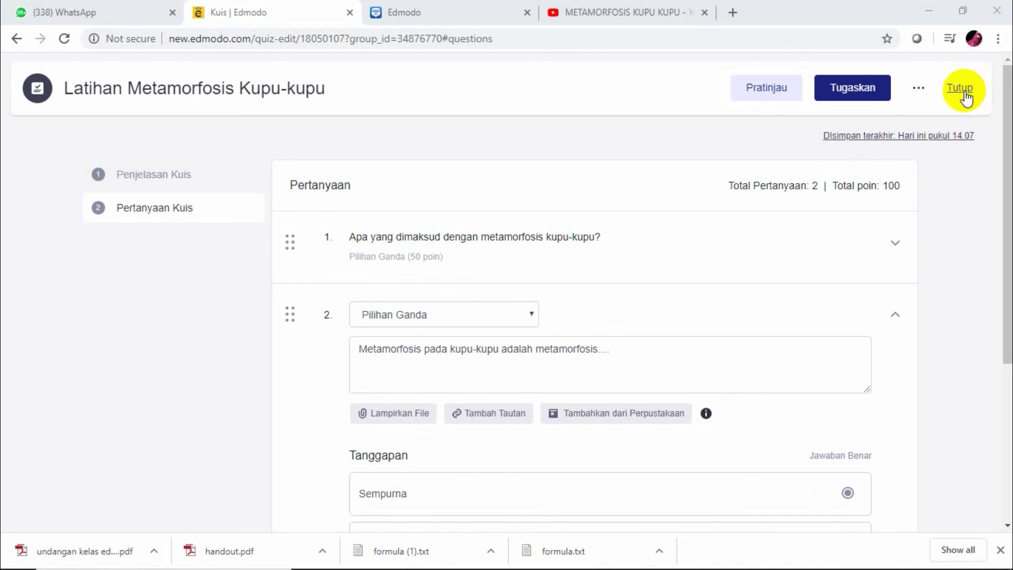
click(864, 99)
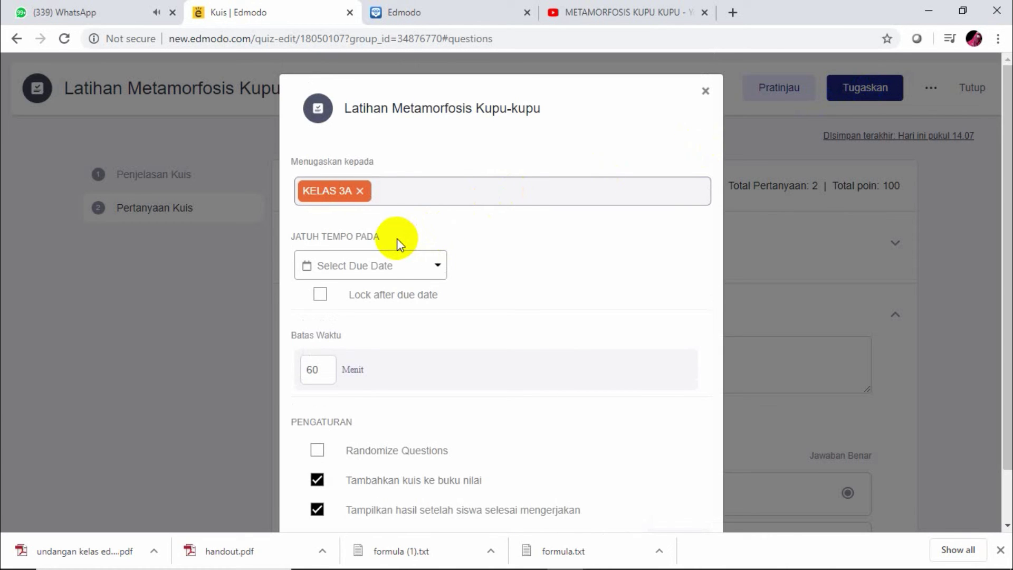
Set the due date to 05/06/2020 at 11:59 PM and lock the quiz afterwards
click(430, 272)
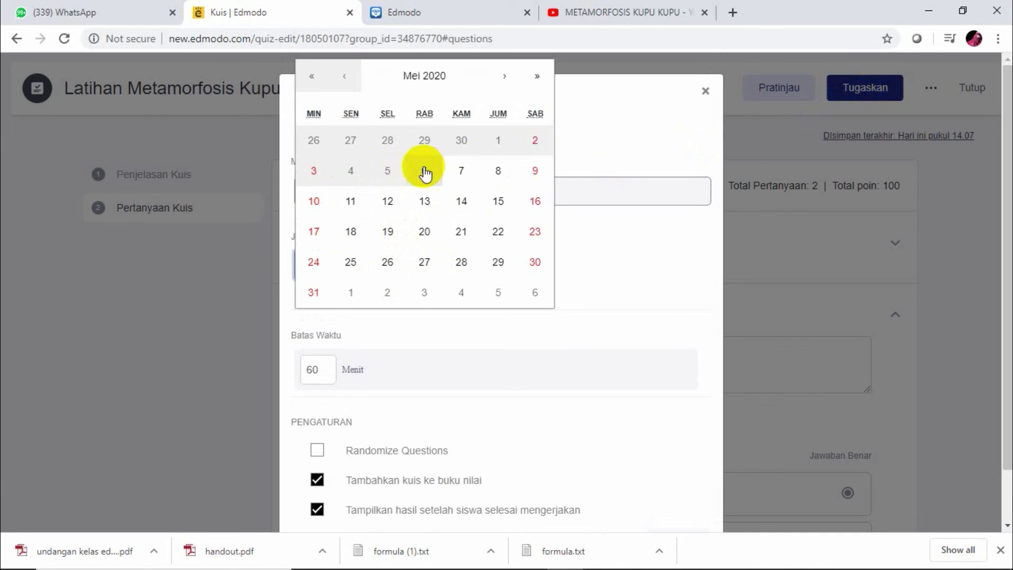
click(423, 170)
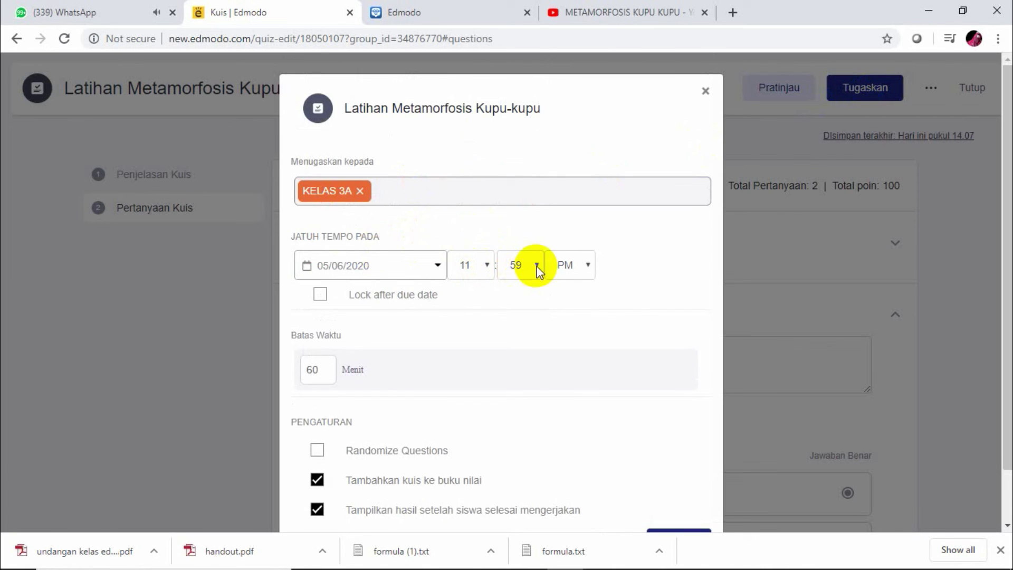
click(488, 267)
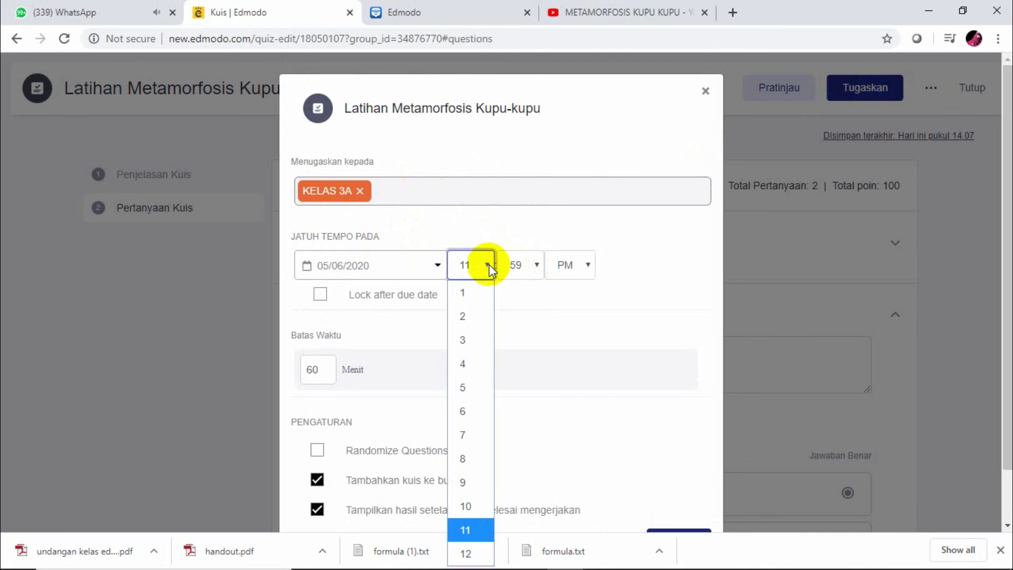
click(545, 282)
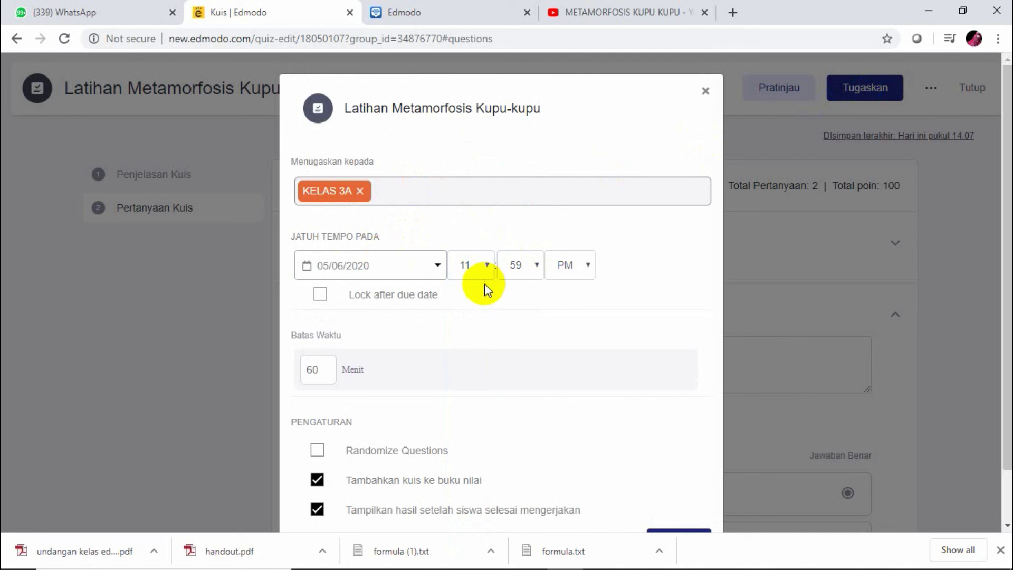
click(318, 294)
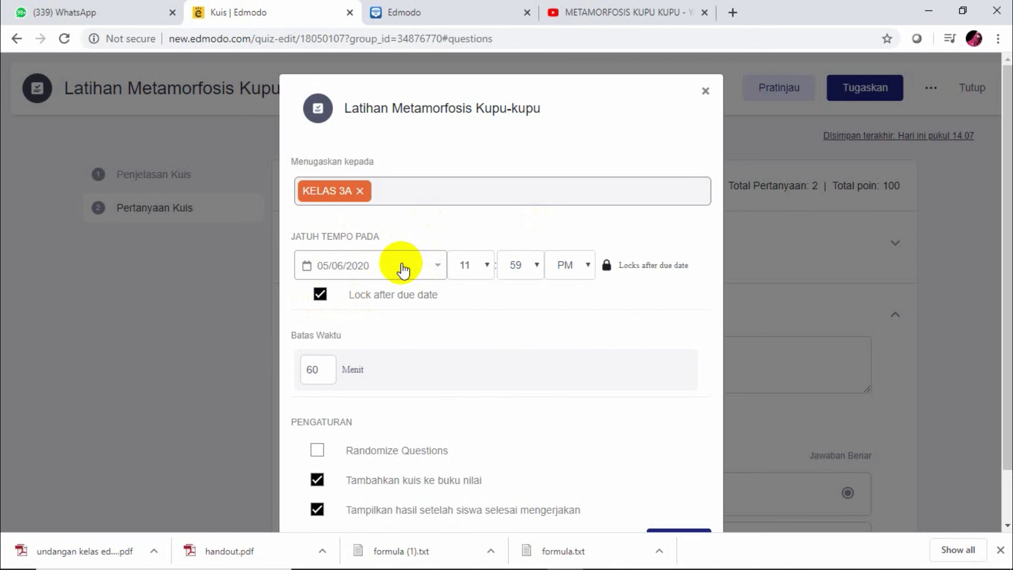
Change the time limit from 60 to 30 minutes, randomize questions, and confirm the settings
click(329, 369)
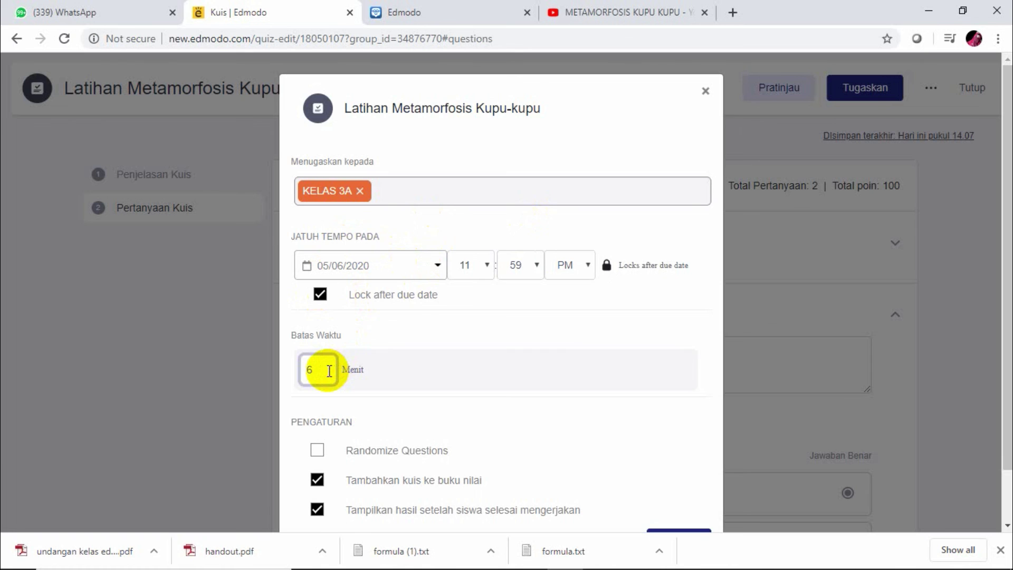
key(BackSpace)
text(30)
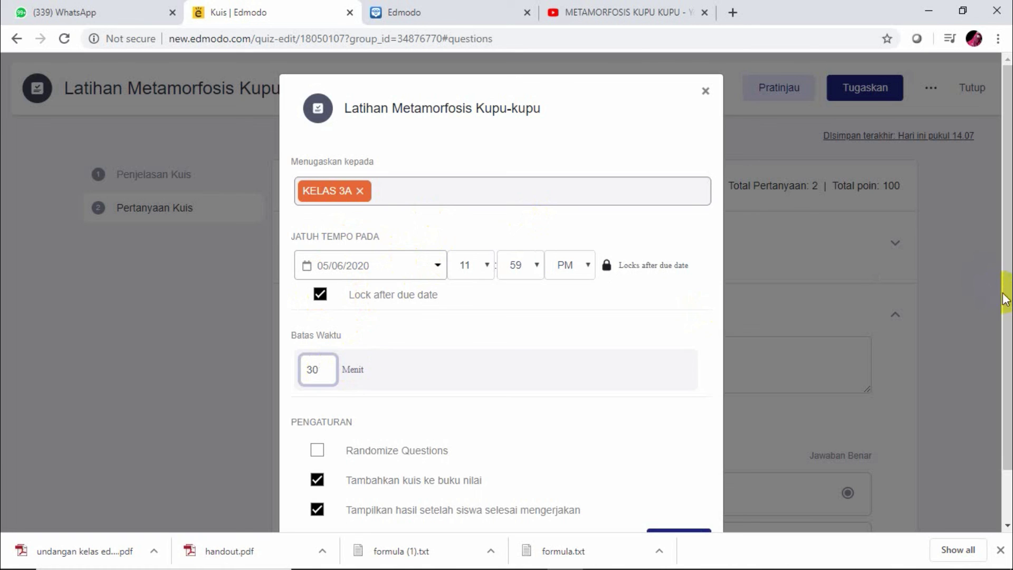
drag(1006, 292, 1006, 341)
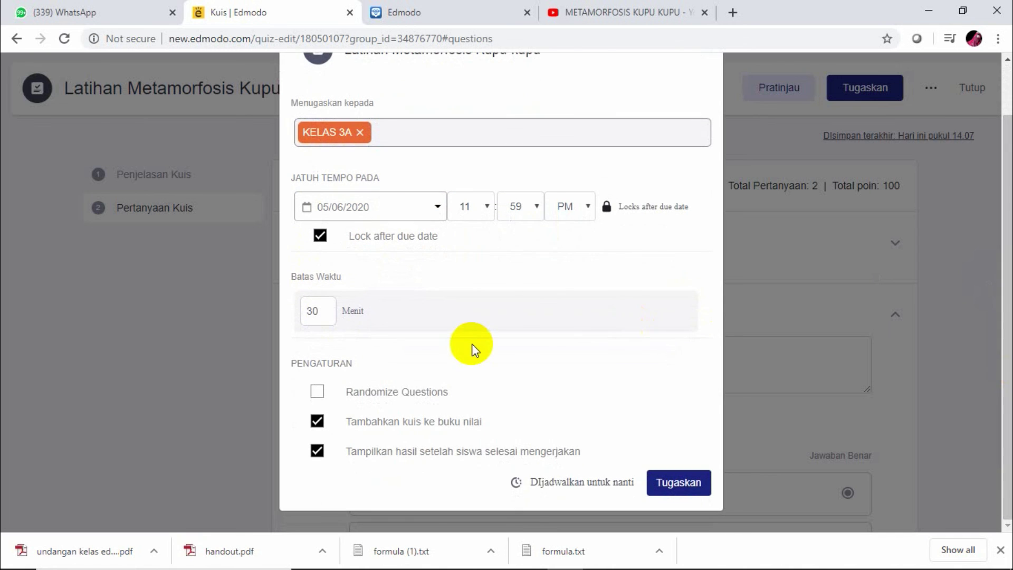
click(319, 393)
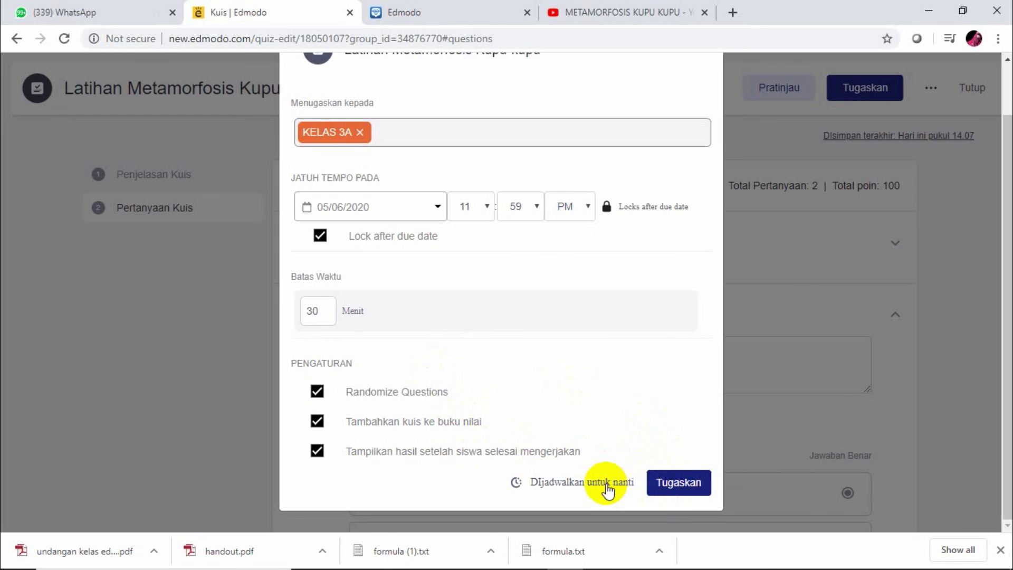
click(668, 489)
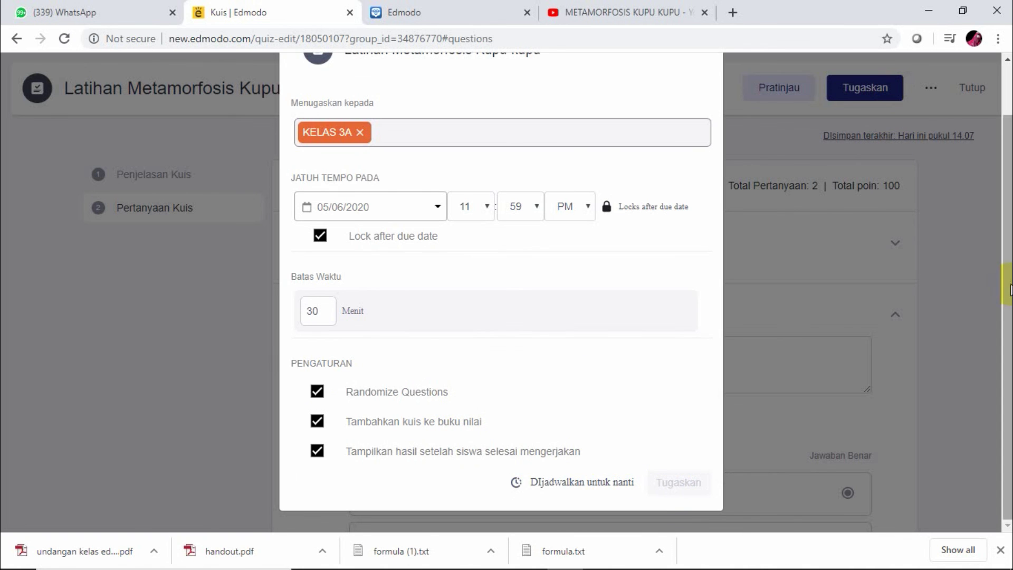
drag(1007, 287, 1001, 190)
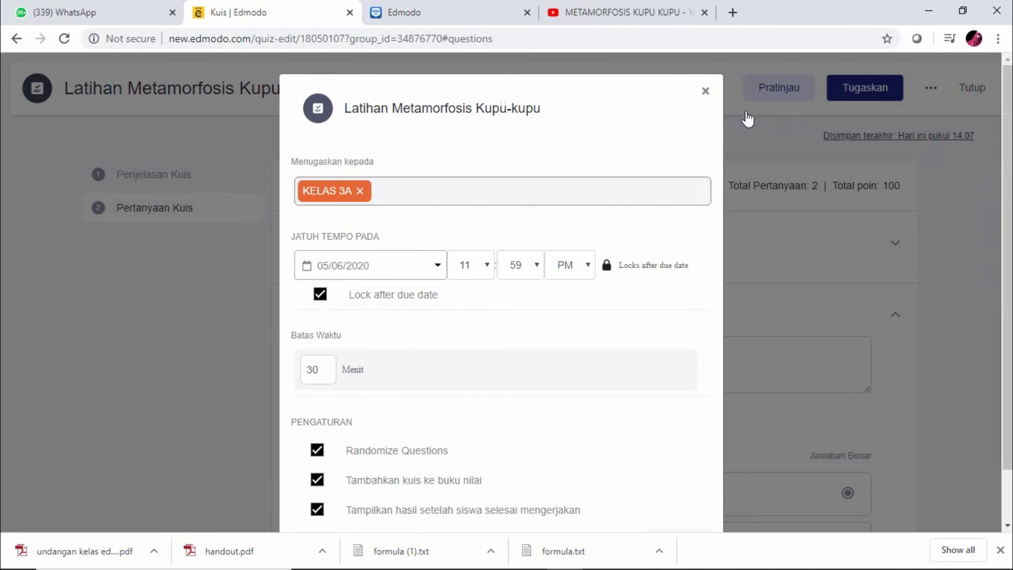
click(707, 93)
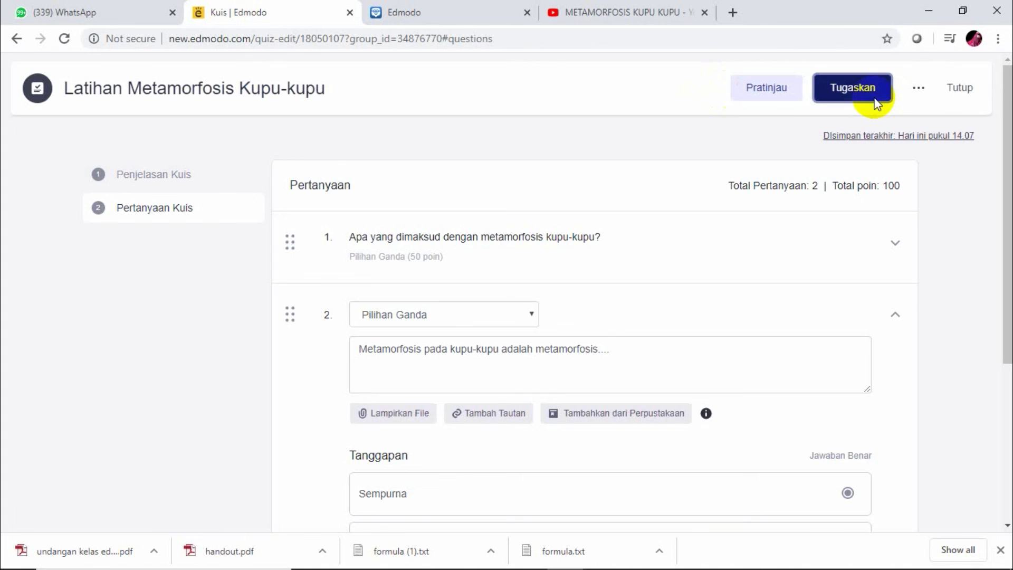
Assign the quiz to KELAS 3A, acknowledge 'Berhasil ditugaskan!', and check the new stream post
click(874, 96)
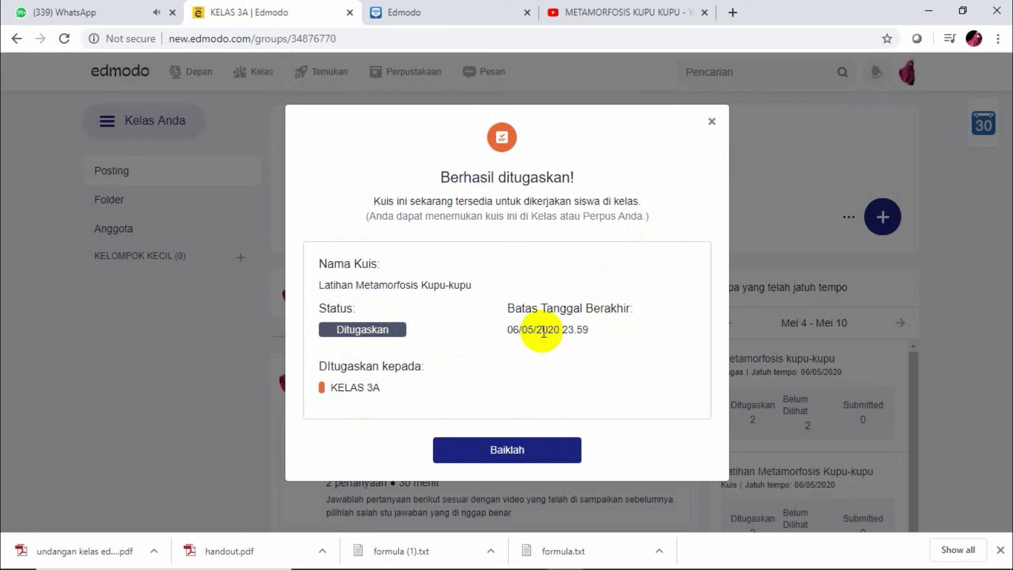
click(552, 456)
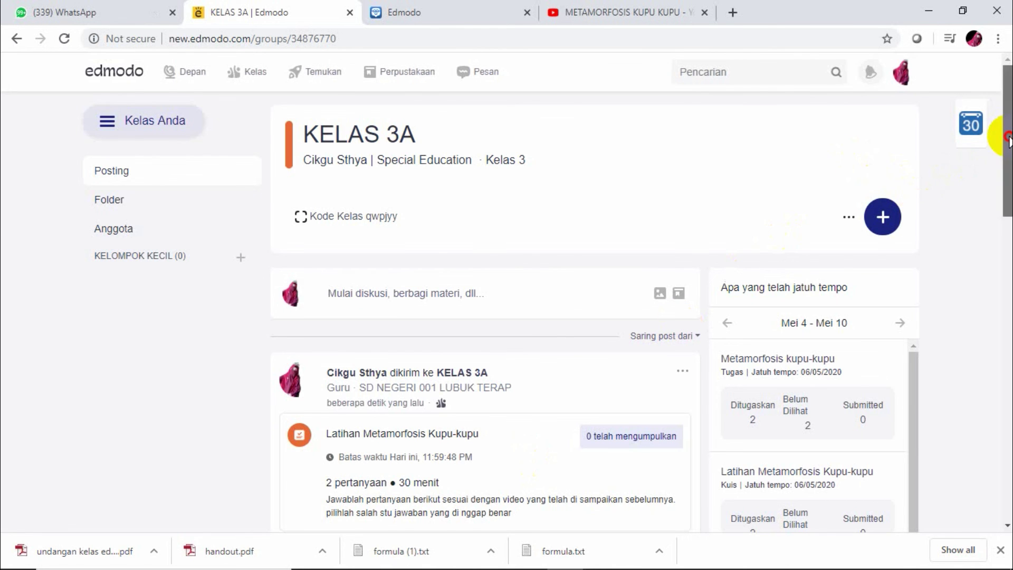
drag(1007, 140, 1008, 248)
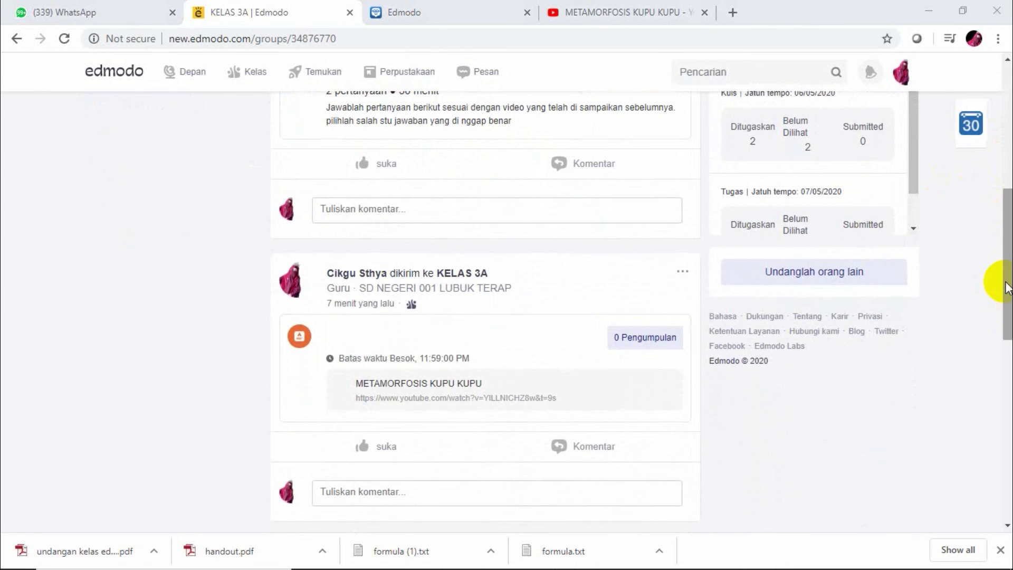
drag(1008, 287, 988, 174)
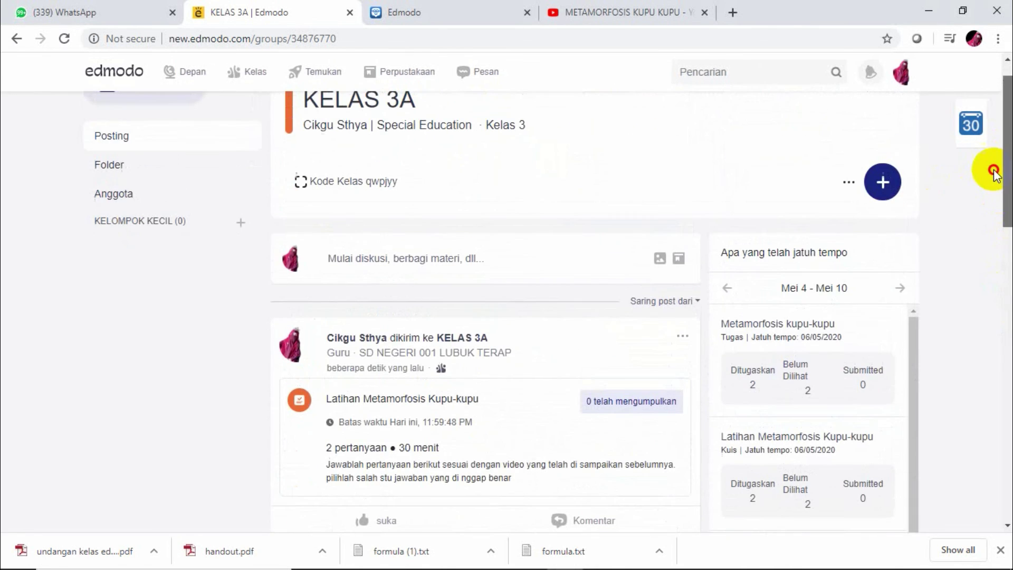
click(1002, 219)
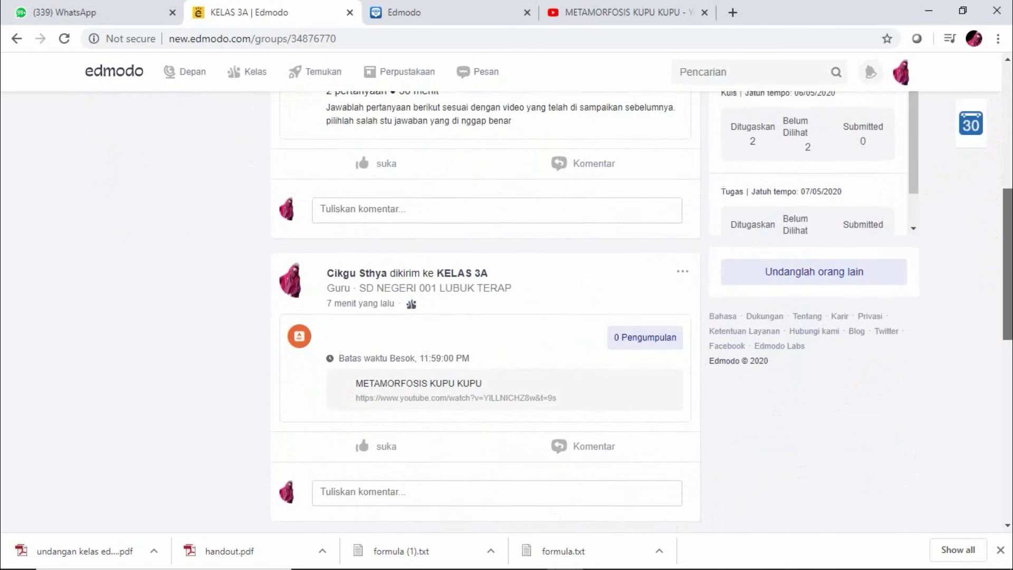
click(1007, 214)
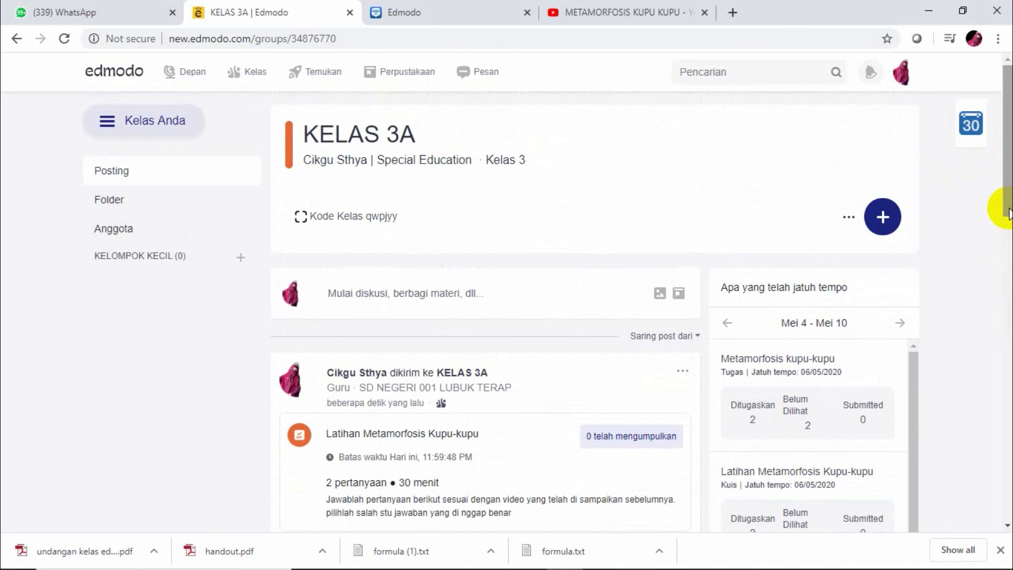
right_click(758, 566)
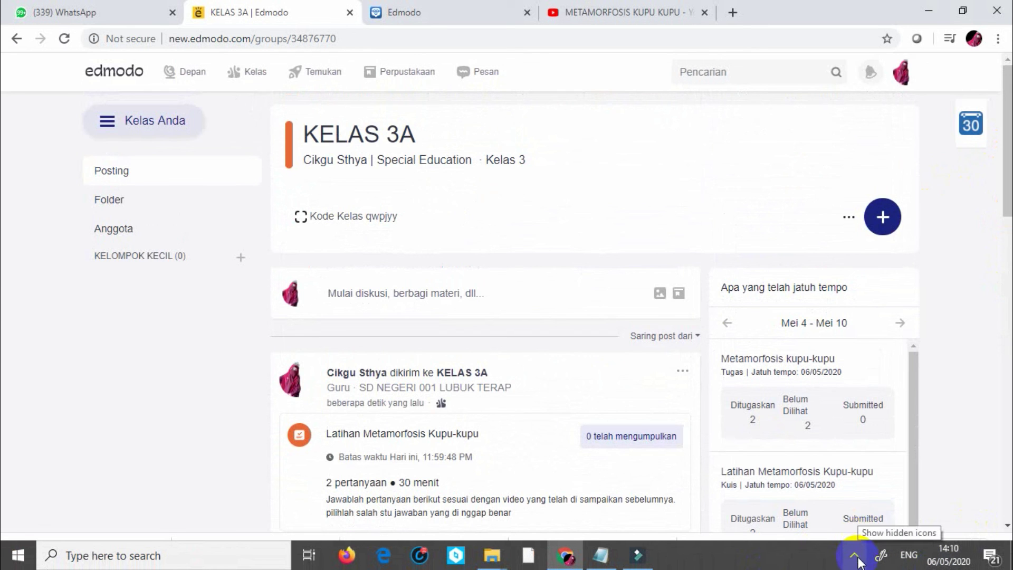
click(857, 558)
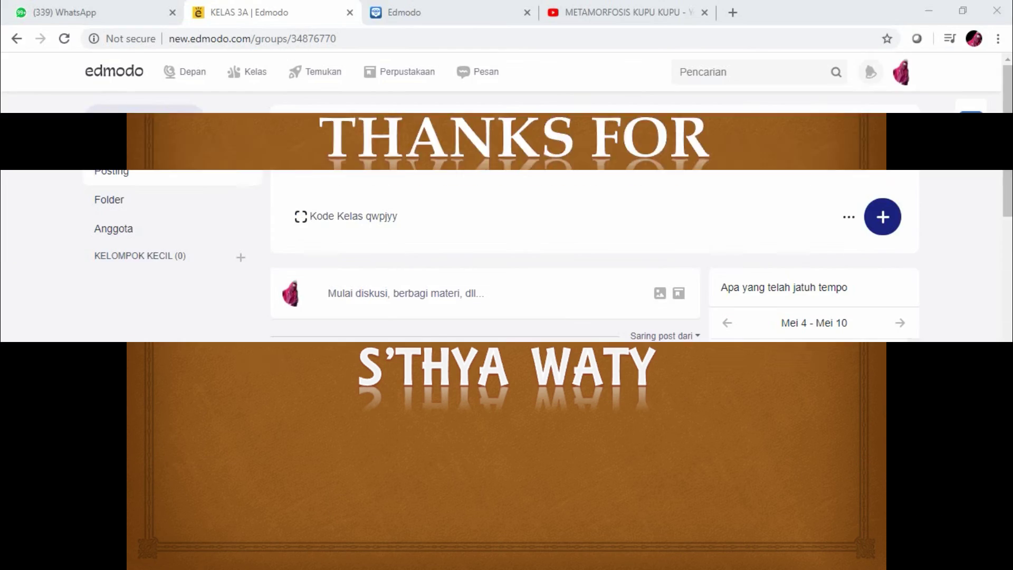